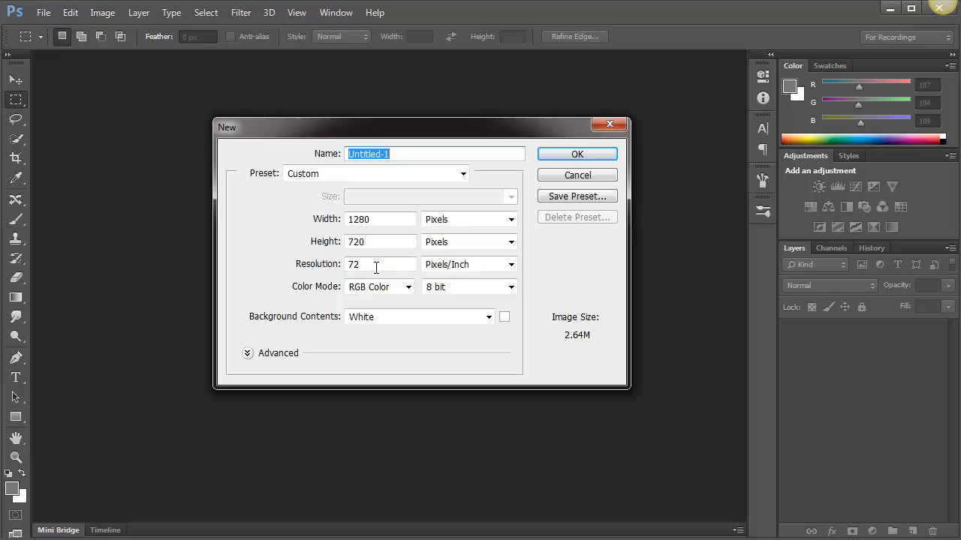
Create a new document 7 inches wide and 5 inches high at a resolution of 300 pixels/inch
click(440, 221)
click(437, 247)
click(323, 219)
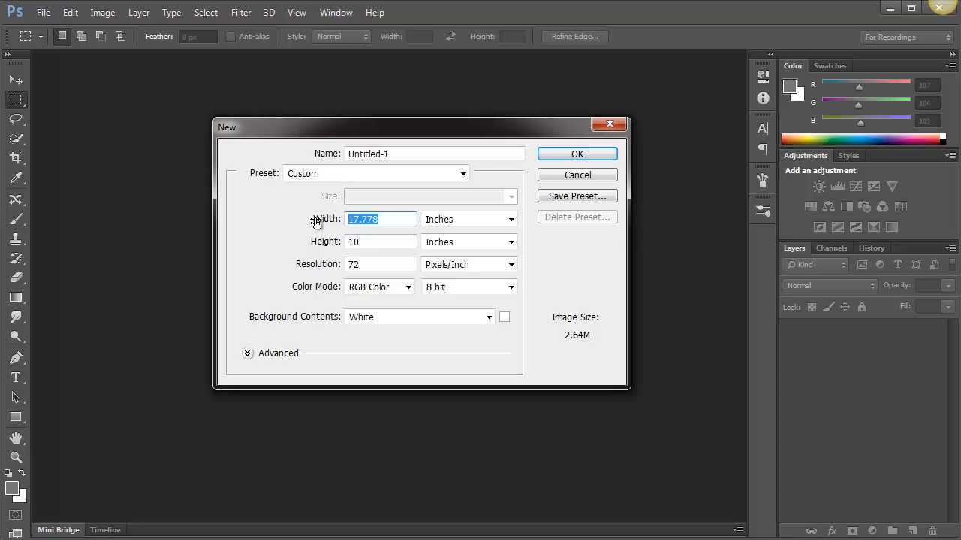
text(7)
click(337, 243)
text(5)
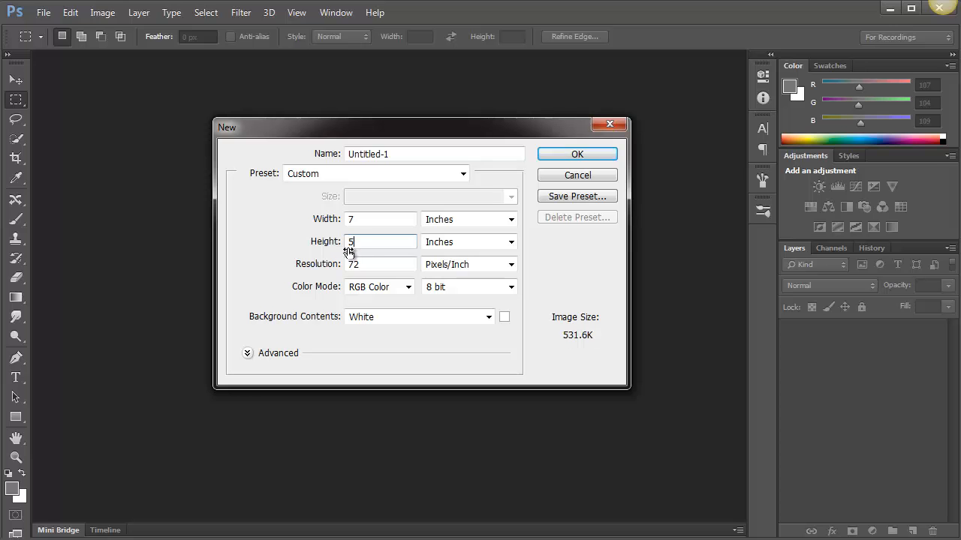
click(339, 269)
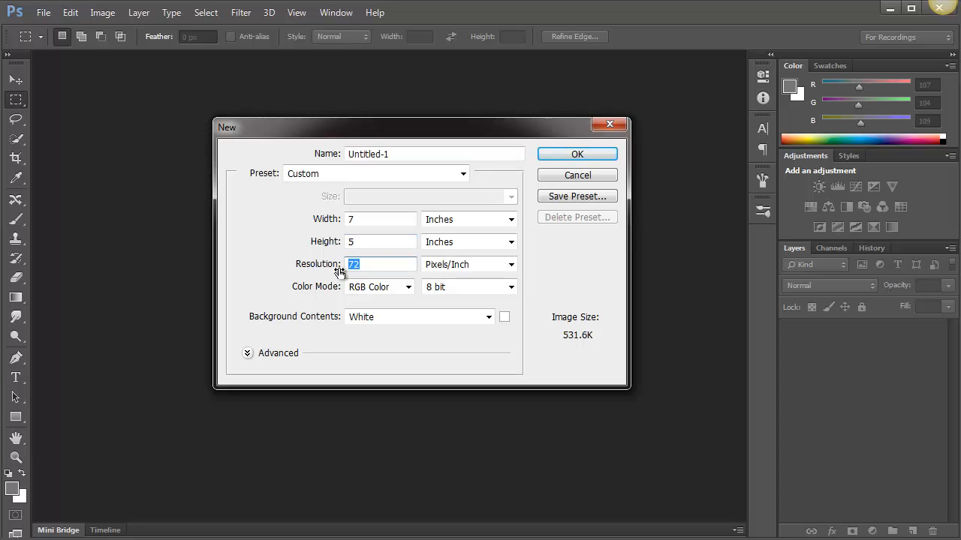
text(300)
click(577, 155)
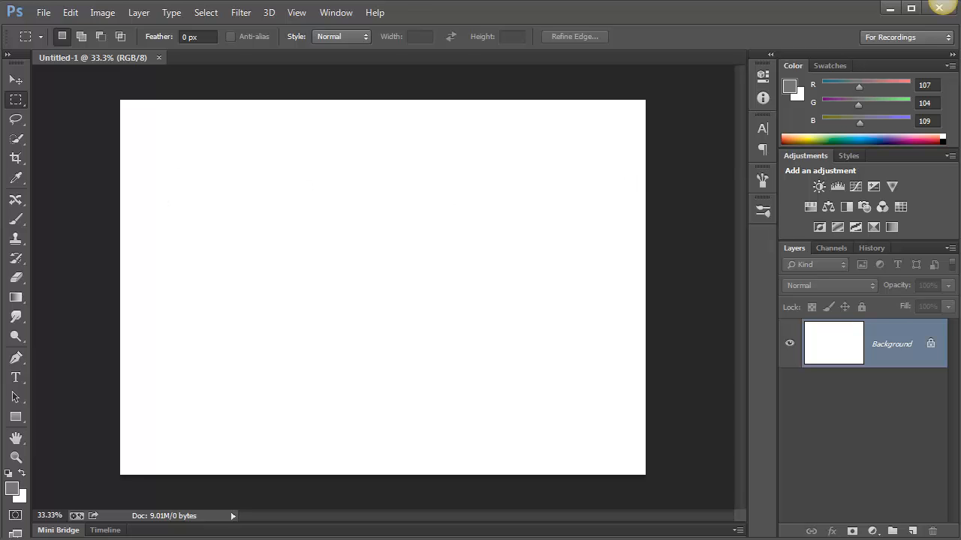
Activate the Custom Shape Tool, enlarge the shape picker and choose the heart as the shape
key(b)
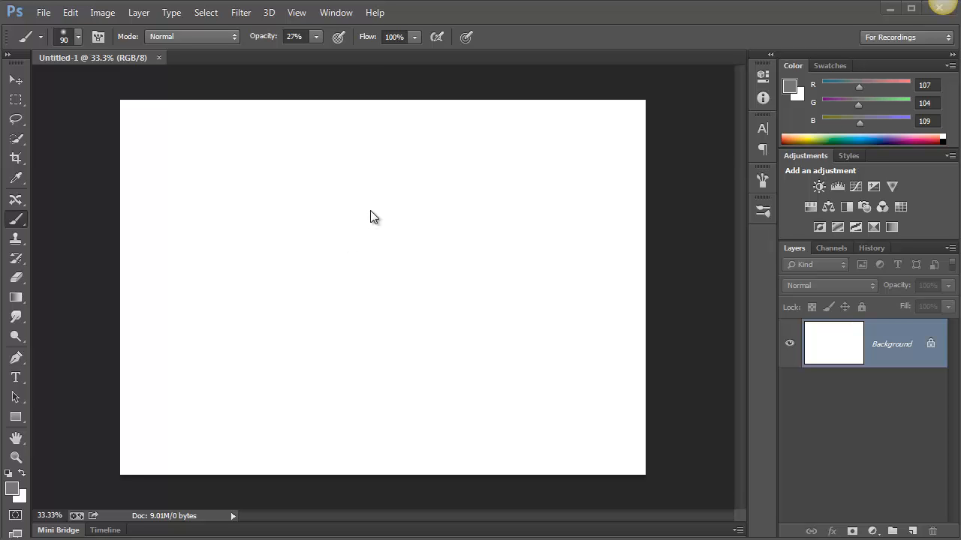
click(18, 418)
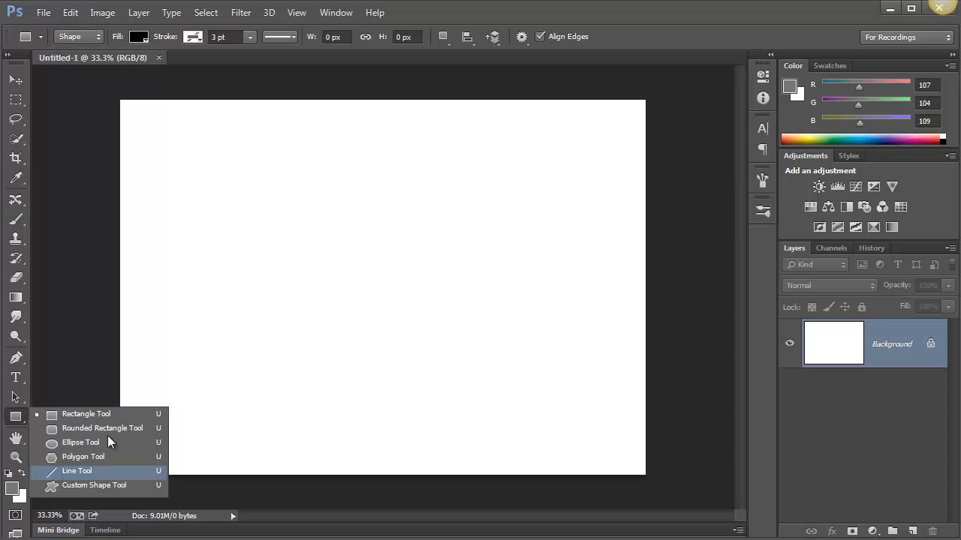
click(90, 486)
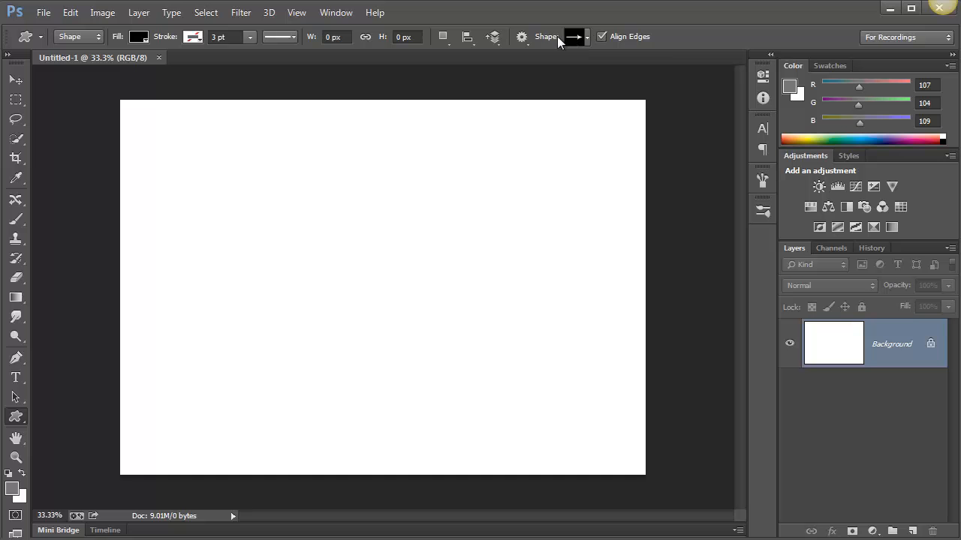
click(587, 38)
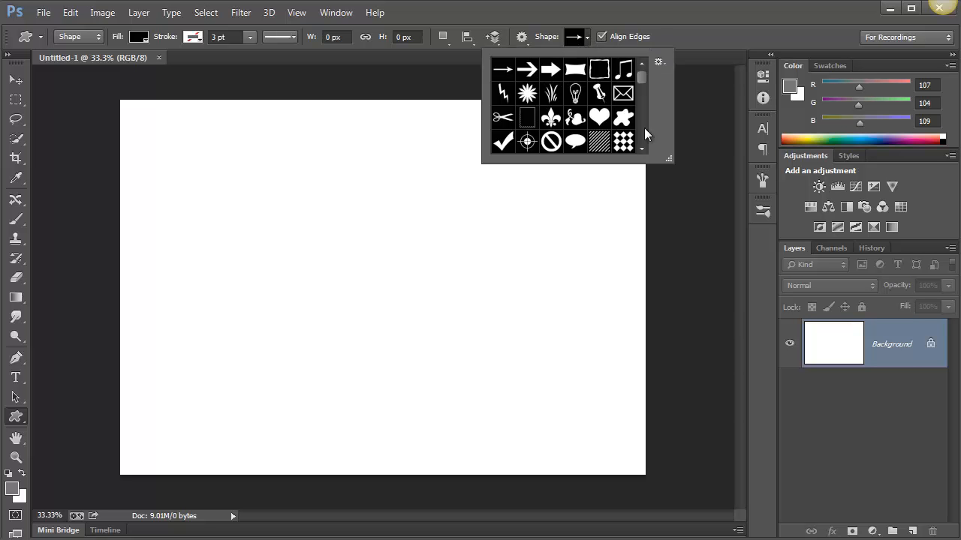
drag(666, 160, 710, 348)
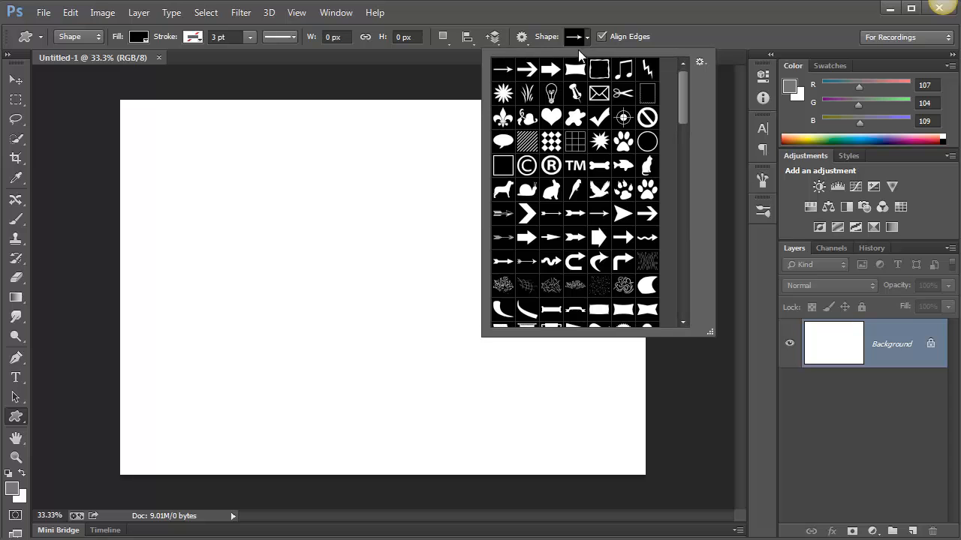
click(548, 116)
click(700, 64)
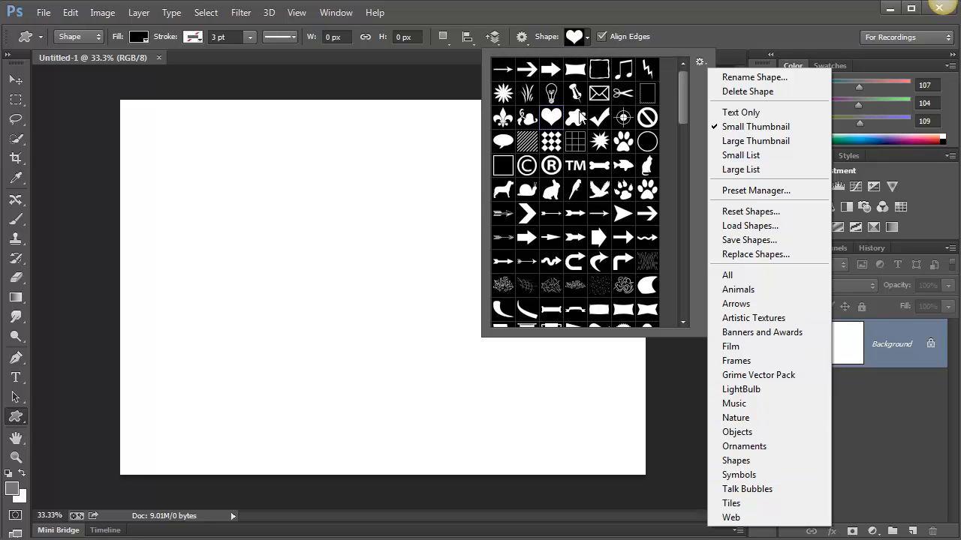
click(553, 117)
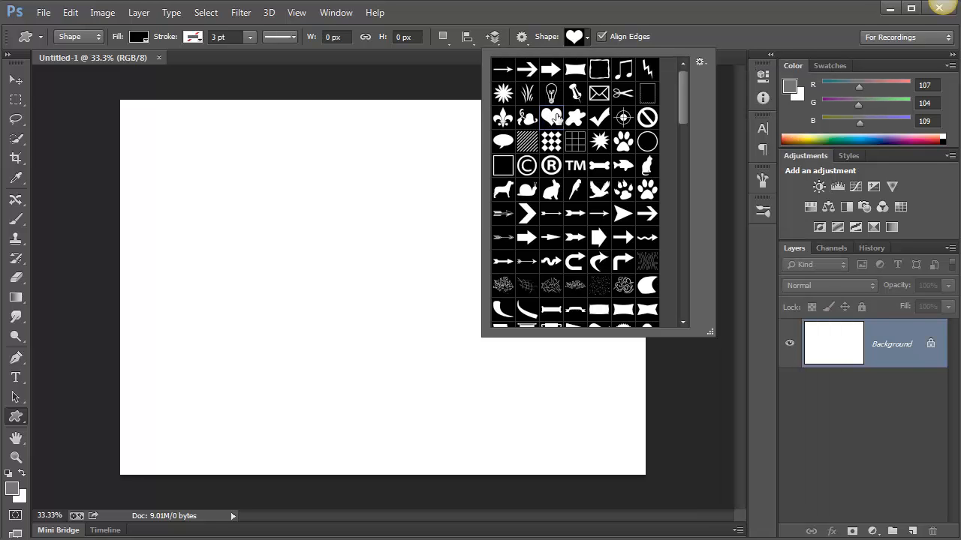
click(717, 28)
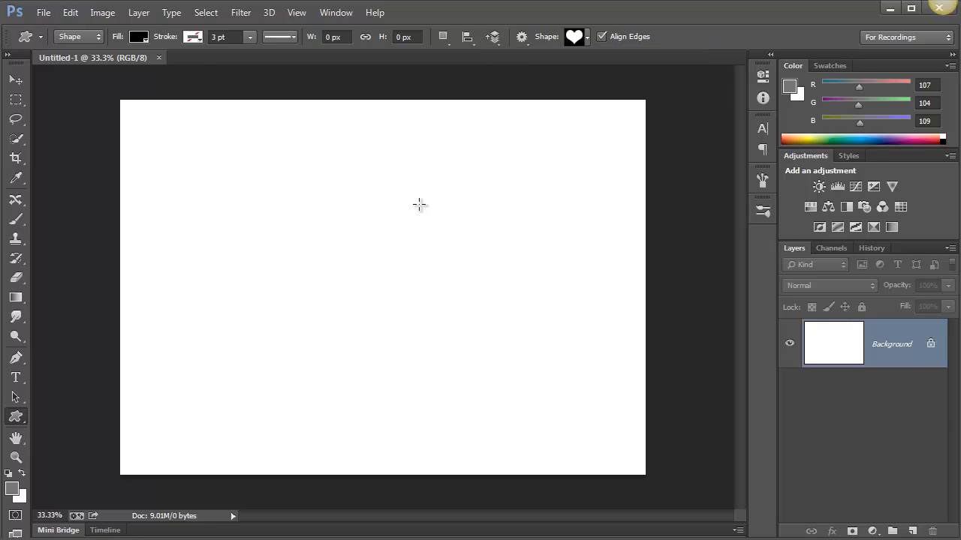
Draw four black hearts of different sizes and proportions across the upper and middle canvas
drag(255, 181, 394, 326)
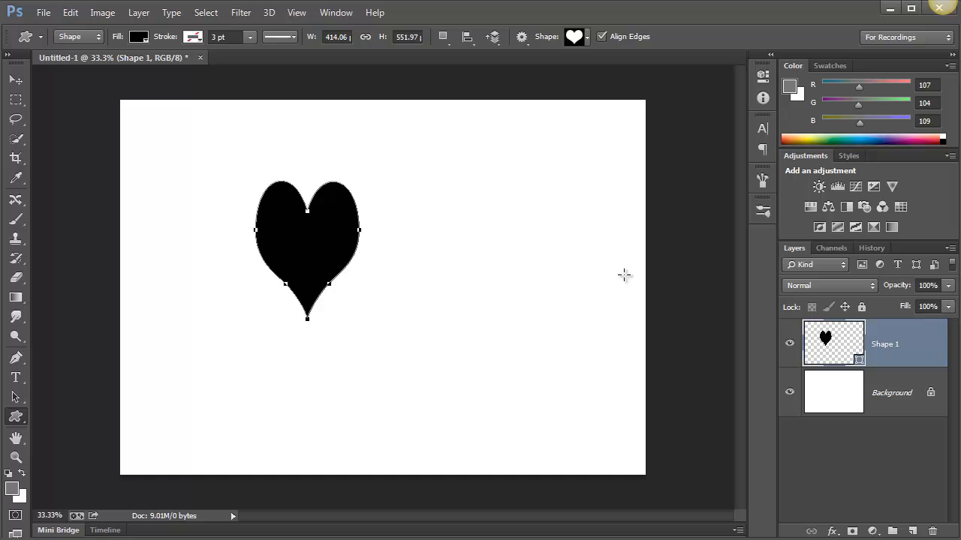
drag(434, 194, 579, 294)
drag(566, 147, 629, 257)
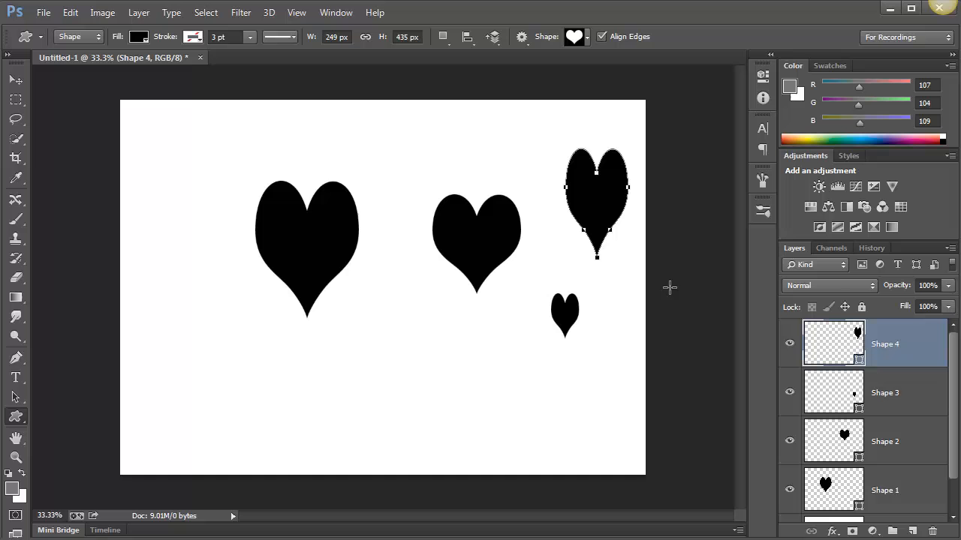
Set the foreground color to a strong red with RGB values 218, 3, 19
click(13, 492)
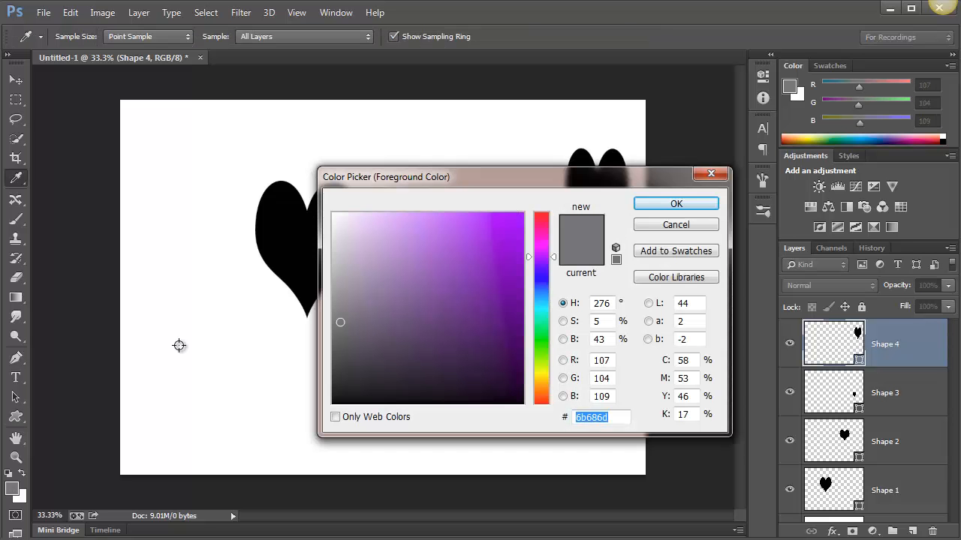
click(544, 216)
click(519, 216)
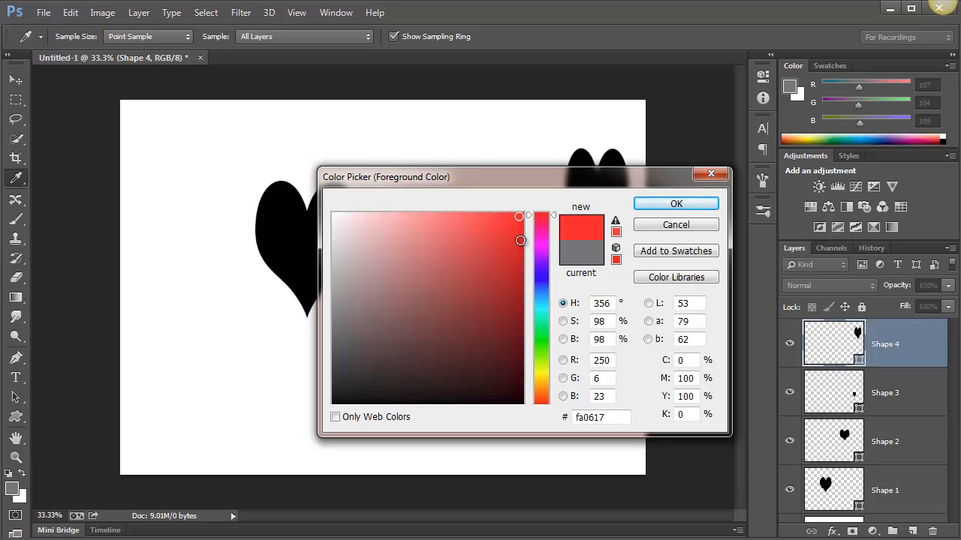
click(520, 240)
click(655, 205)
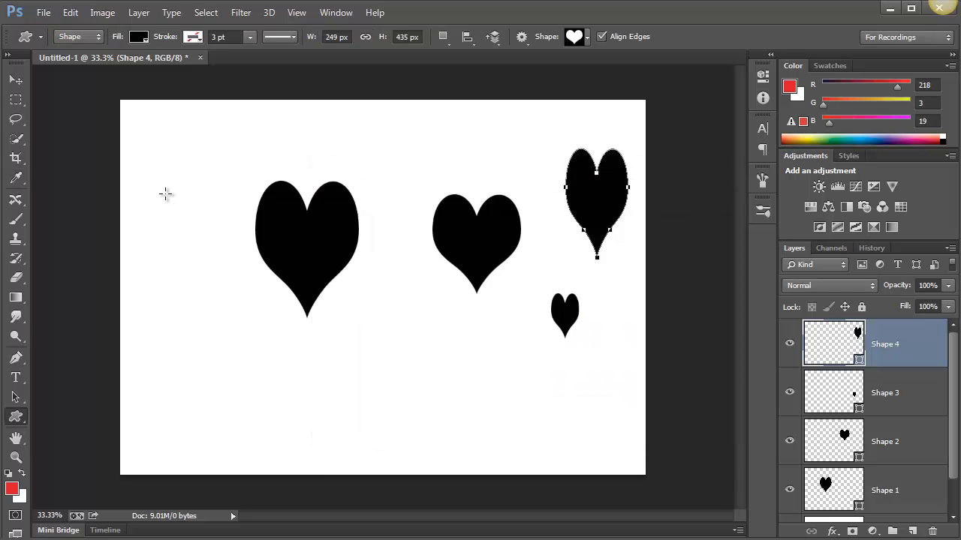
Draw a heart about 333 by 498 px beside the largest black heart and set its fill to the recently used red
drag(157, 184, 240, 306)
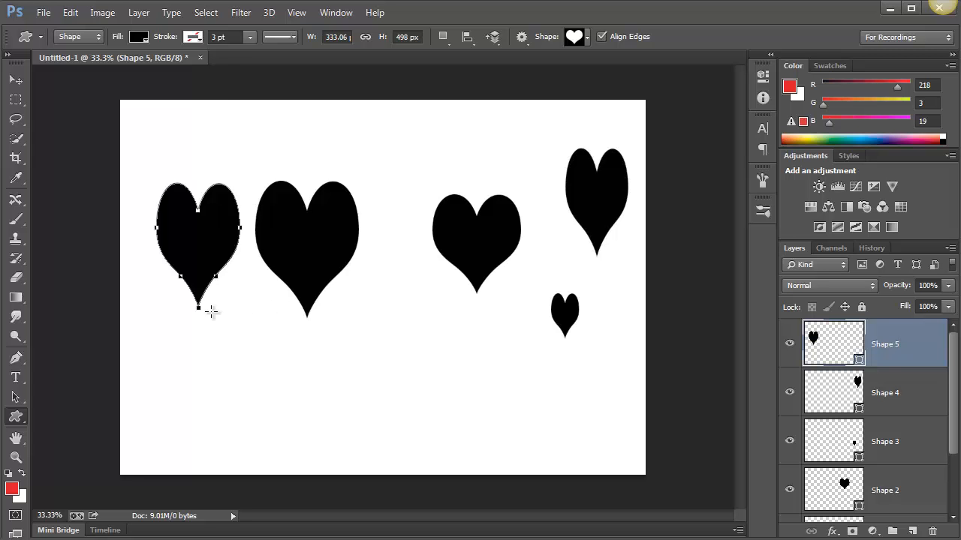
click(139, 37)
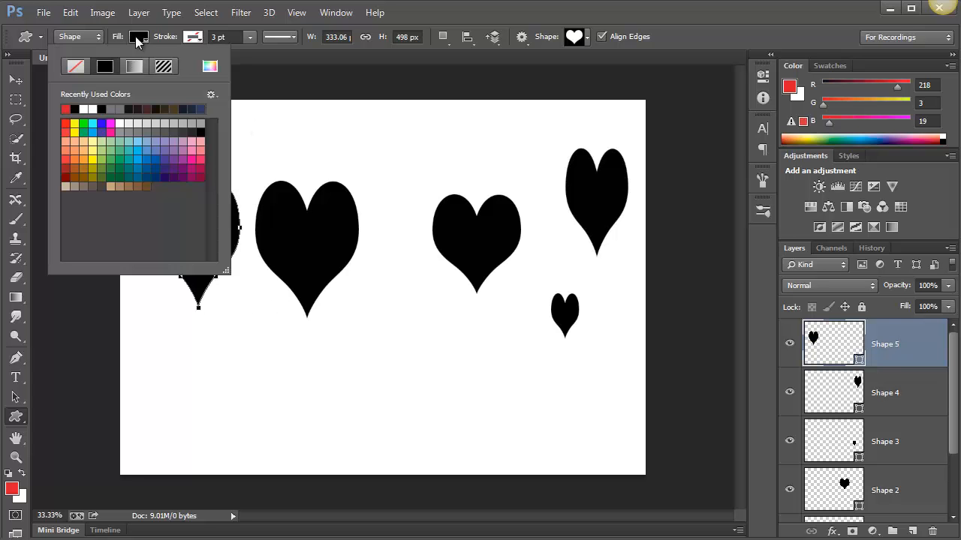
click(66, 108)
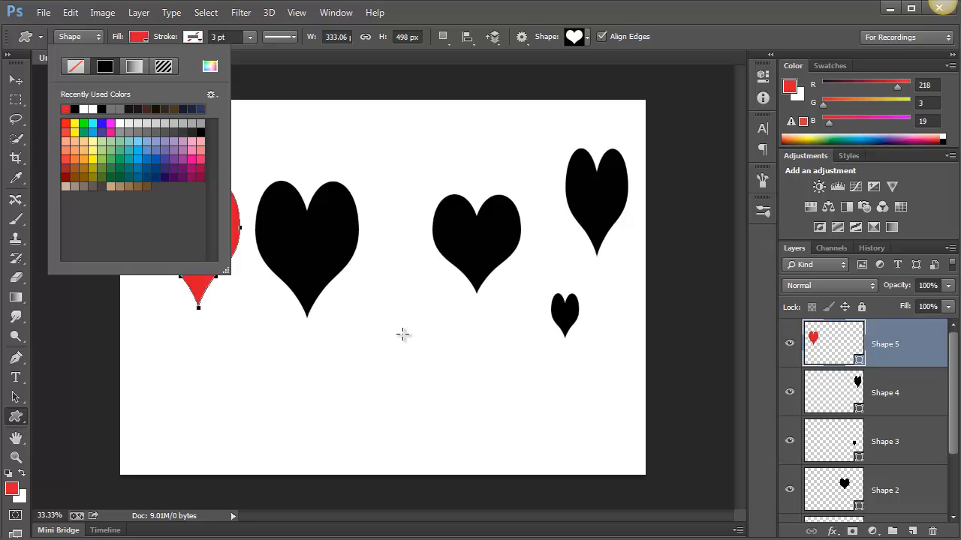
Draw five more red hearts of varied sizes around the canvas, including a wide, flat one about 345 by 165 px
drag(376, 321, 488, 455)
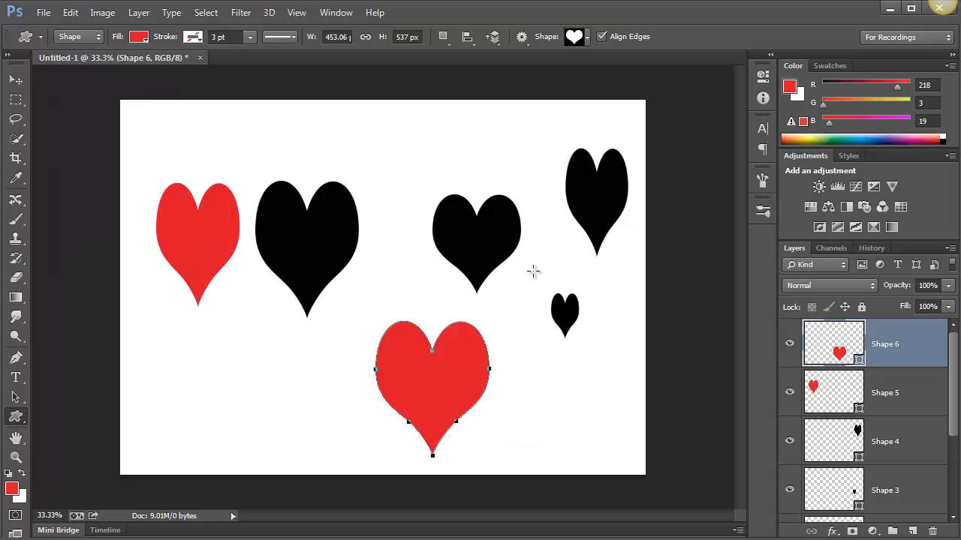
drag(370, 114, 424, 175)
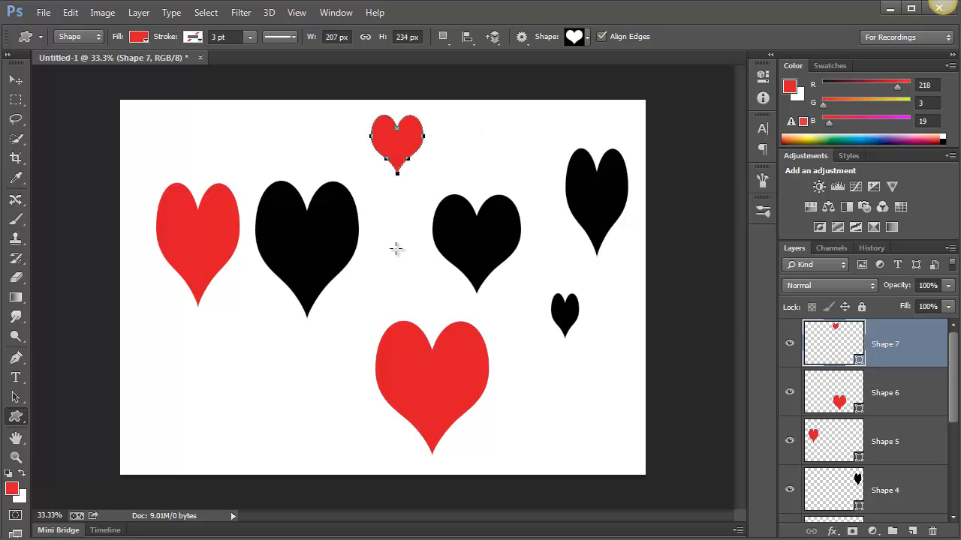
drag(396, 248, 426, 291)
drag(602, 352, 647, 403)
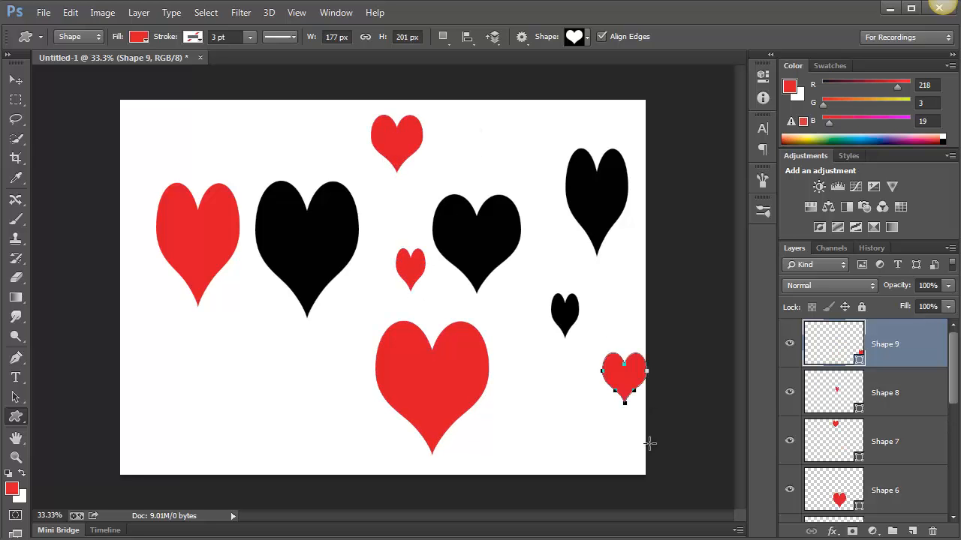
drag(181, 348, 268, 388)
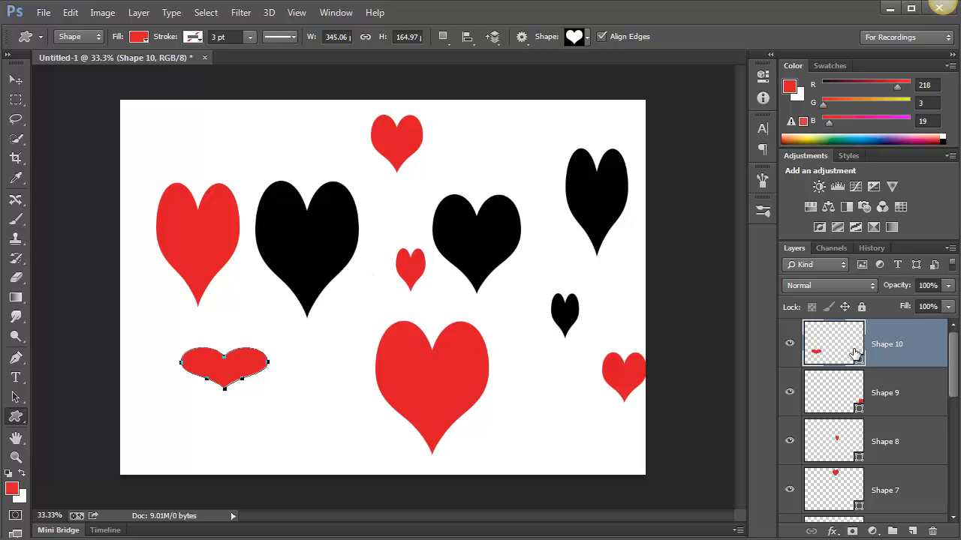
Rotate the small red heart in the middle of the canvas about 19 degrees clockwise with Free Transform
click(818, 439)
key(ctrl+t)
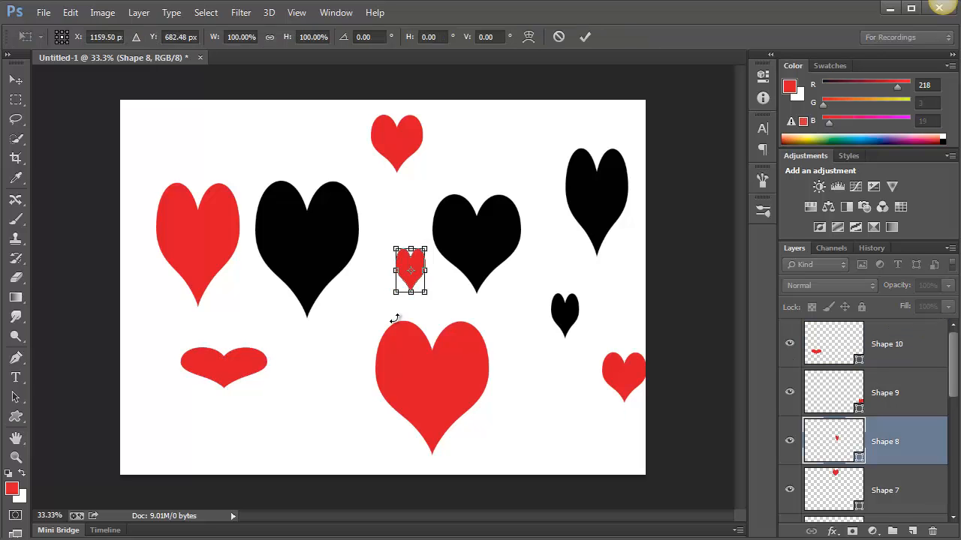
drag(459, 270, 458, 288)
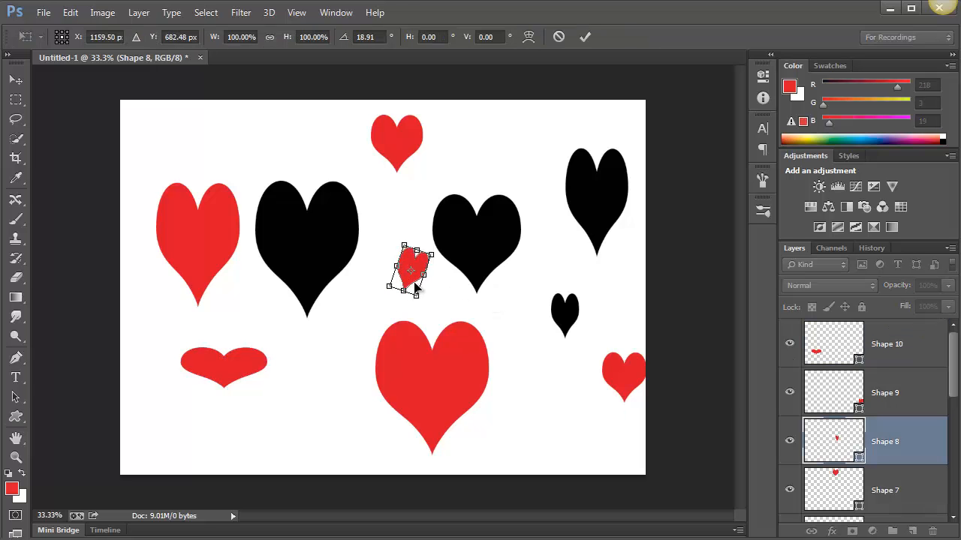
key(Return)
key(u)
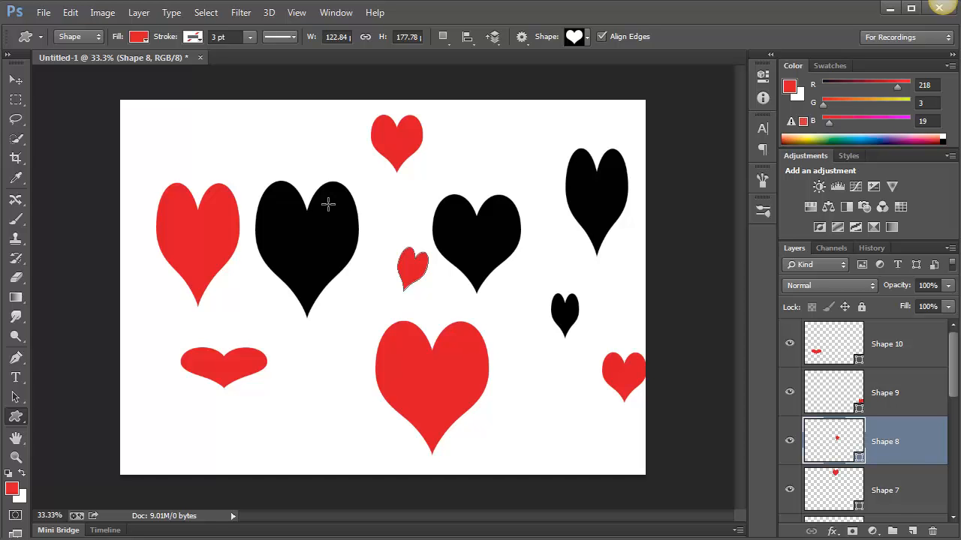
Delete all the layers, including the white Background, except the one with the wide, flat red heart
click(932, 531)
click(932, 532)
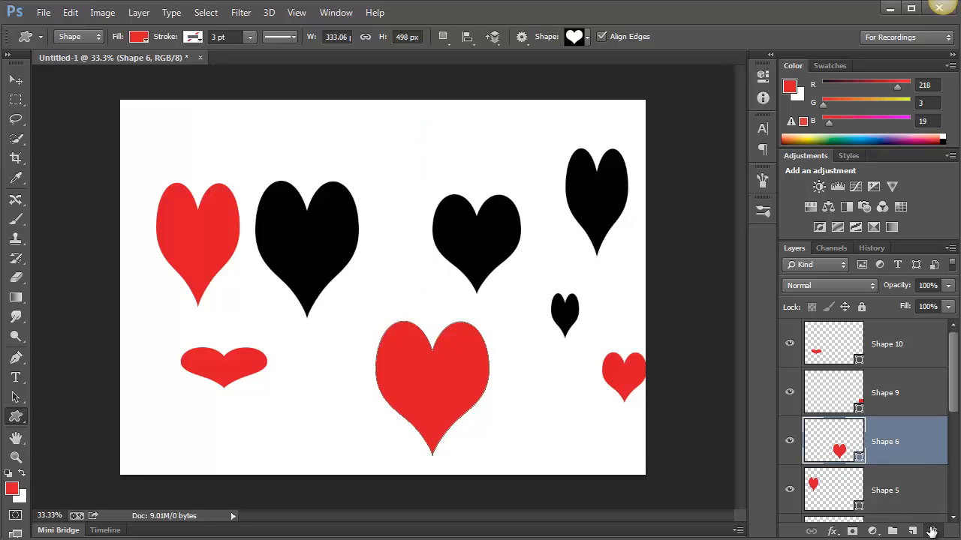
click(932, 531)
click(932, 532)
click(932, 531)
click(932, 531)
click(932, 532)
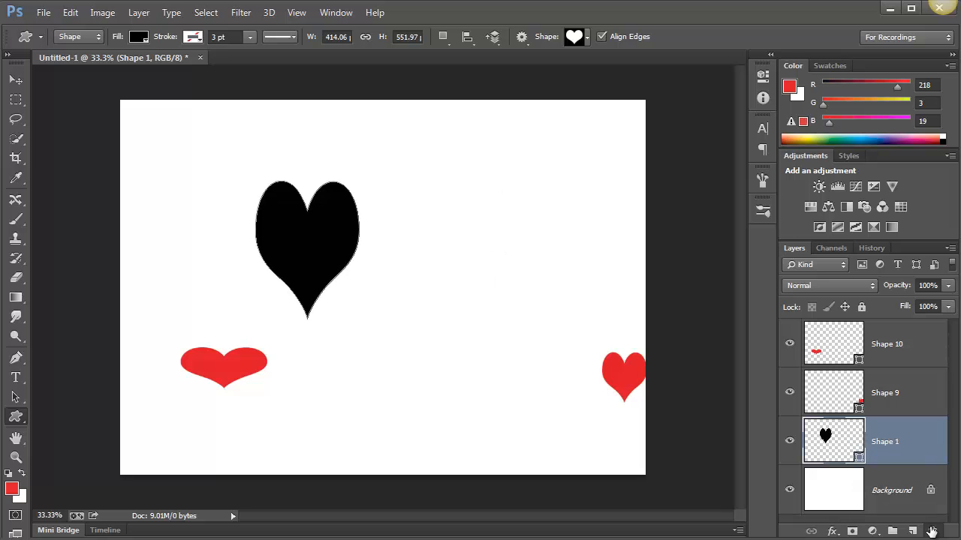
click(932, 531)
click(933, 531)
click(931, 530)
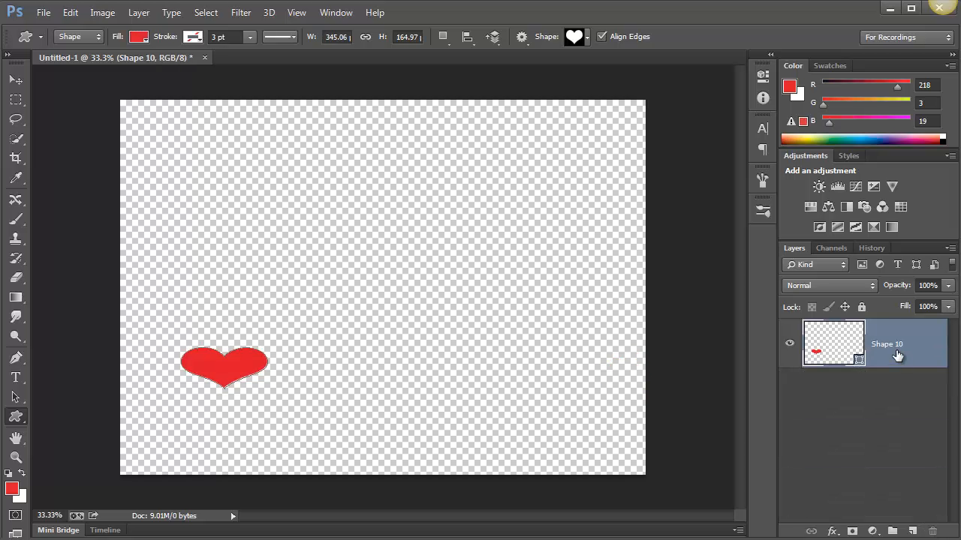
Delete the remaining heart shape layer and add two blank transparent layers
click(913, 531)
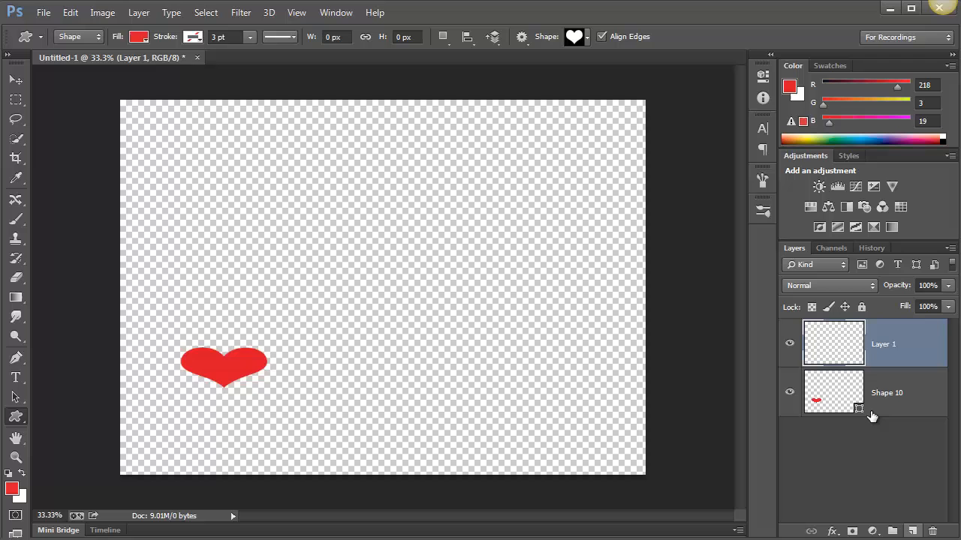
click(830, 398)
key(Delete)
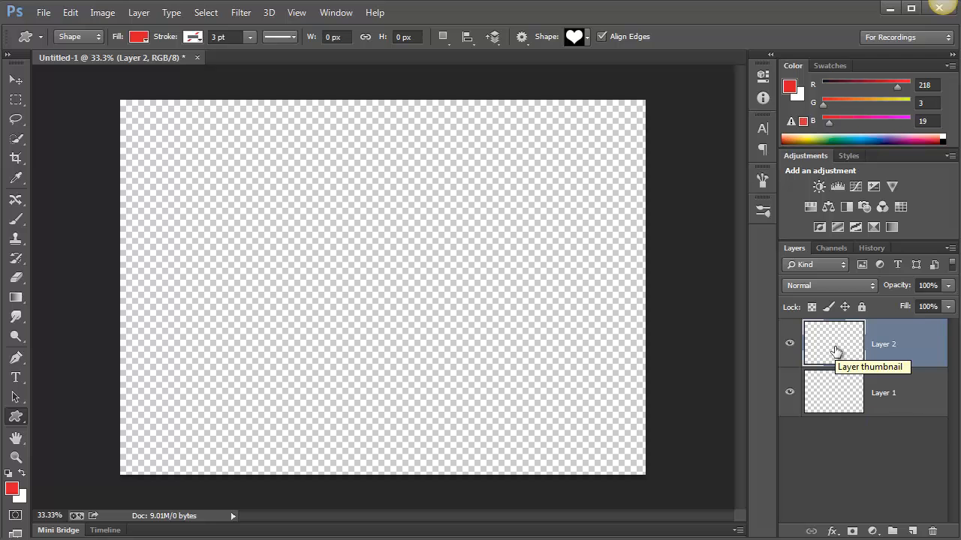
Draw a red heart shape about 402 by 492 px on the canvas and define it as a brush preset named Valentine Heart
drag(279, 210, 381, 333)
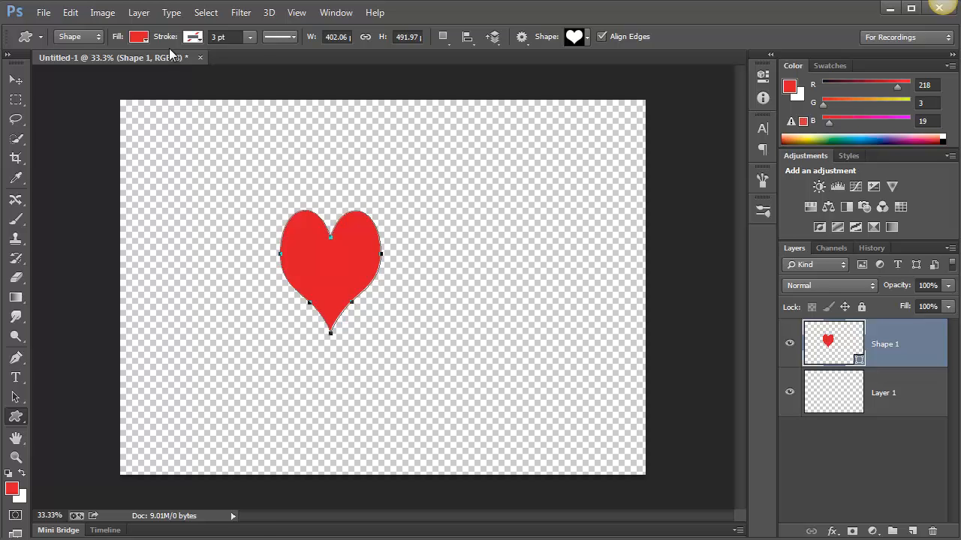
click(69, 12)
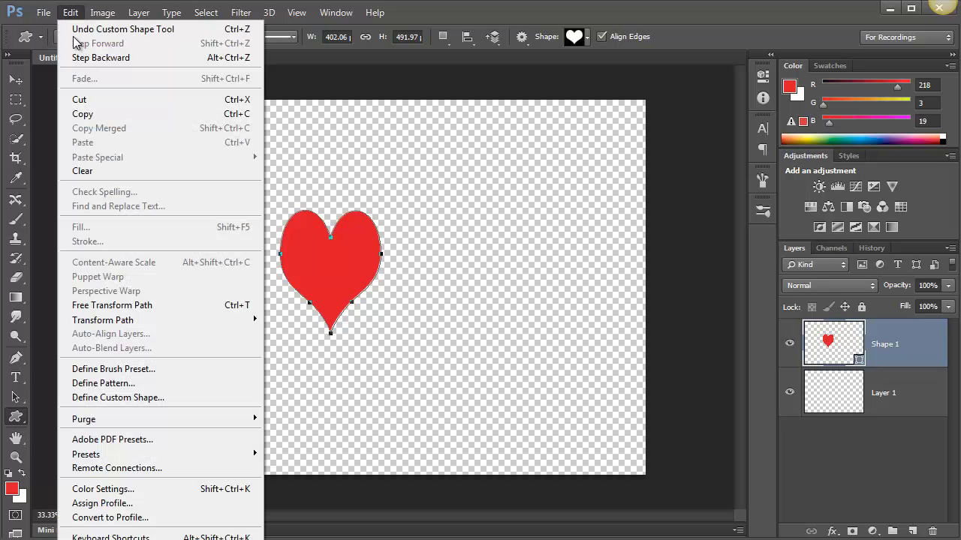
click(174, 373)
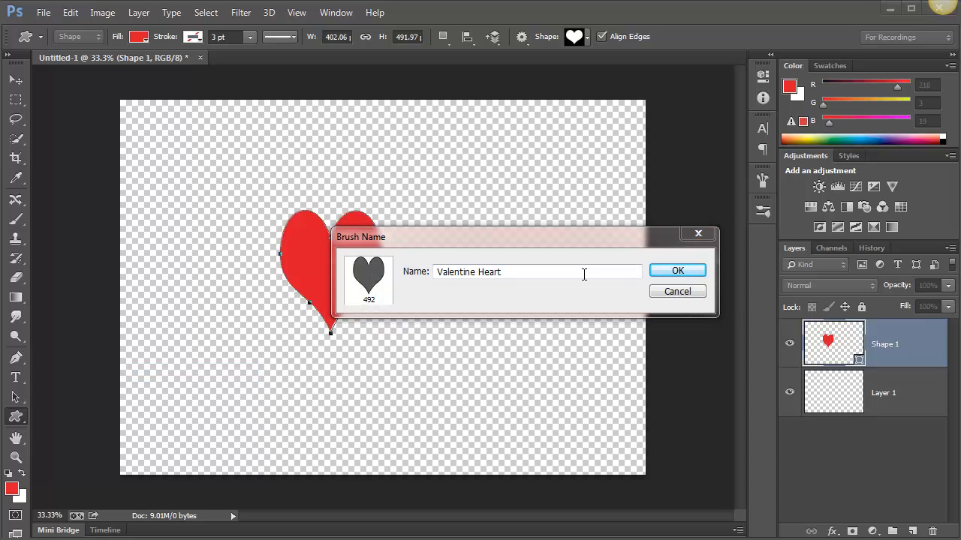
click(679, 272)
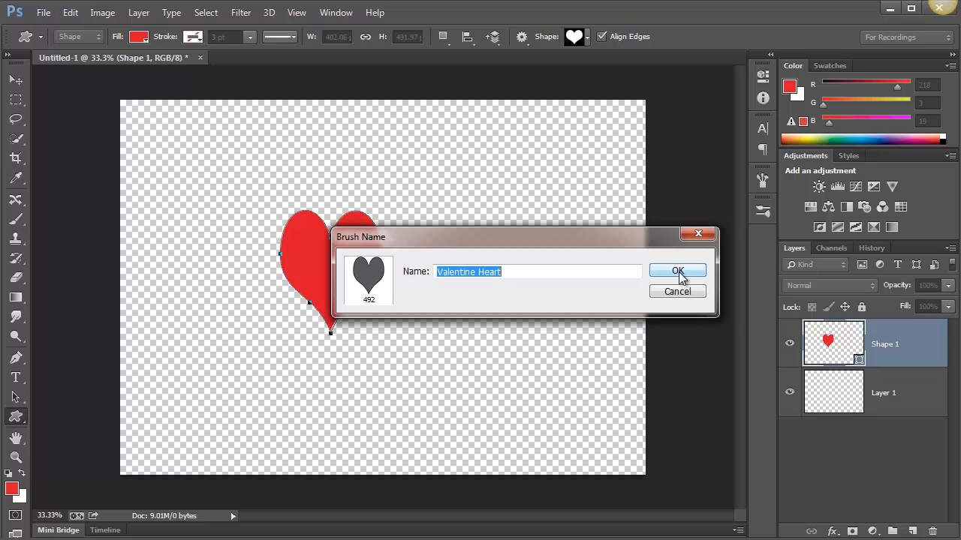
click(678, 273)
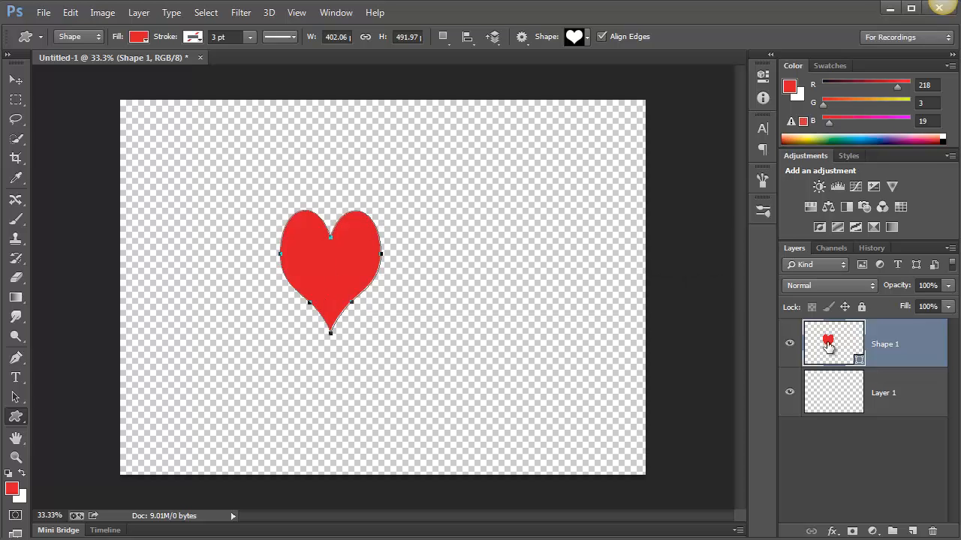
Replace the heart shape layer with a new blank layer and choose the 492 px Valentine Heart tip for the Brush tool
click(932, 532)
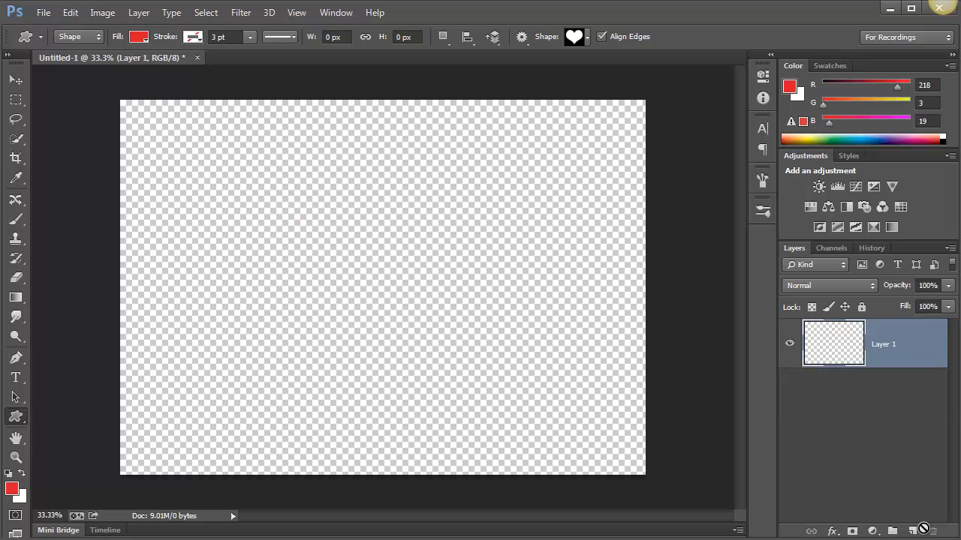
click(912, 532)
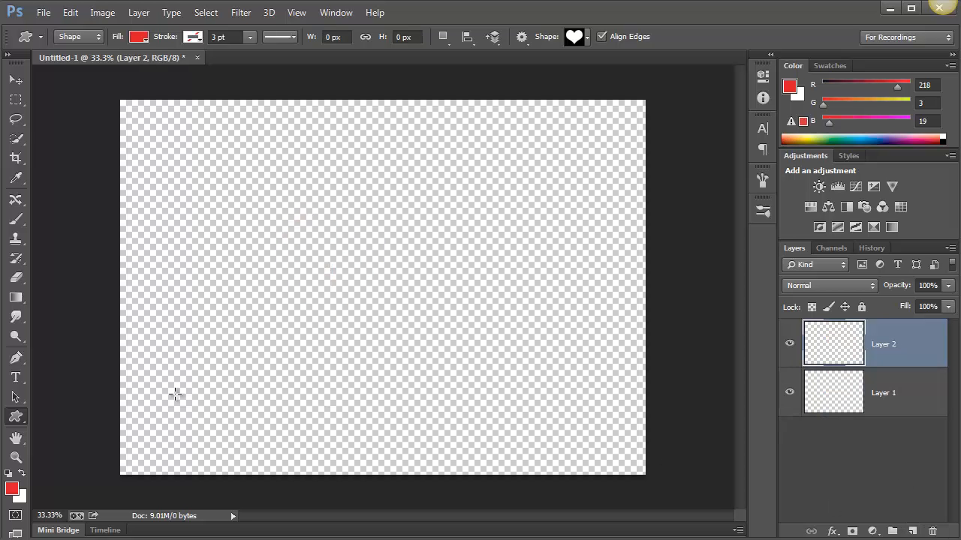
click(15, 222)
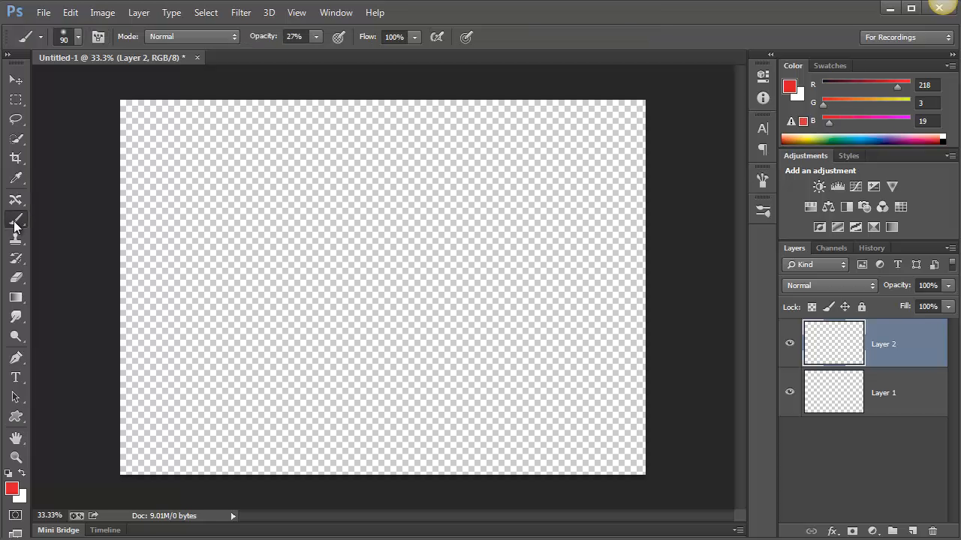
click(65, 34)
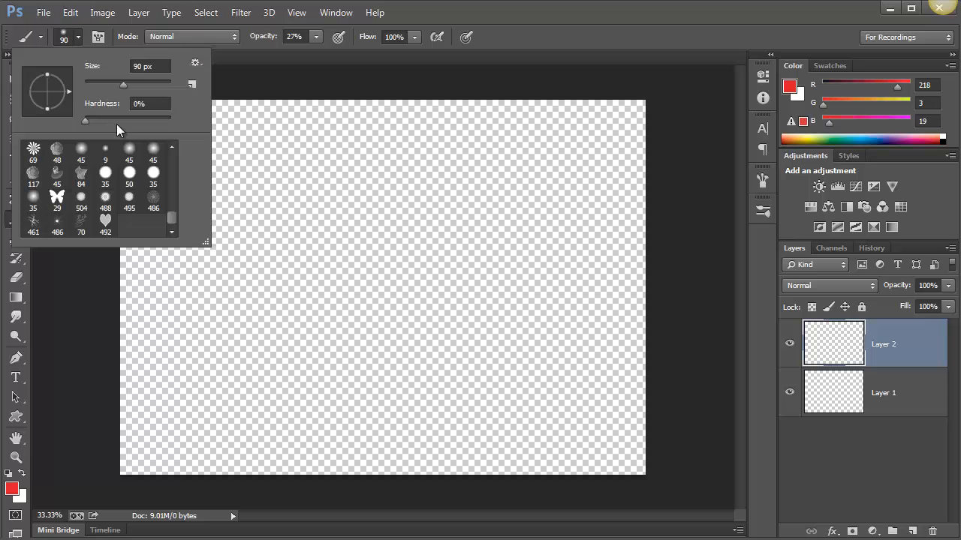
click(105, 224)
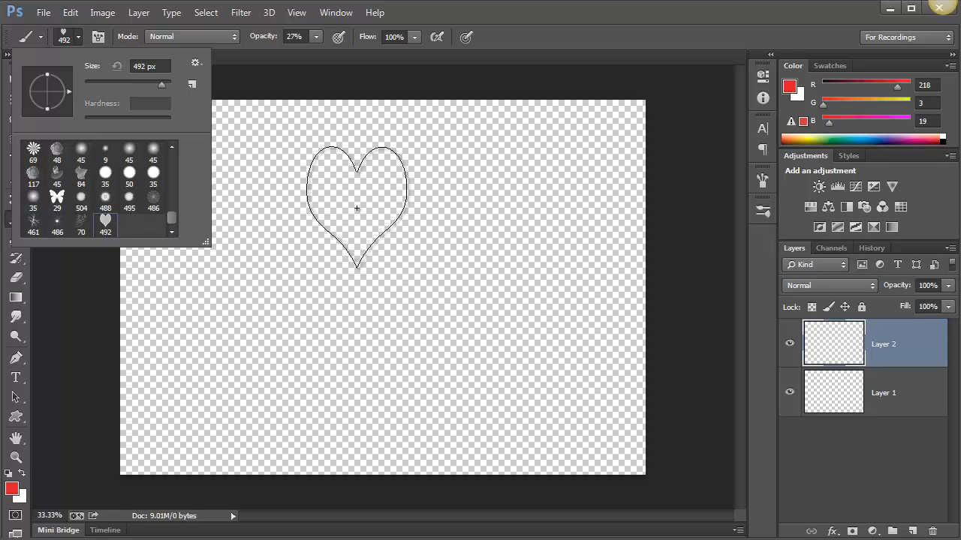
Stamp one faint heart in the upper middle of the canvas and set the brush opacity to 100%
click(355, 206)
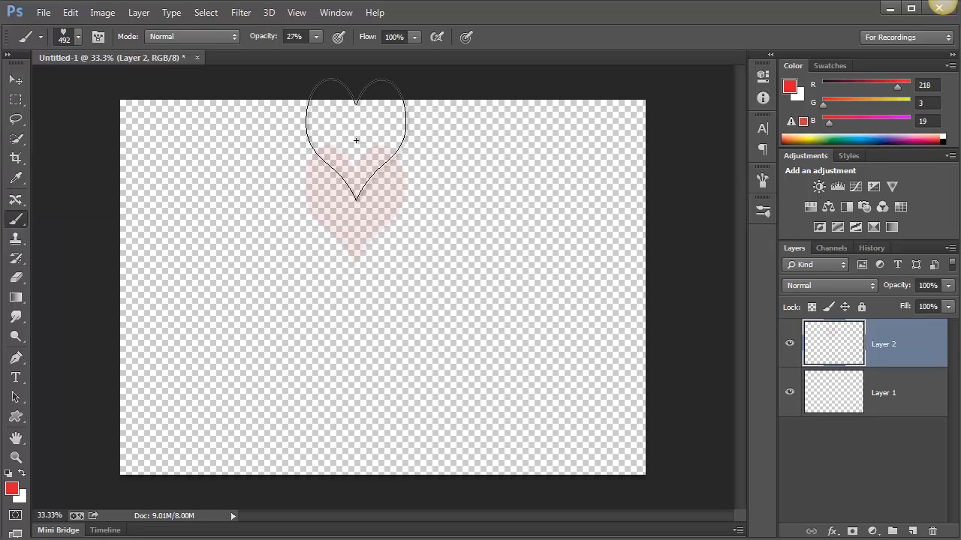
click(316, 37)
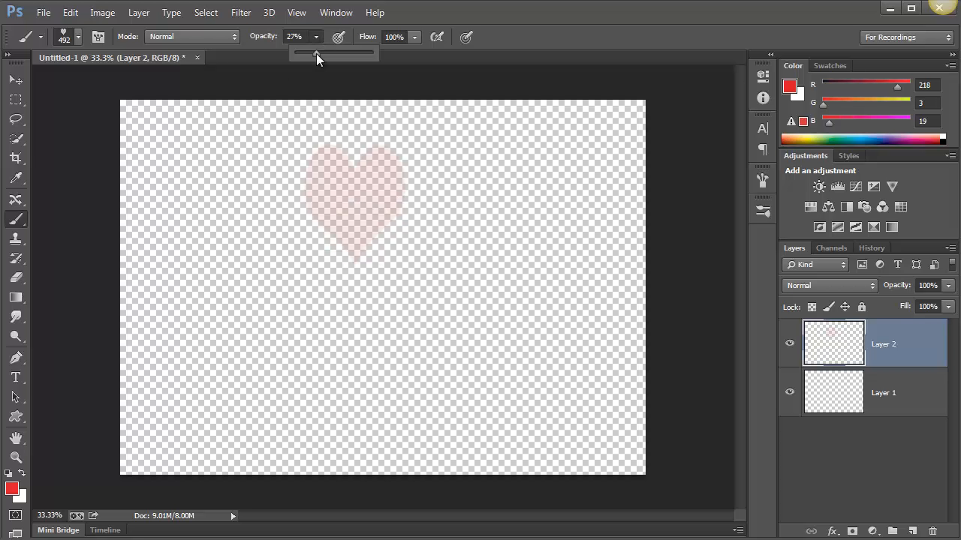
drag(316, 52, 418, 65)
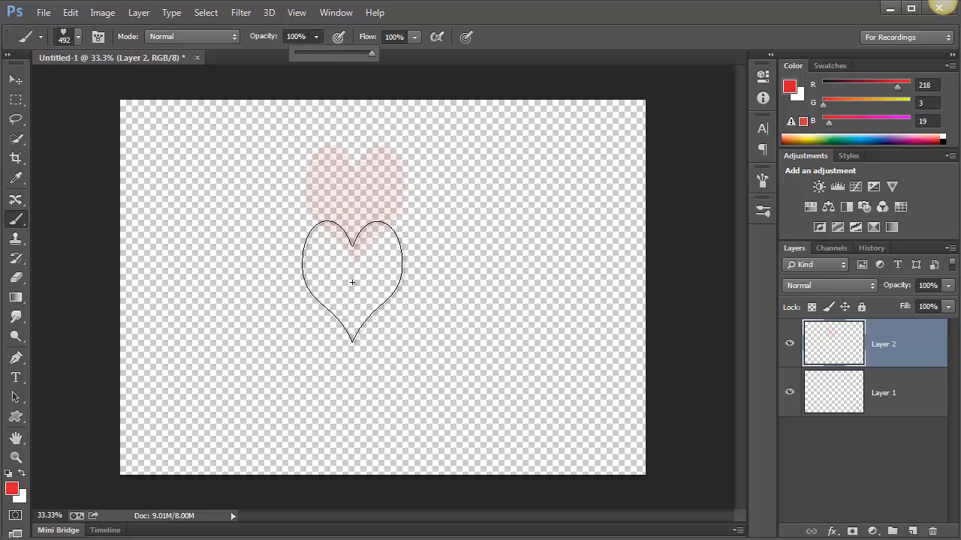
Stamp three more 492 px hearts across the canvas, building the rightmost one up to solid red with repeated stamps
click(237, 292)
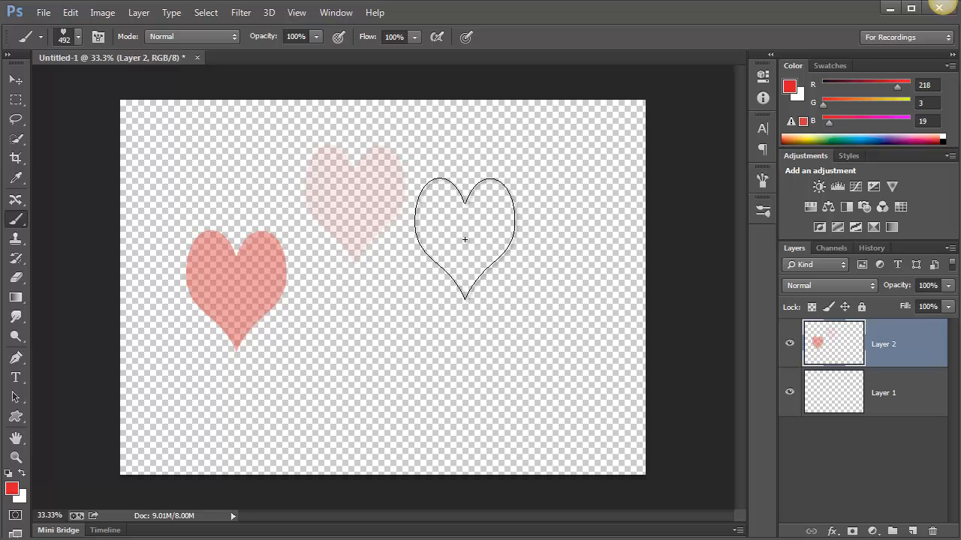
click(464, 240)
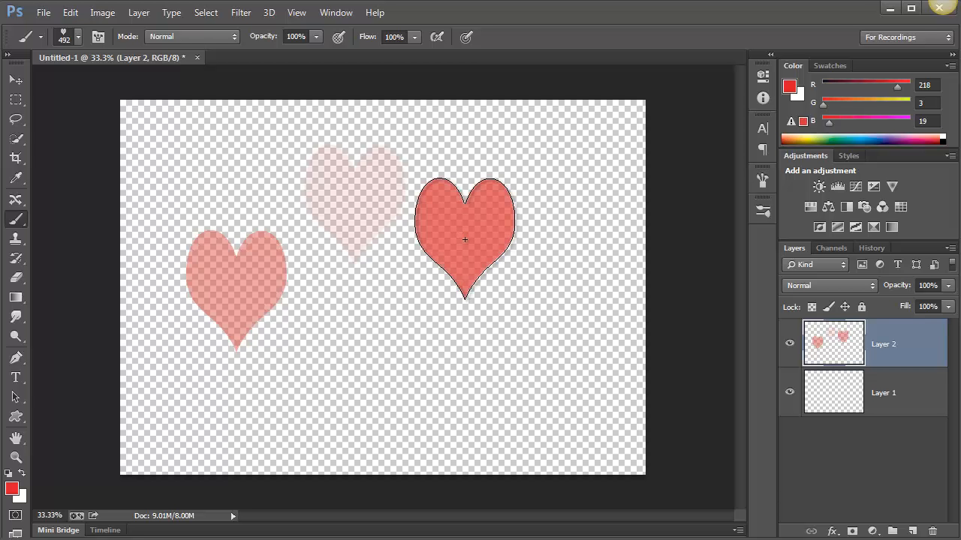
click(465, 239)
click(465, 240)
click(465, 239)
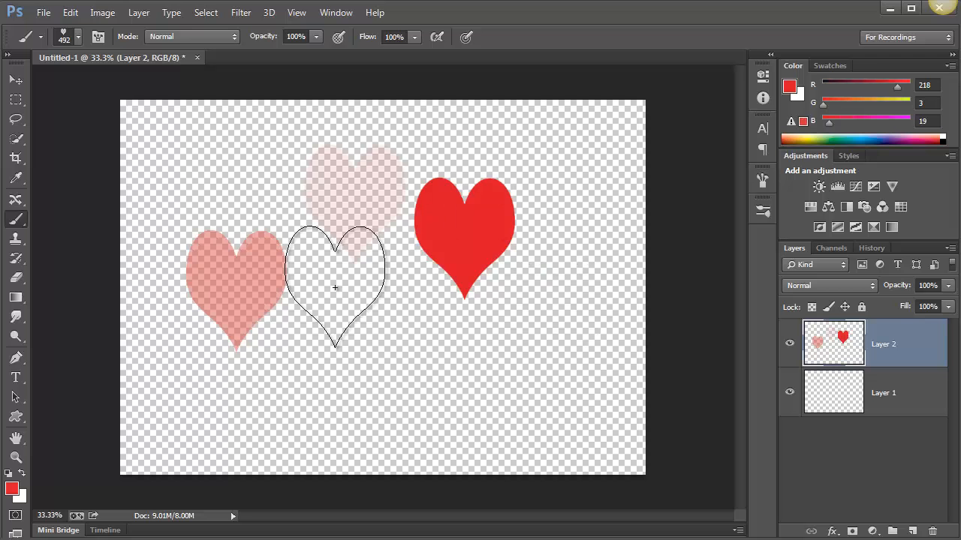
click(337, 291)
Reduce the heart brush to about 200 px and paint a short diagonal smear below the solid red heart
key(bracketleft)
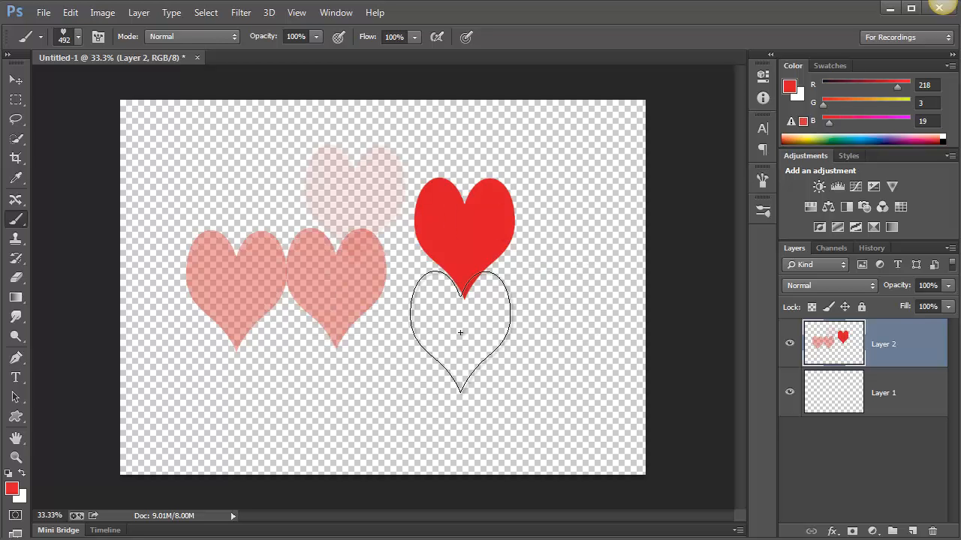
key(bracketleft)
key(bracketleft)
key(bracketleft)
key(bracketleft)
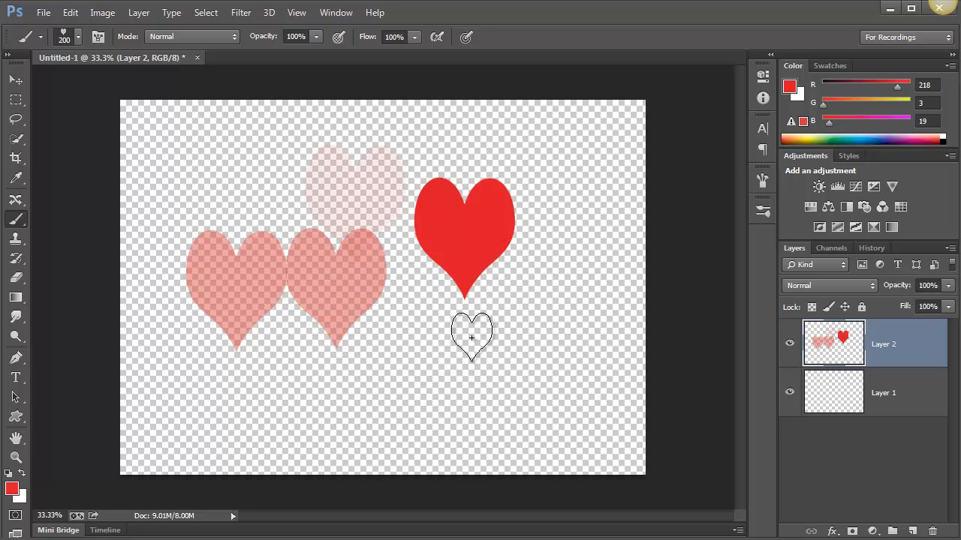
click(471, 335)
drag(505, 366, 477, 340)
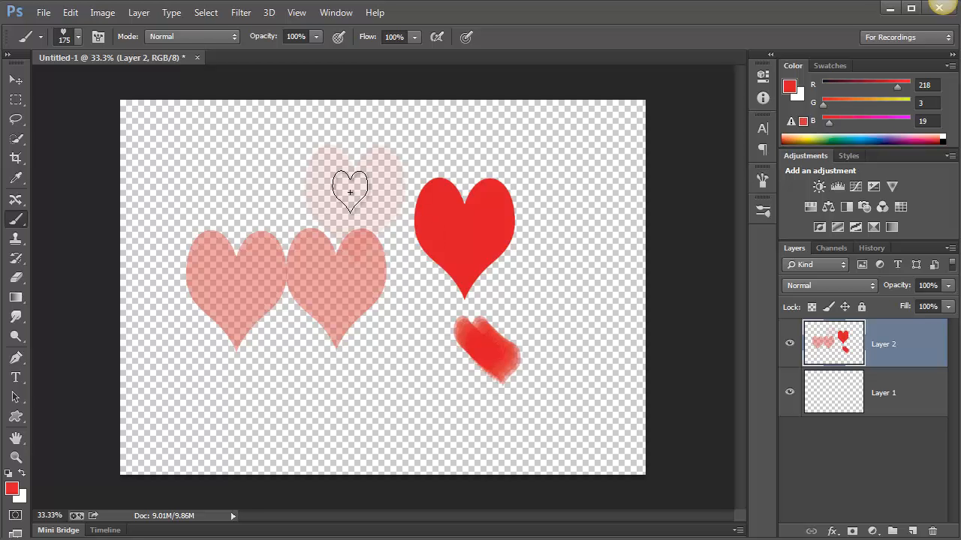
Enlarge the heart brush to 300 px and stamp hearts above and below the existing large translucent ones
key(bracketright)
key(bracketright)
key(bracketright)
click(272, 172)
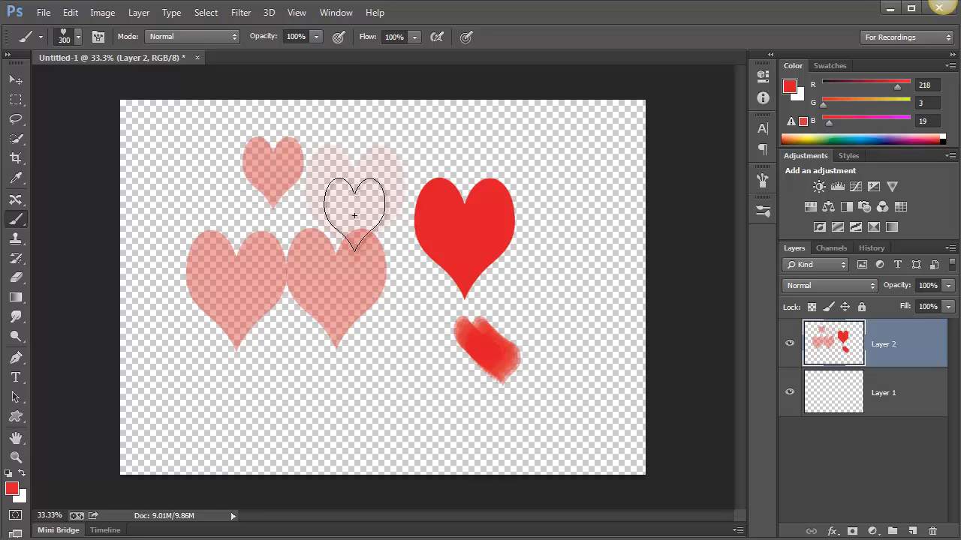
click(382, 366)
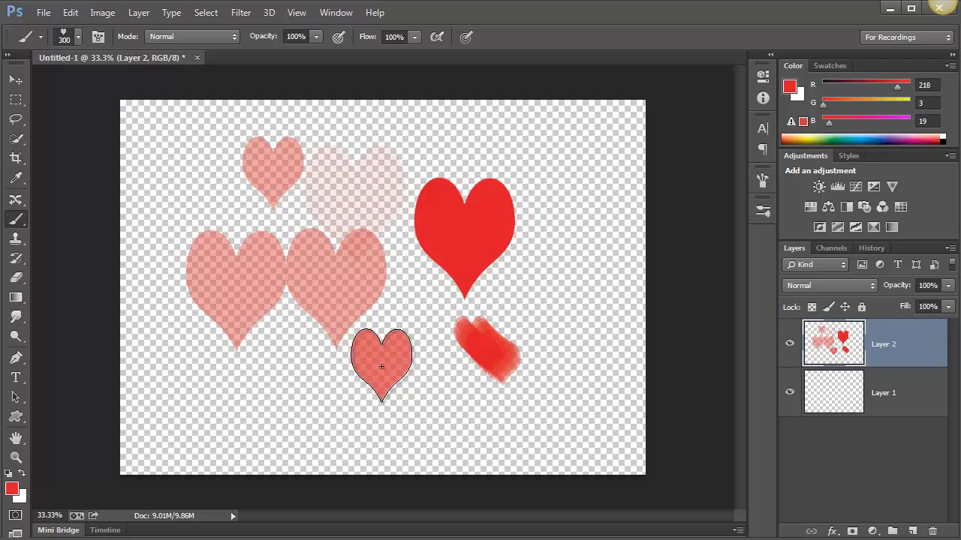
Fill Layer 1 with the white background color and stamp three small hearts near its right edge, the last two at 150 px
click(837, 396)
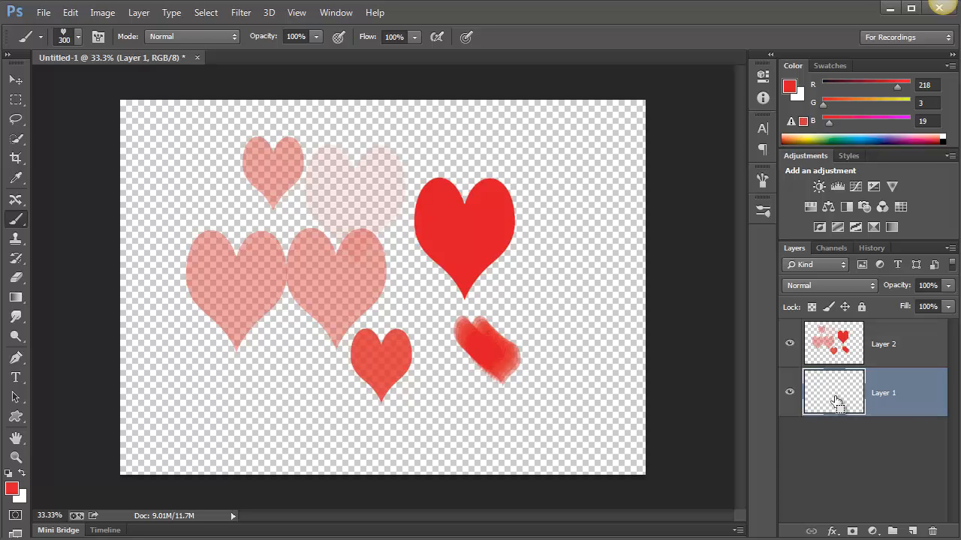
key(ctrl+BackSpace)
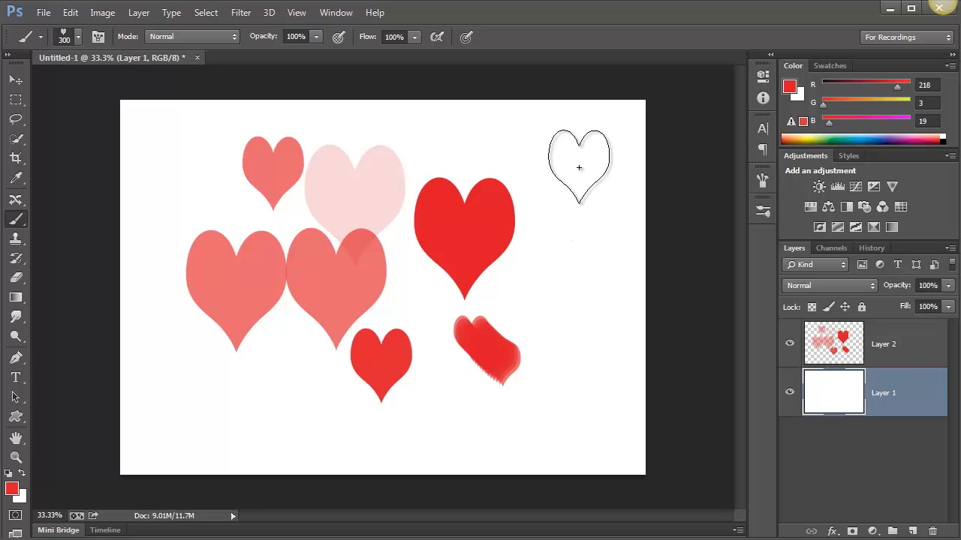
key(bracketleft)
click(569, 164)
key(bracketleft)
key(bracketleft)
key(bracketleft)
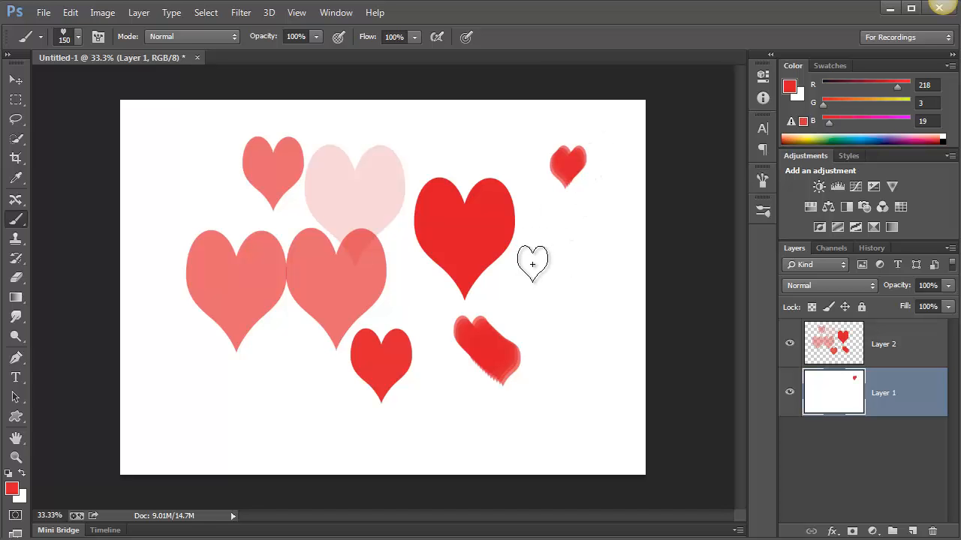
click(531, 259)
click(585, 339)
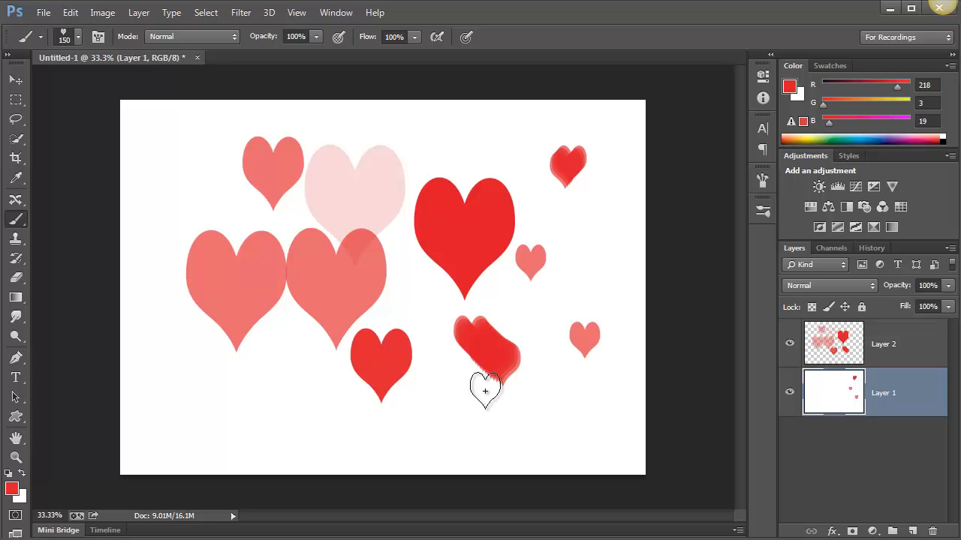
Enlarge the heart brush to 400 px and stamp two hearts side by side in the lower left of Layer 1
key(bracketright)
key(bracketright)
key(bracketright)
key(bracketright)
key(bracketright)
click(191, 387)
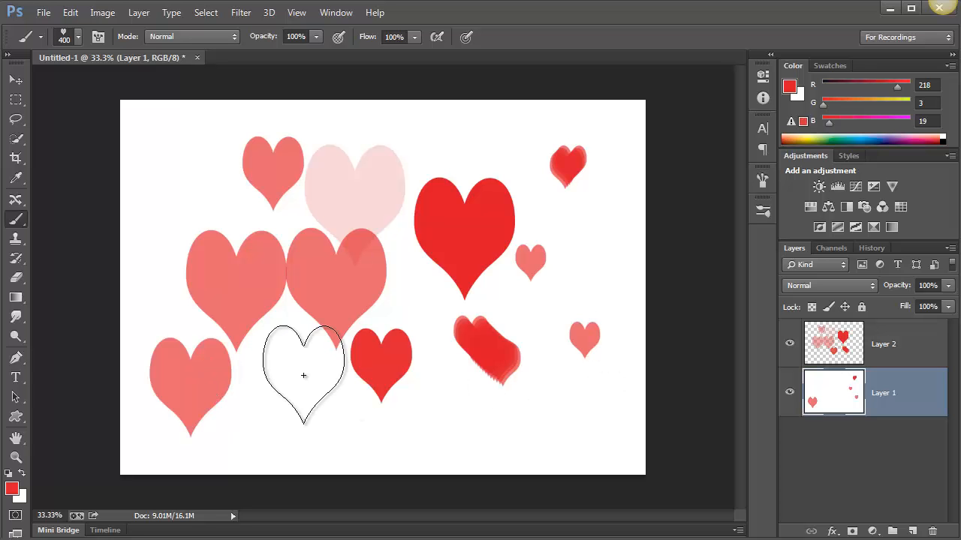
click(303, 376)
Paint broad continuous strokes with the 400 px heart brush across most of Layer 1
mouse_move(187, 146)
mouse_down()
mouse_move(237, 247)
mouse_move(437, 354)
mouse_move(551, 352)
mouse_up()
mouse_move(544, 174)
mouse_down()
mouse_move(458, 165)
mouse_move(219, 204)
mouse_move(274, 336)
mouse_move(524, 359)
mouse_up()
drag(322, 268, 583, 262)
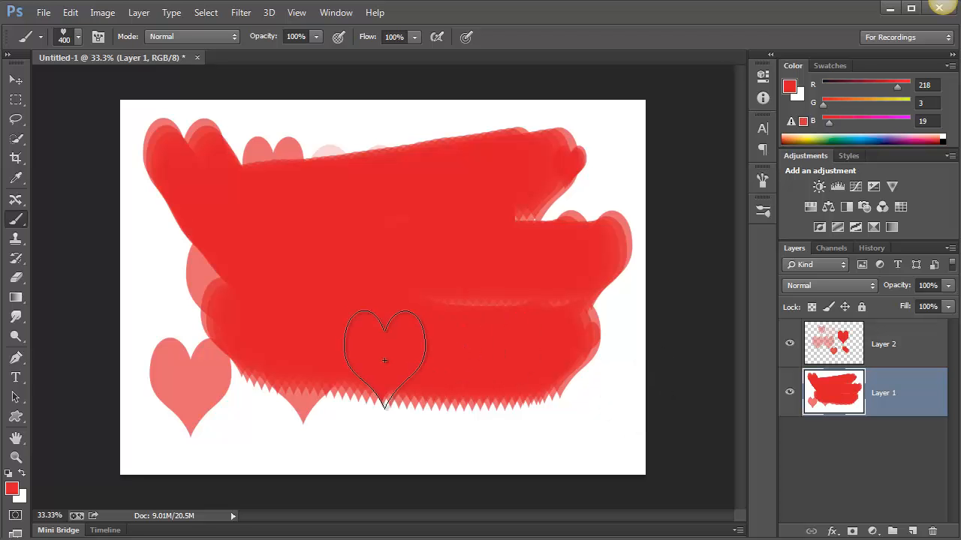
Select the whole canvas, then refill Layer 1 with white and clear all the hearts from Layer 2
key(ctrl+a)
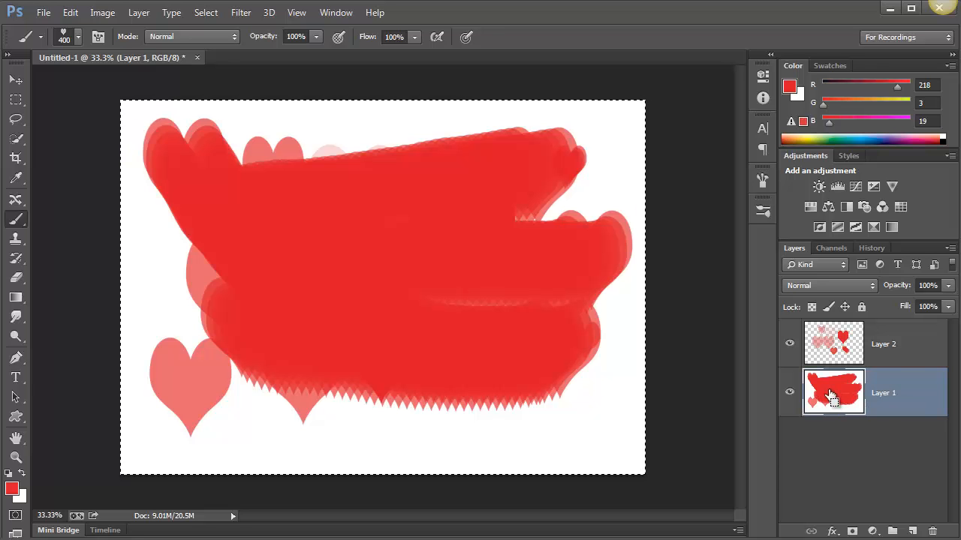
key(ctrl+BackSpace)
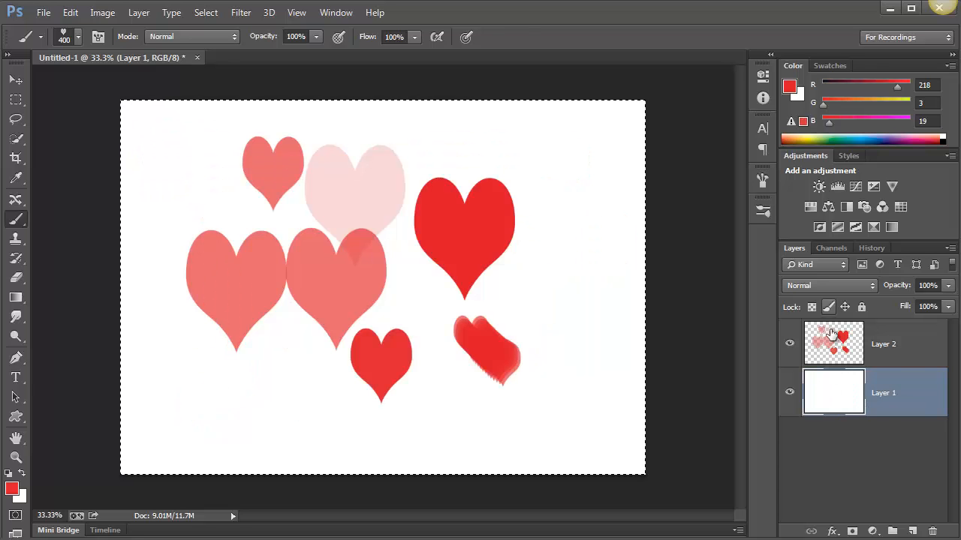
click(833, 341)
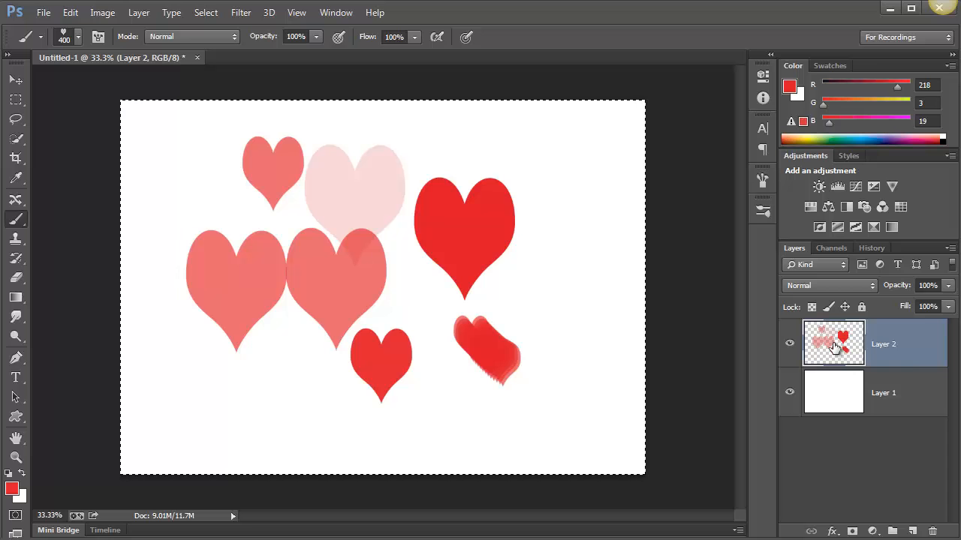
key(Delete)
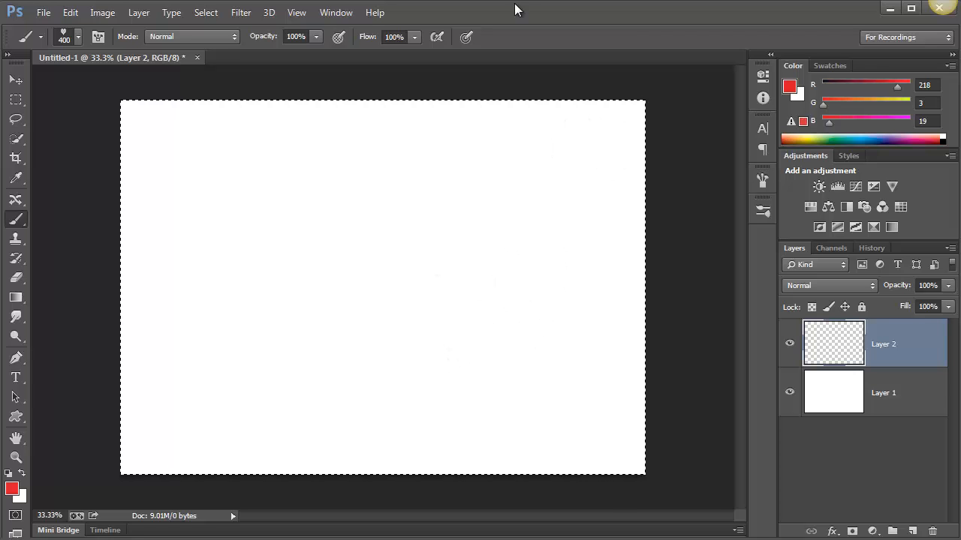
Open the Brush panel to examine the tip shape options of the Valentine Heart brush, and collapse it
click(337, 13)
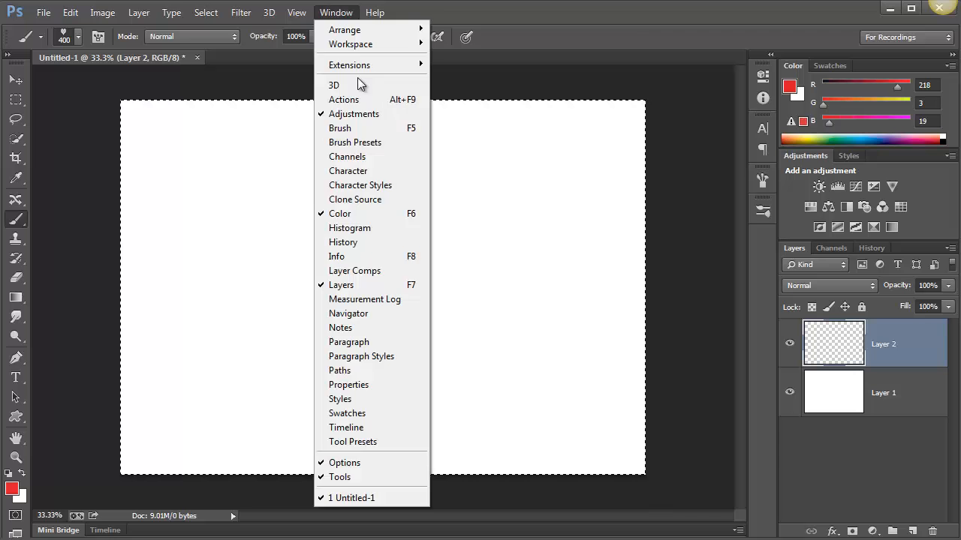
click(355, 127)
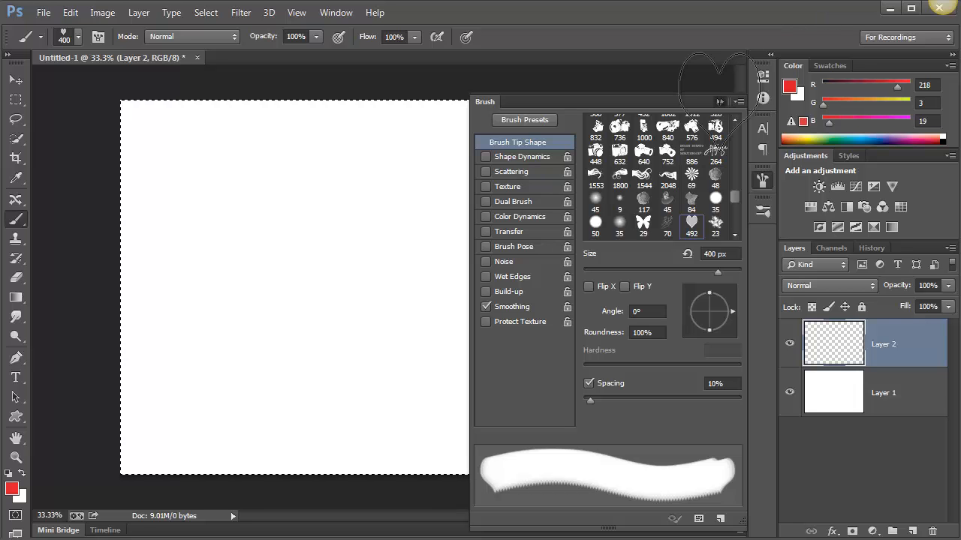
click(719, 101)
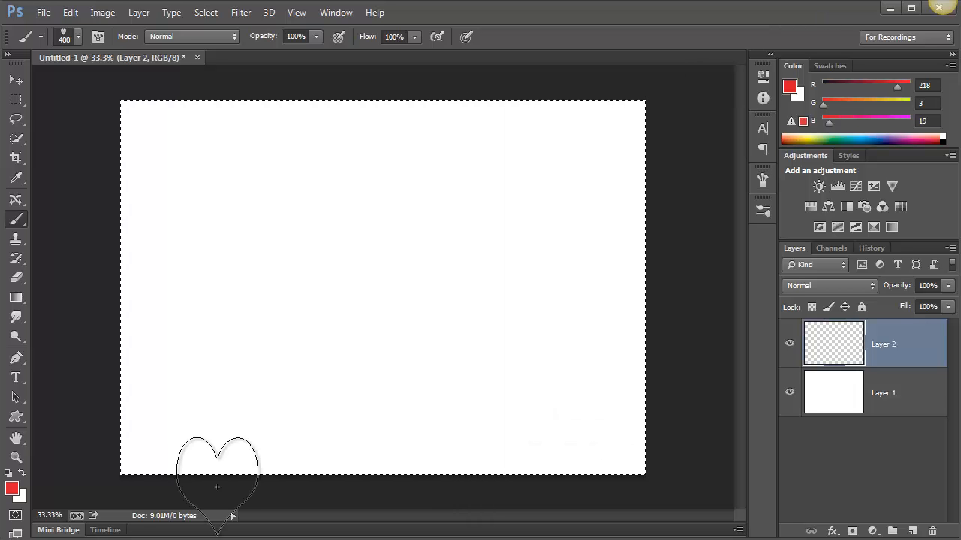
Swap the foreground and background colors so that white is the foreground color
click(21, 474)
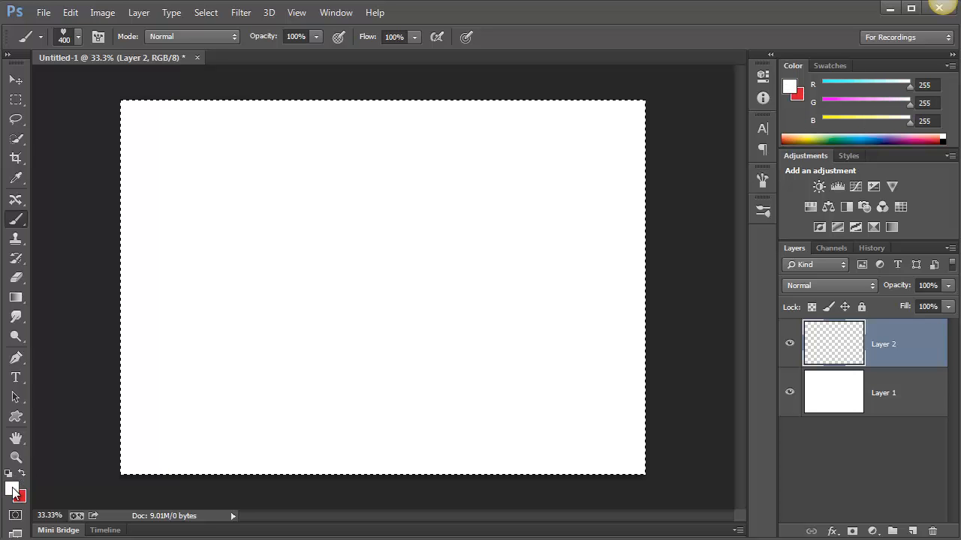
Set the foreground color to light red ed6e6e, and swap the colors so that the darker red is the foreground
click(12, 492)
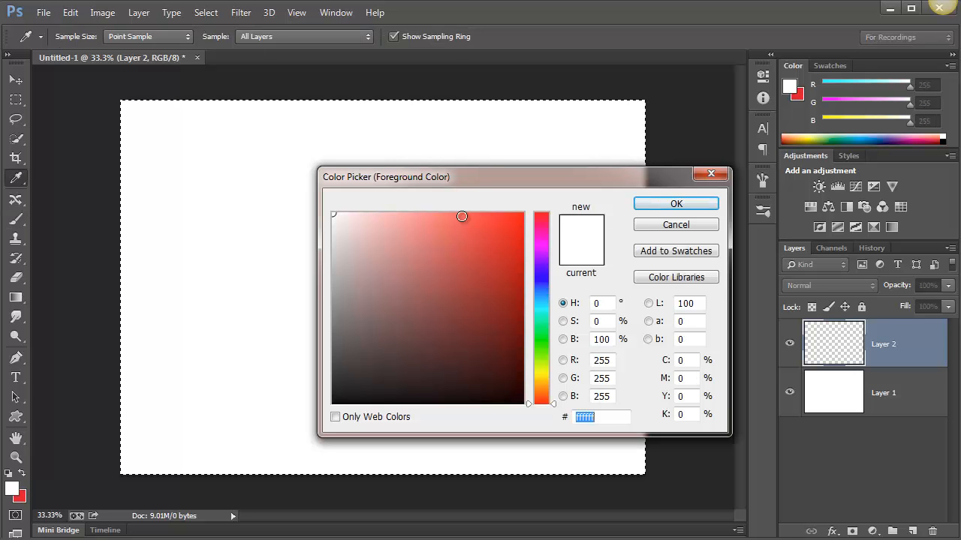
click(435, 226)
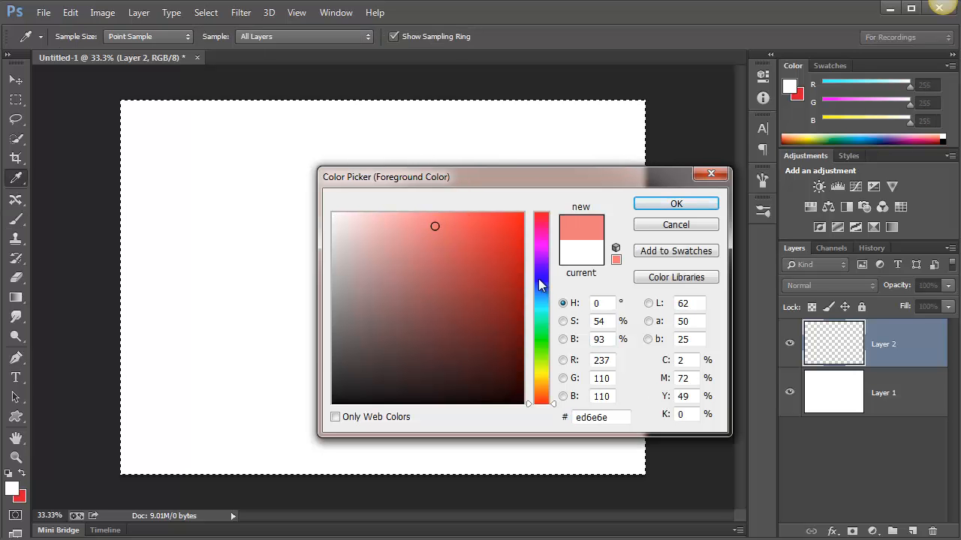
click(665, 204)
key(b)
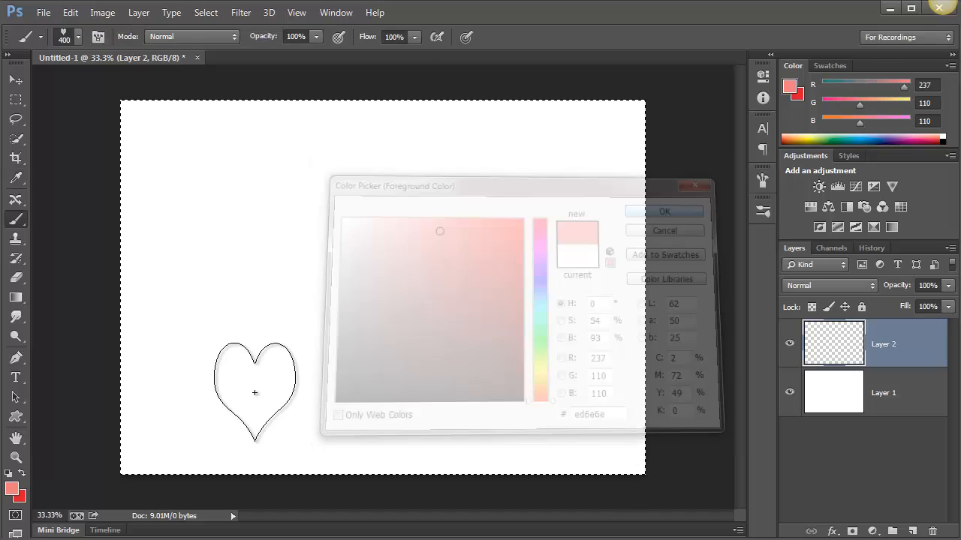
click(23, 474)
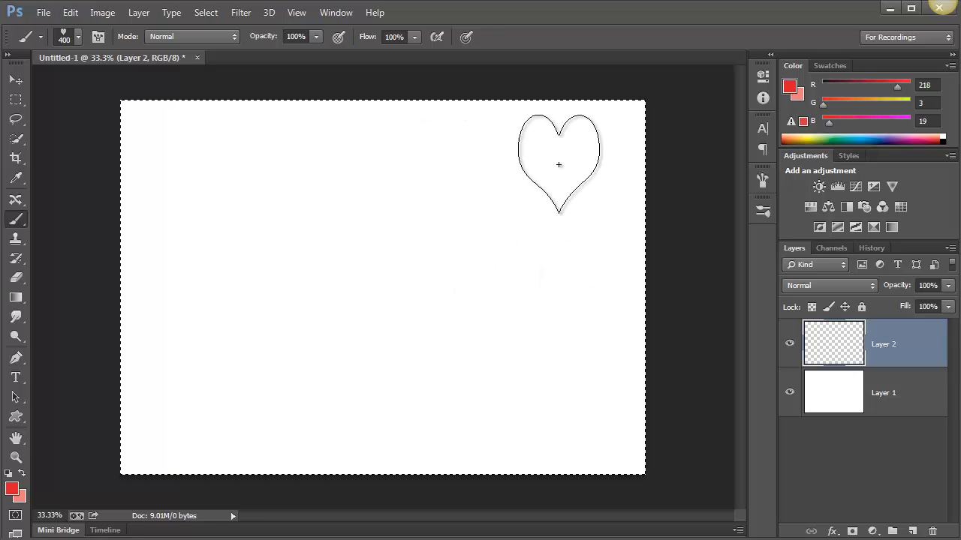
Open the Brush panel and choose the 492 px heart tip with Shape Dynamics, Scattering, Color Dynamics and Transfer enabled
click(341, 14)
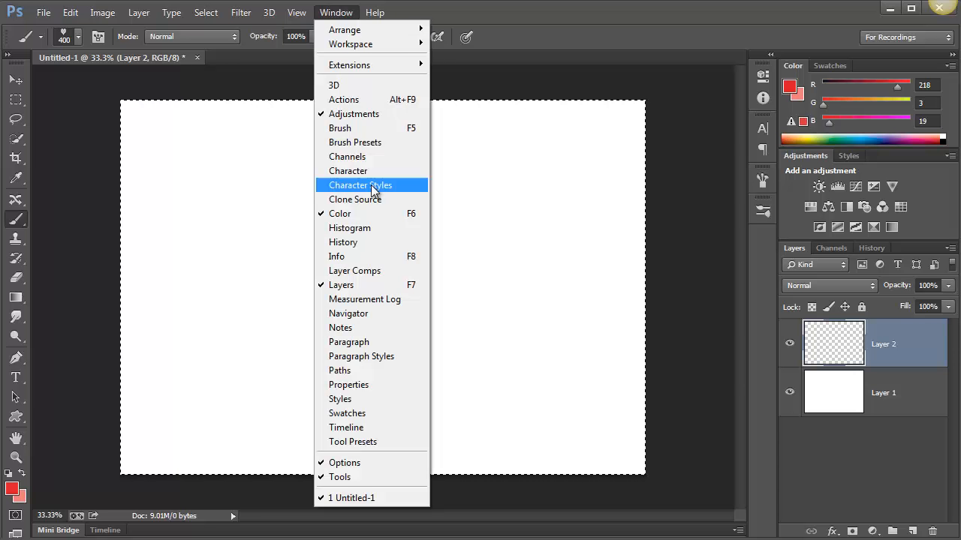
click(357, 129)
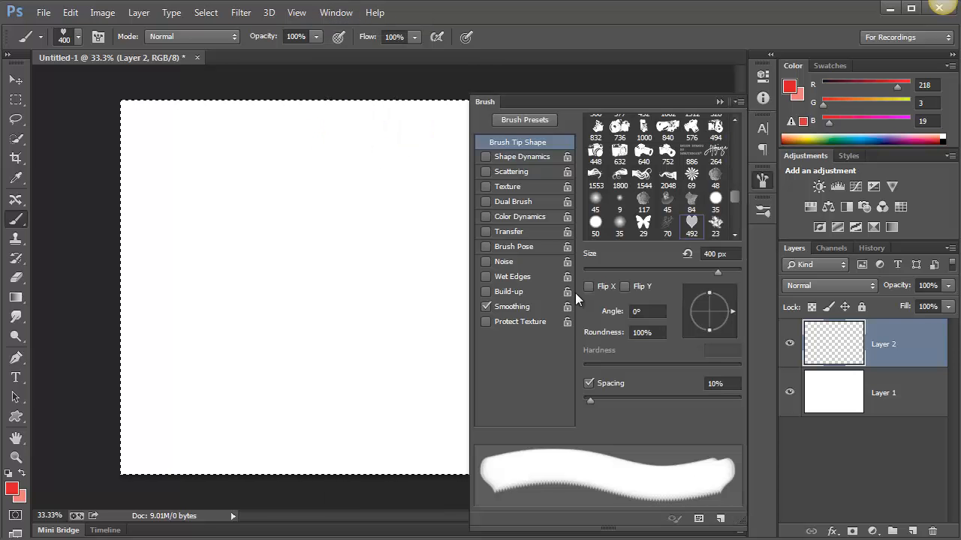
click(691, 223)
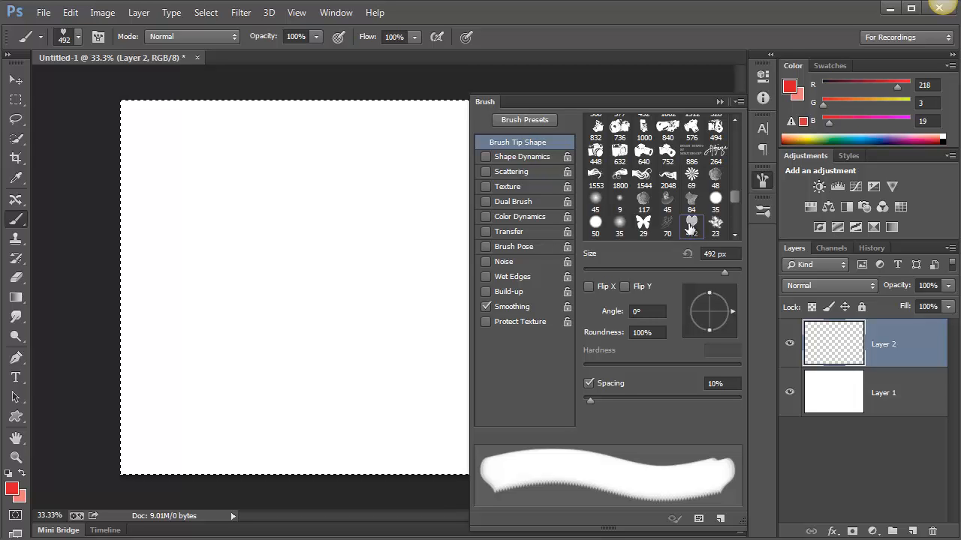
click(483, 171)
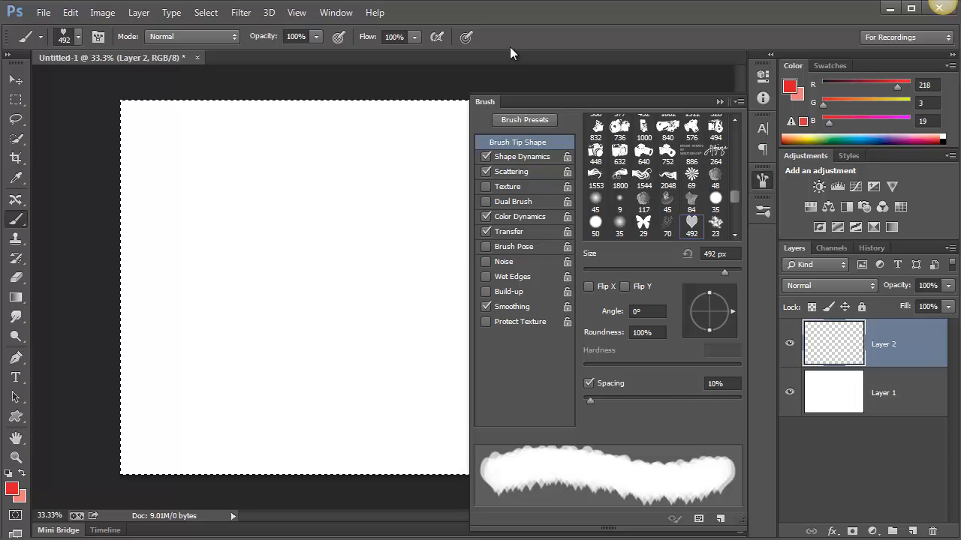
In Shape Dynamics, turn the size control off and set Angle Jitter to 17% and Roundness Jitter to 23%
click(516, 158)
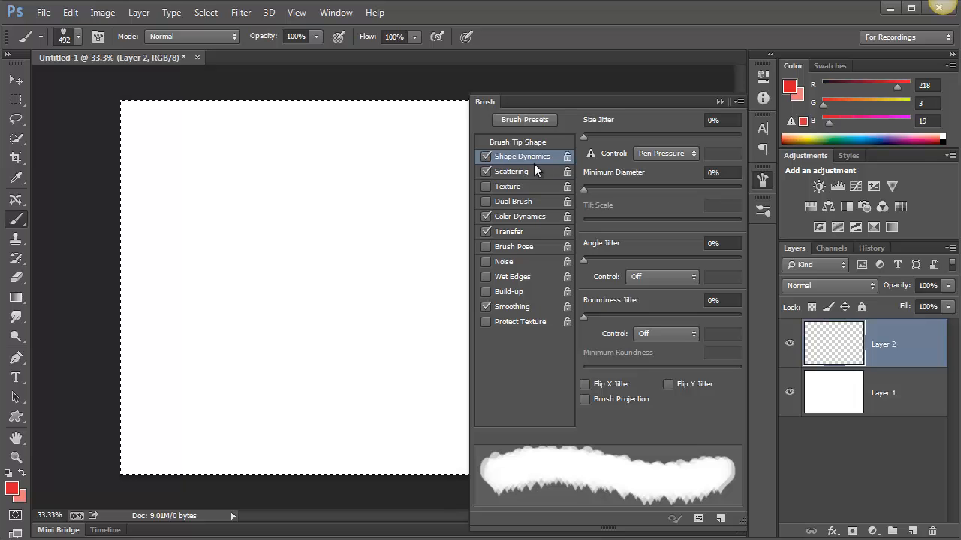
click(667, 153)
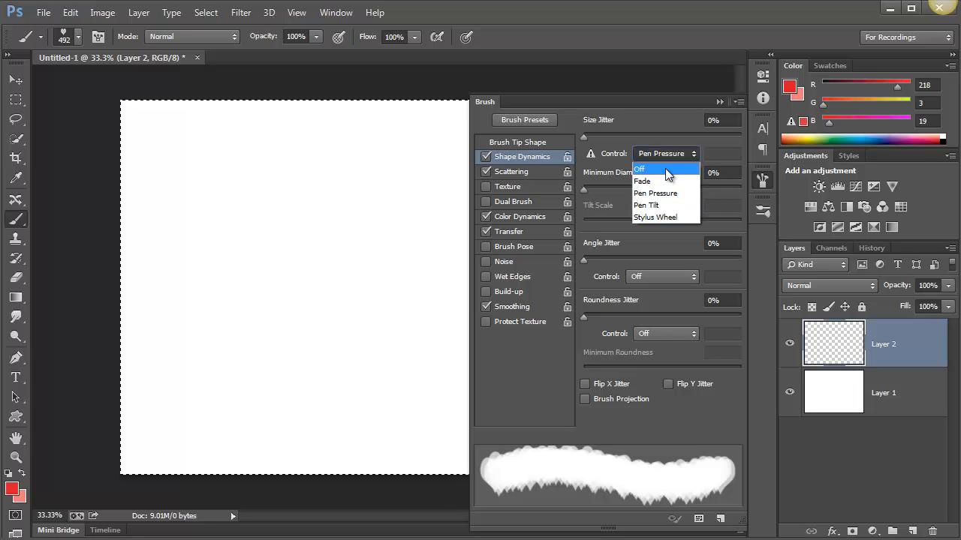
click(666, 170)
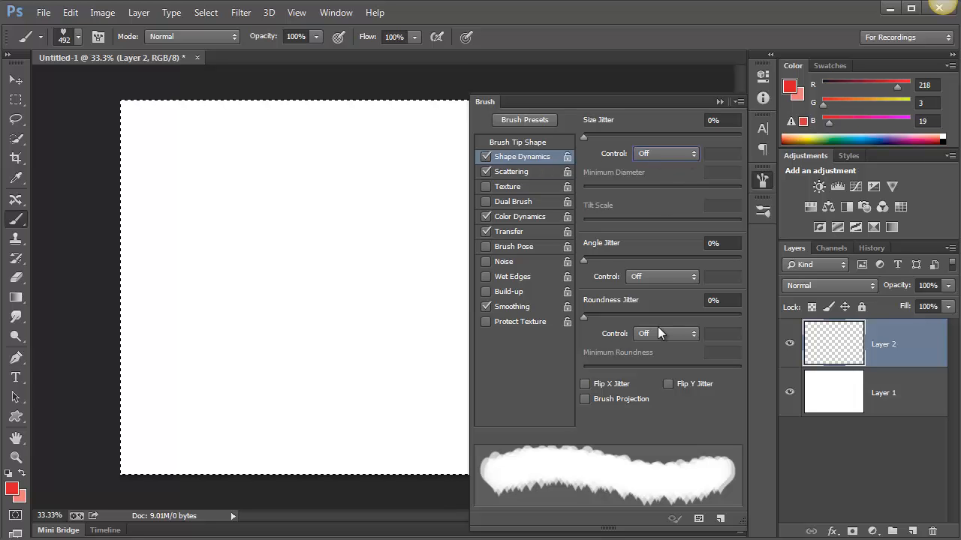
click(609, 259)
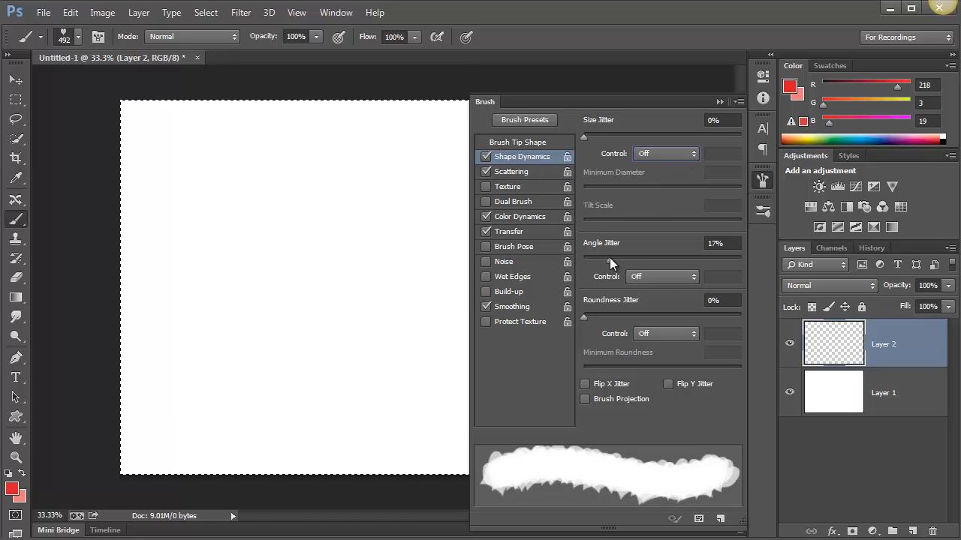
click(620, 316)
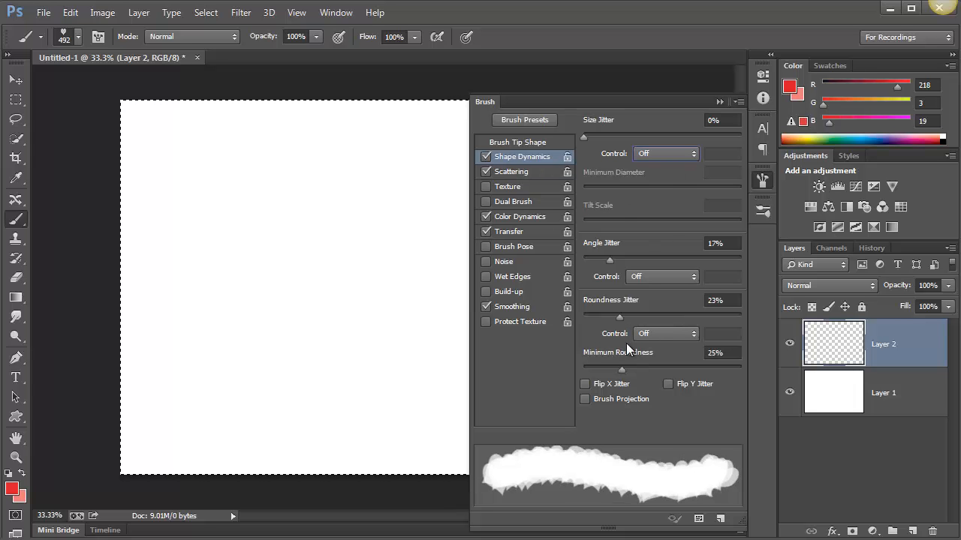
In Color Dynamics, set Hue Jitter to 29%, Saturation Jitter to 20%, Brightness Jitter to 24% and Purity to -44%
click(514, 173)
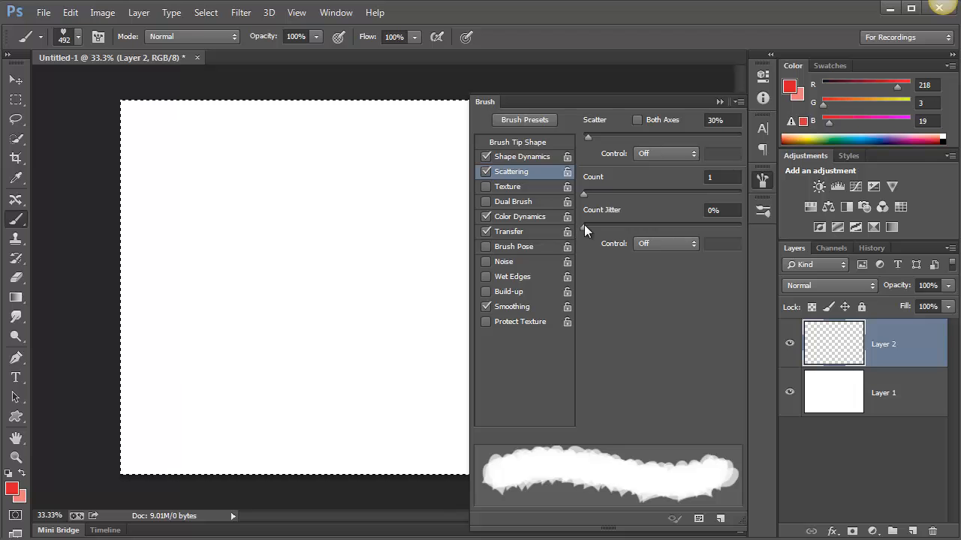
click(518, 218)
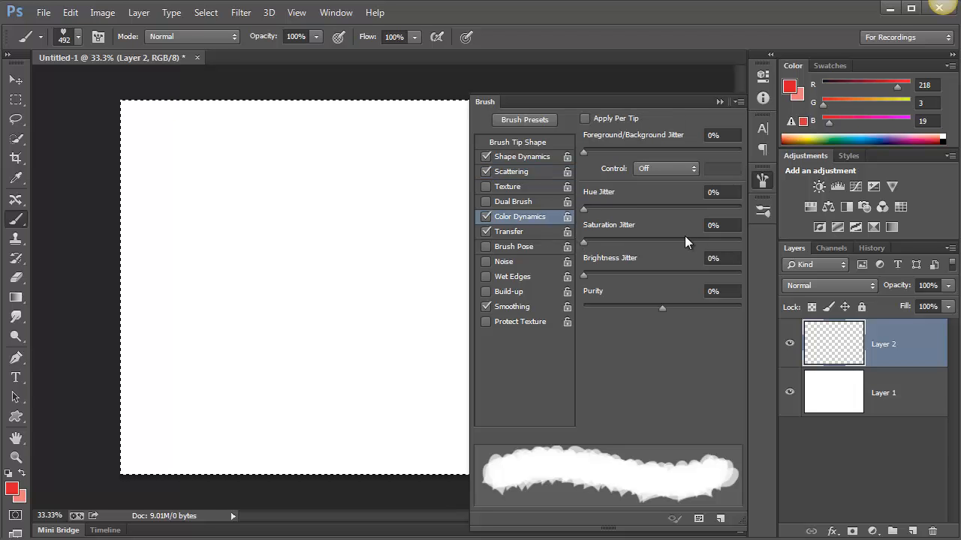
click(612, 206)
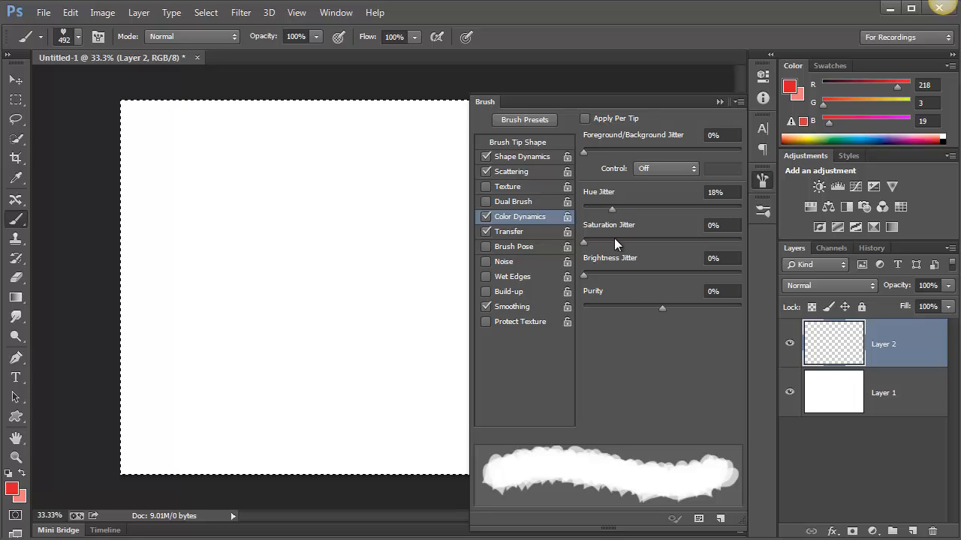
click(614, 240)
click(621, 274)
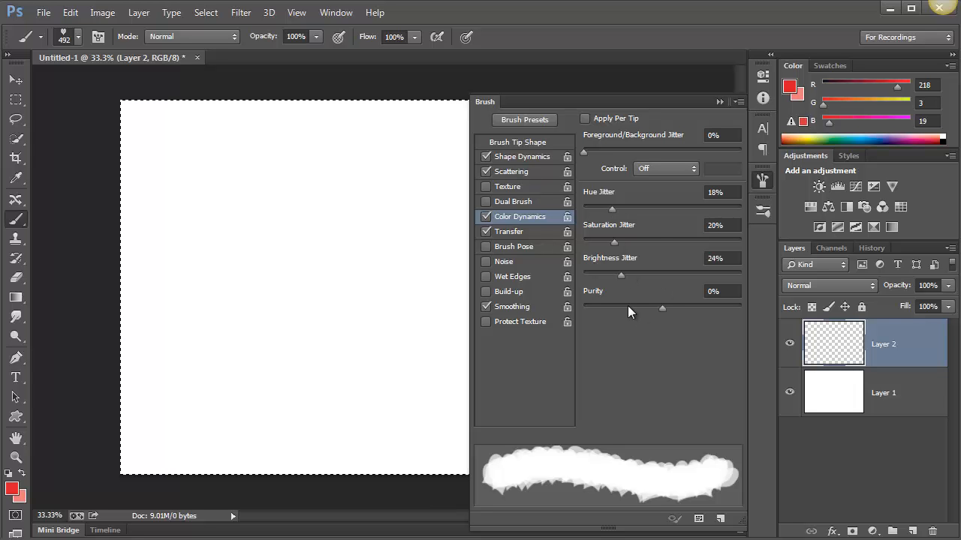
click(627, 306)
click(628, 207)
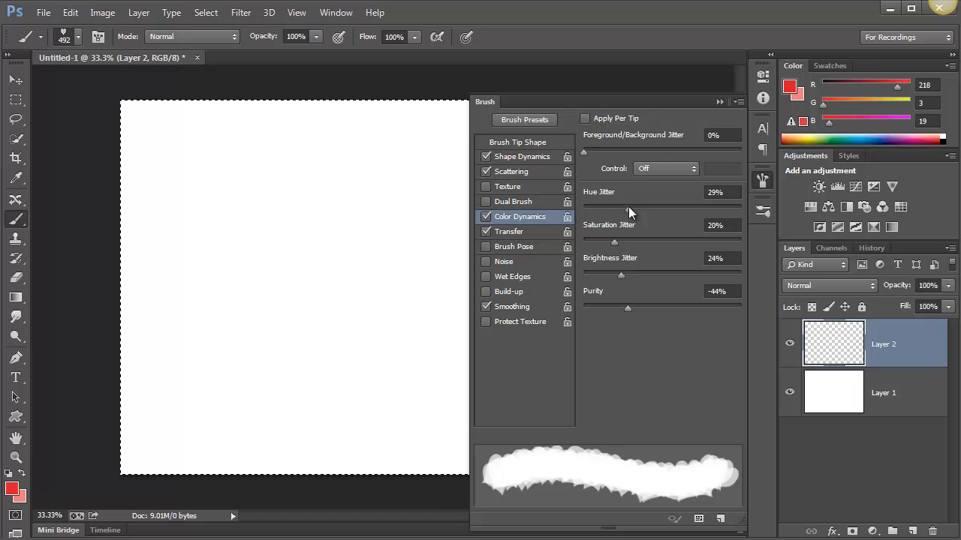
Set the heart tip's spacing to 51% and paint a curved test stroke of hearts on Layer 2
click(521, 142)
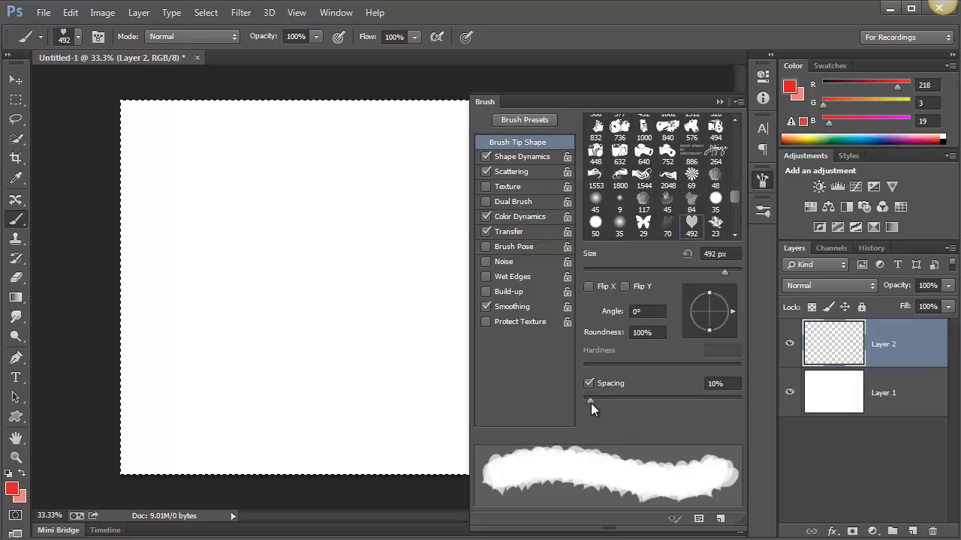
drag(591, 403, 587, 412)
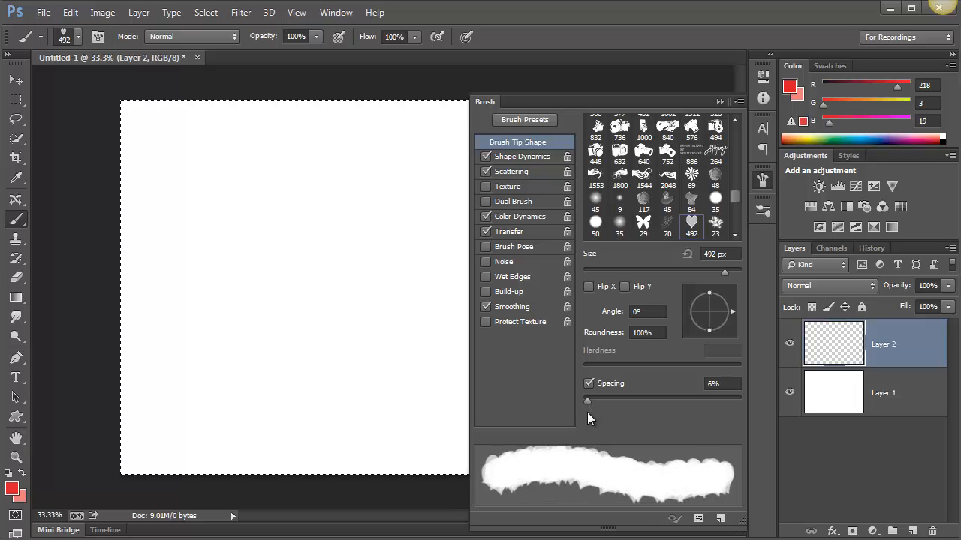
click(508, 158)
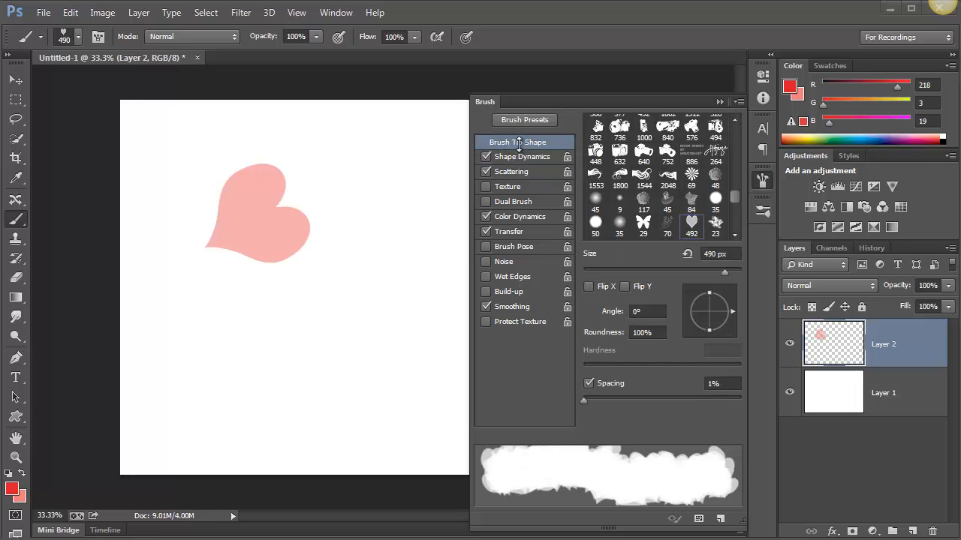
key(ctrl+a)
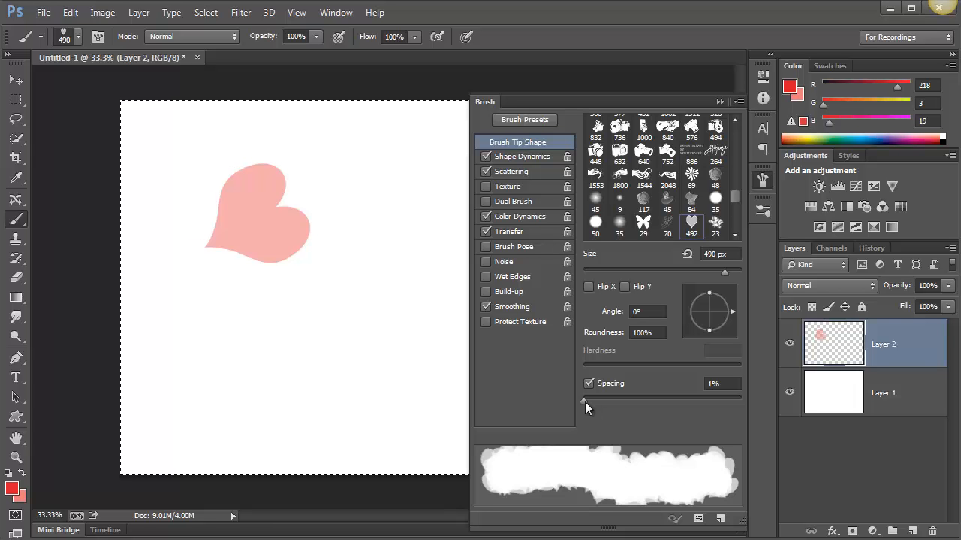
drag(584, 401, 622, 404)
mouse_move(401, 202)
mouse_down()
mouse_move(375, 292)
mouse_move(320, 344)
mouse_move(239, 399)
mouse_up()
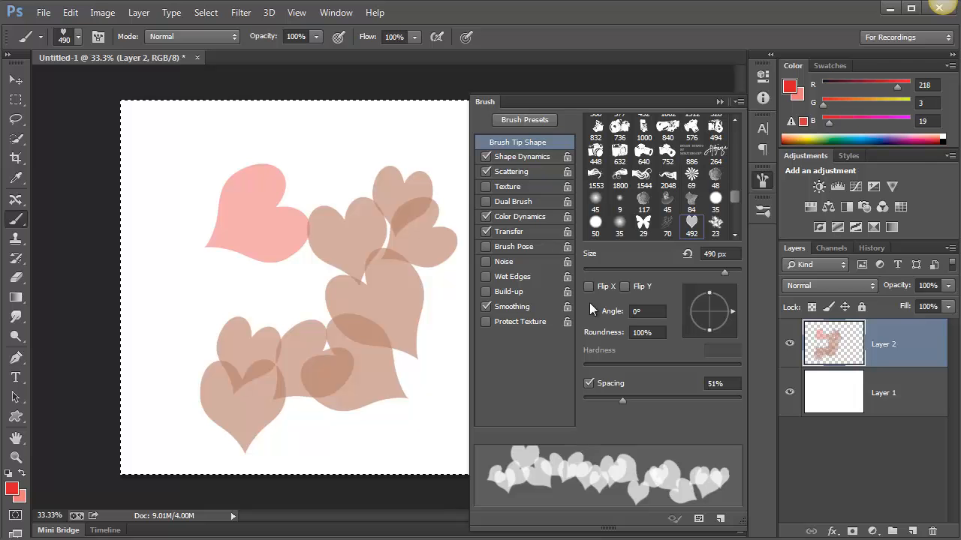
Set the Scattering count to 2 and paint a short test stroke over the existing hearts
click(522, 171)
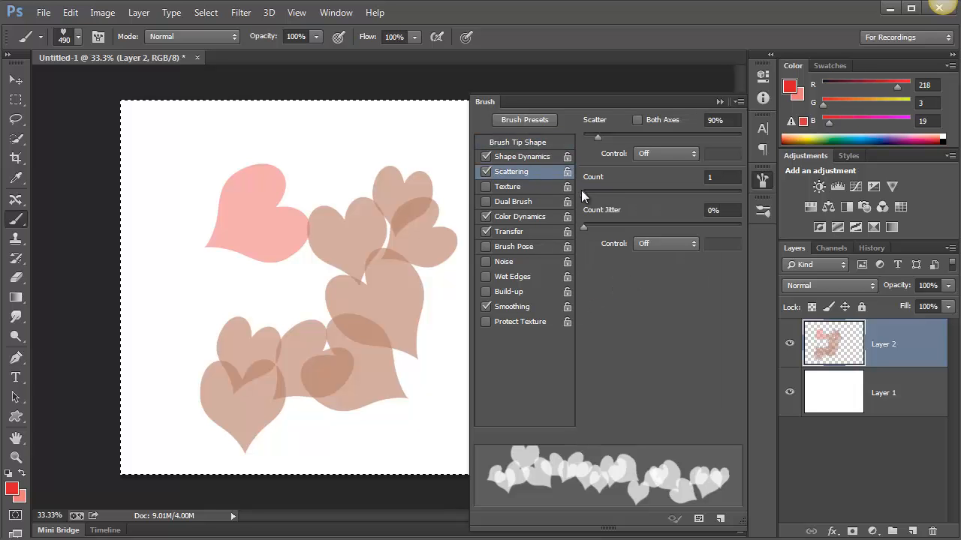
drag(585, 192, 592, 192)
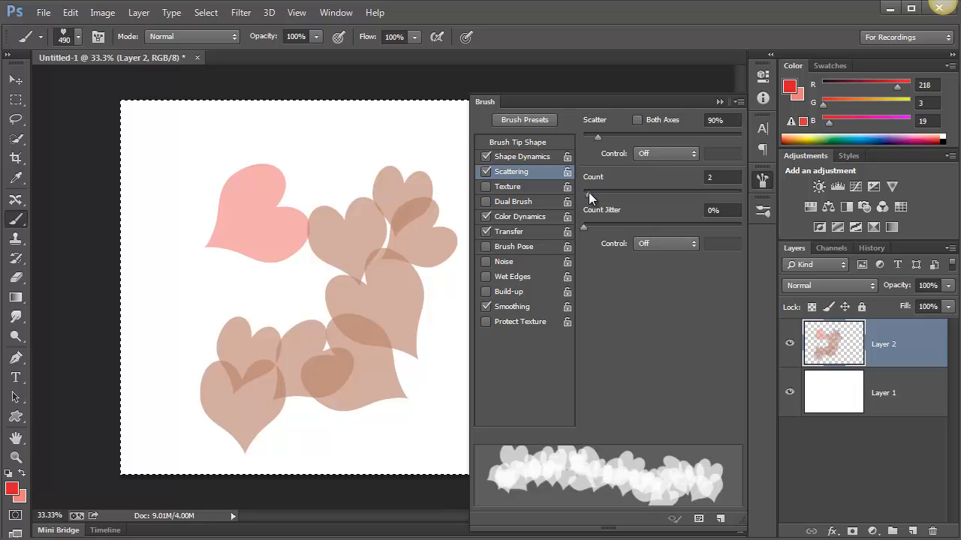
drag(397, 182, 315, 270)
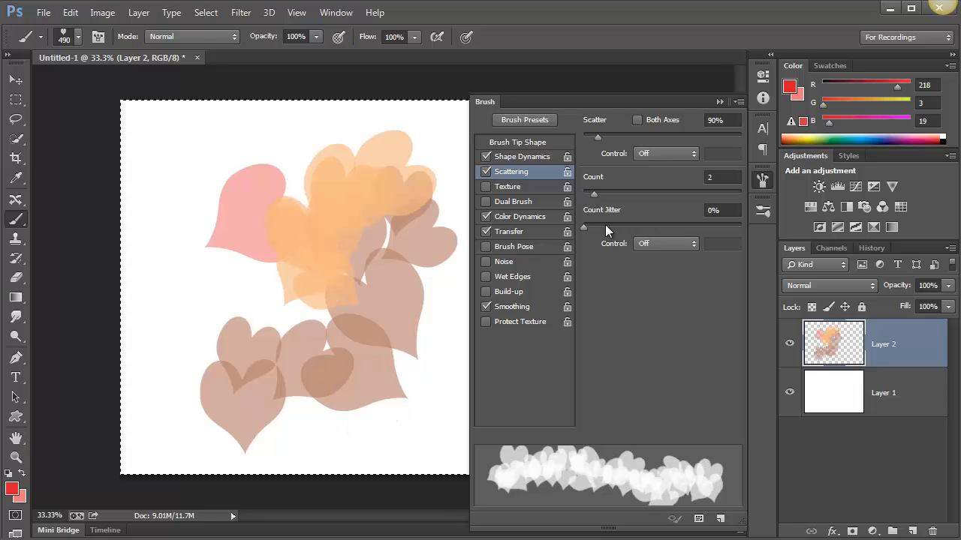
Set Count Jitter to 24% and Scatter to 310%, and paint another test stroke across the hearts
drag(600, 226, 623, 229)
drag(603, 135, 613, 138)
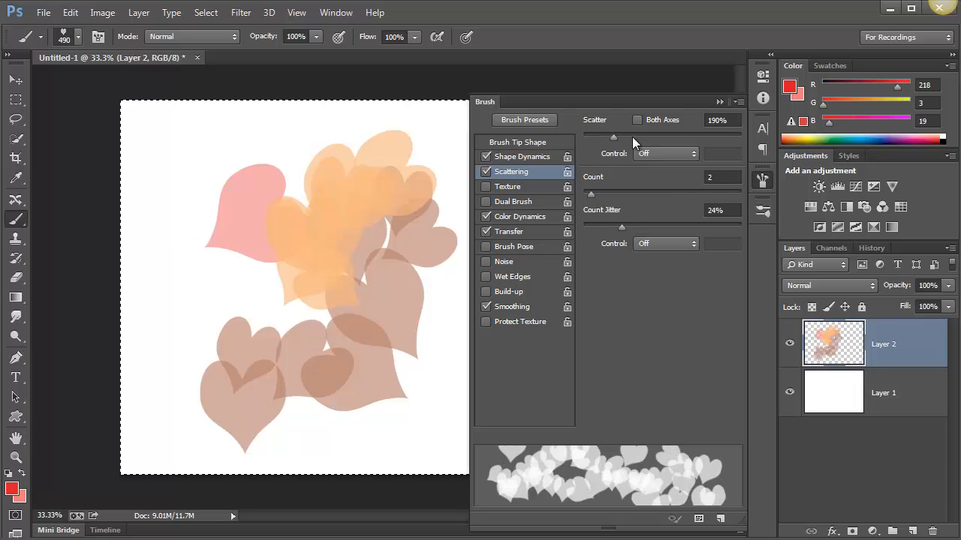
click(632, 137)
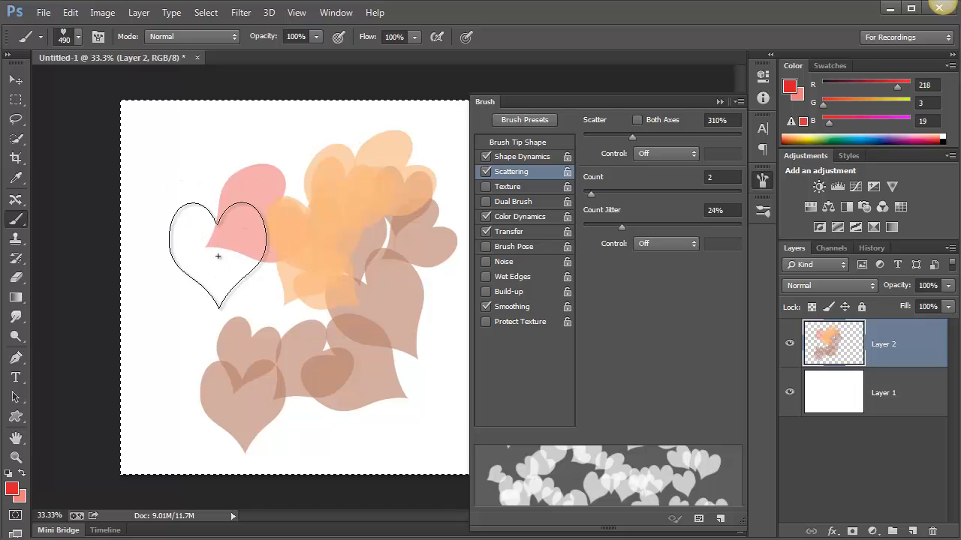
mouse_move(217, 256)
mouse_down()
mouse_move(293, 343)
mouse_move(383, 248)
mouse_up()
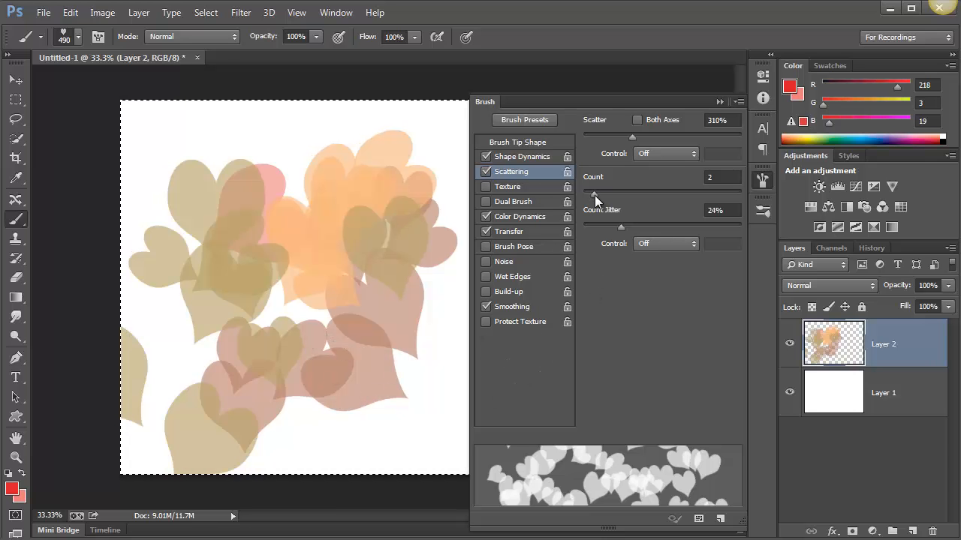
Set Hue Jitter to 22%, Saturation Jitter to 32% and Foreground/Background Jitter to 22%, and paint a test stroke
click(527, 218)
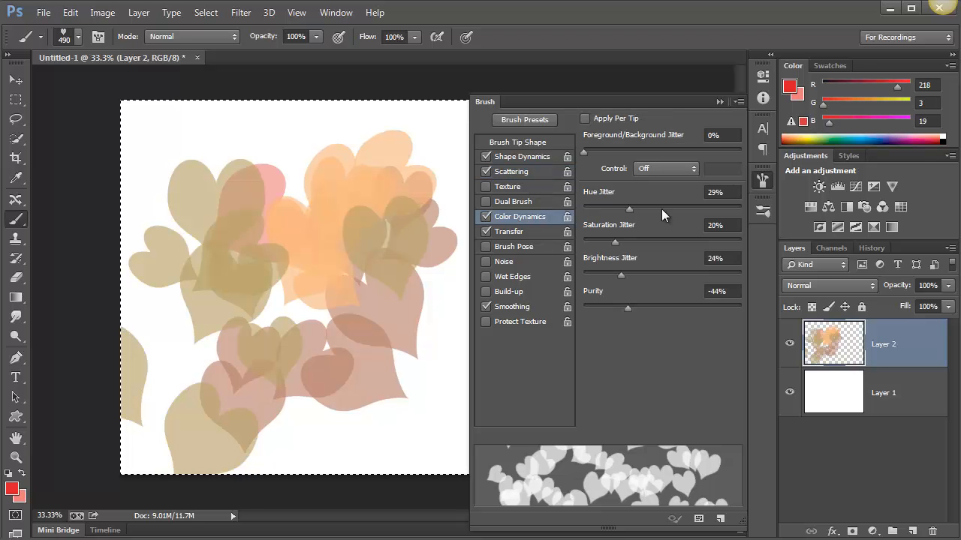
drag(634, 207, 634, 242)
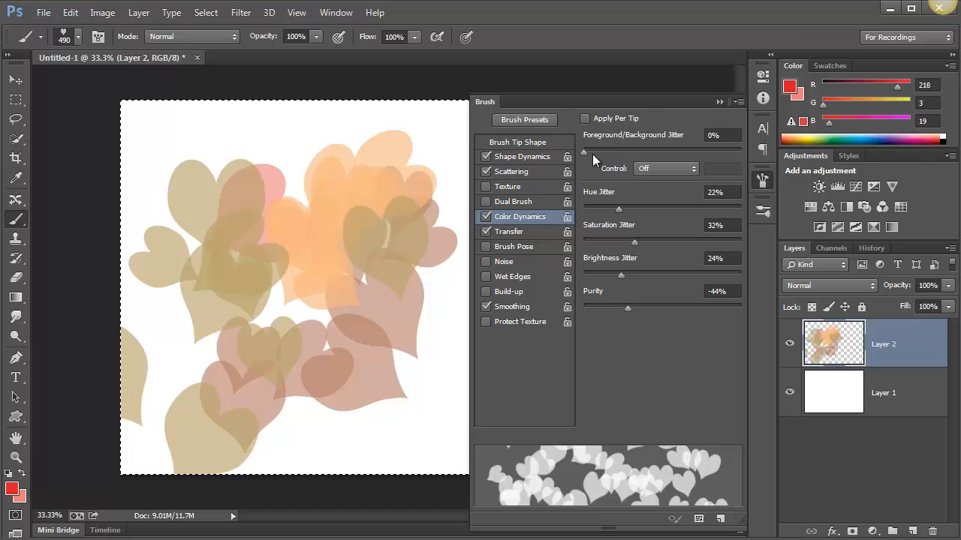
drag(592, 154, 619, 153)
mouse_move(353, 172)
mouse_down()
mouse_move(322, 208)
mouse_move(296, 287)
mouse_up()
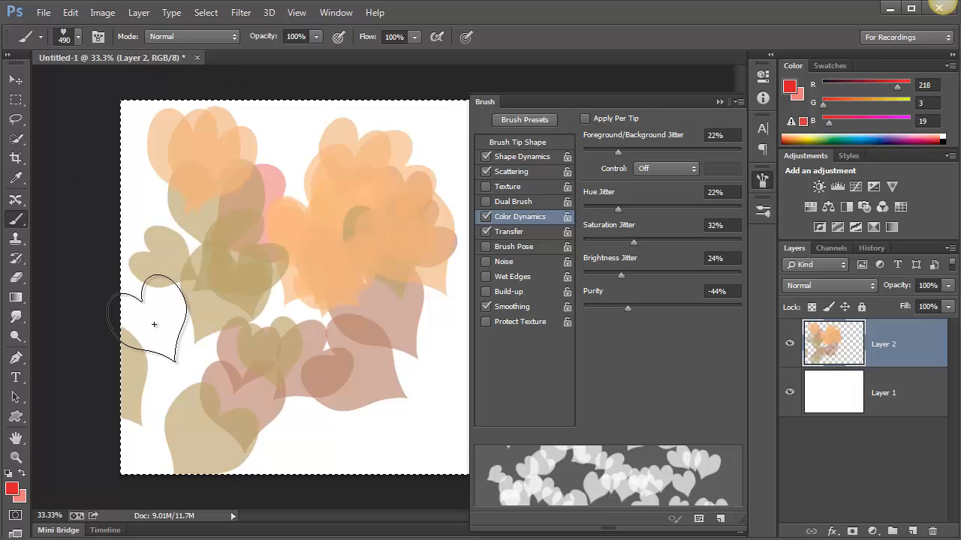
Clear the test hearts from Layer 2 and paint two strokes of smaller scattered hearts with a 250 px brush size
key(Delete)
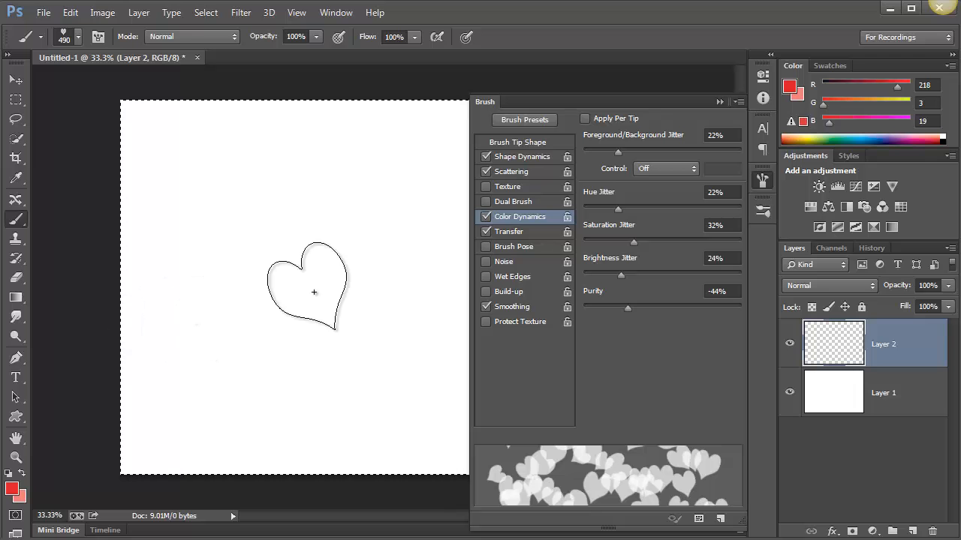
key(bracketleft)
key(bracketleft)
key(bracketleft)
key(bracketleft)
key(bracketleft)
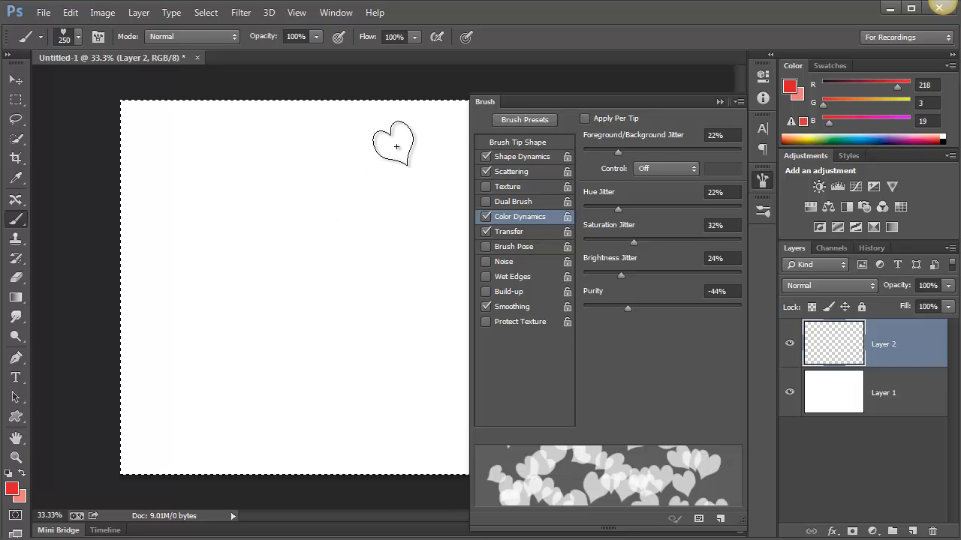
mouse_move(384, 162)
mouse_down()
mouse_move(168, 354)
mouse_move(202, 390)
mouse_up()
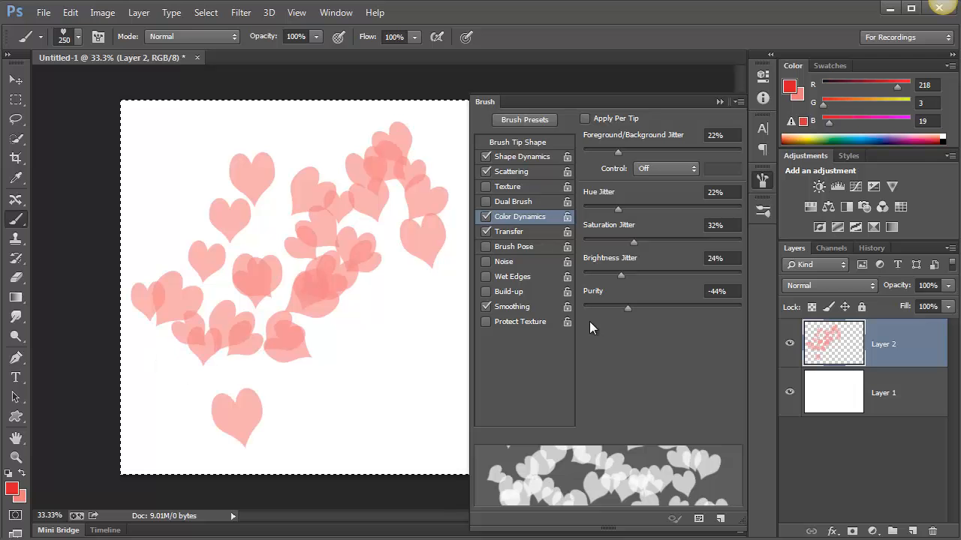
mouse_move(399, 353)
mouse_down()
mouse_move(286, 234)
mouse_move(171, 207)
mouse_move(228, 291)
mouse_up()
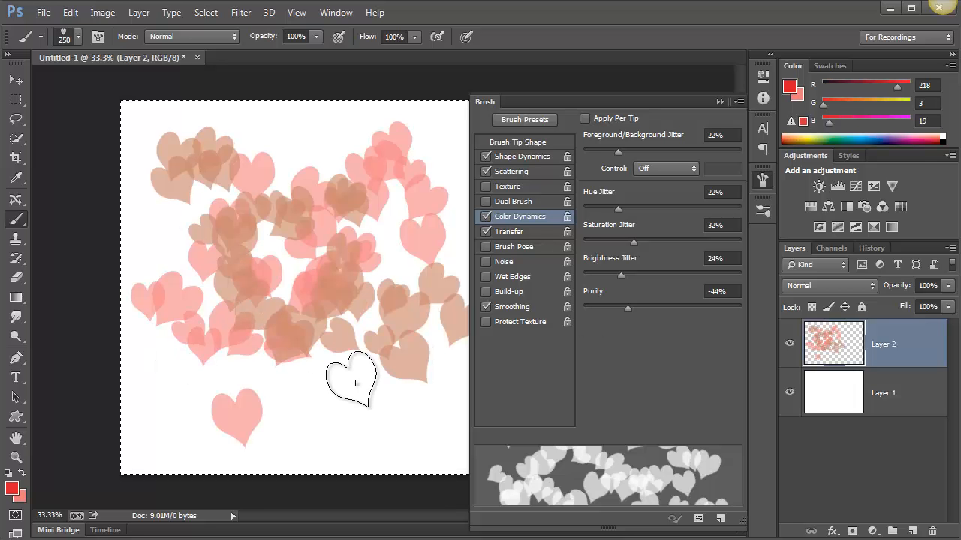
Paint several more test strokes of scattered hearts over the existing hearts on Layer 2
mouse_move(365, 399)
mouse_down()
mouse_move(323, 289)
mouse_move(323, 219)
mouse_move(307, 167)
mouse_up()
click(156, 215)
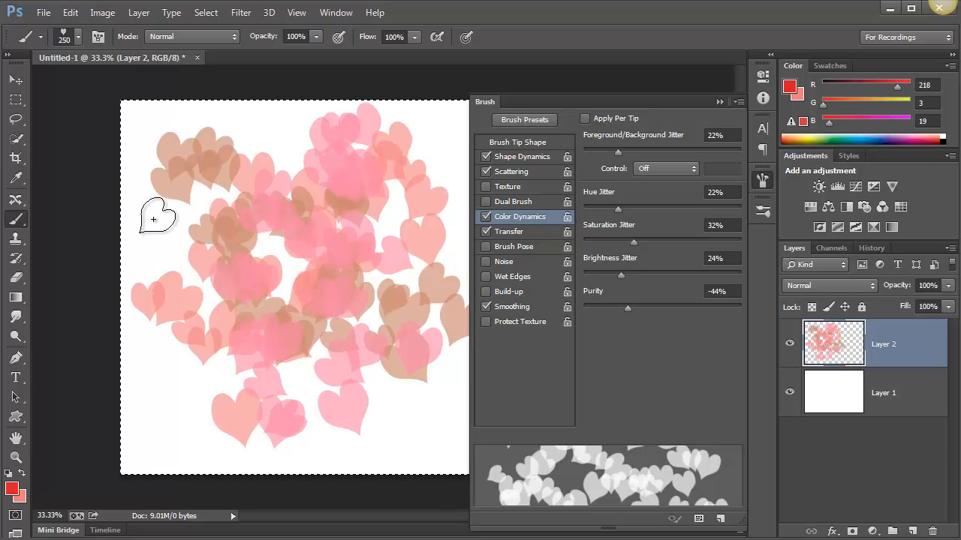
mouse_move(188, 264)
mouse_down()
mouse_move(361, 397)
mouse_move(460, 417)
mouse_up()
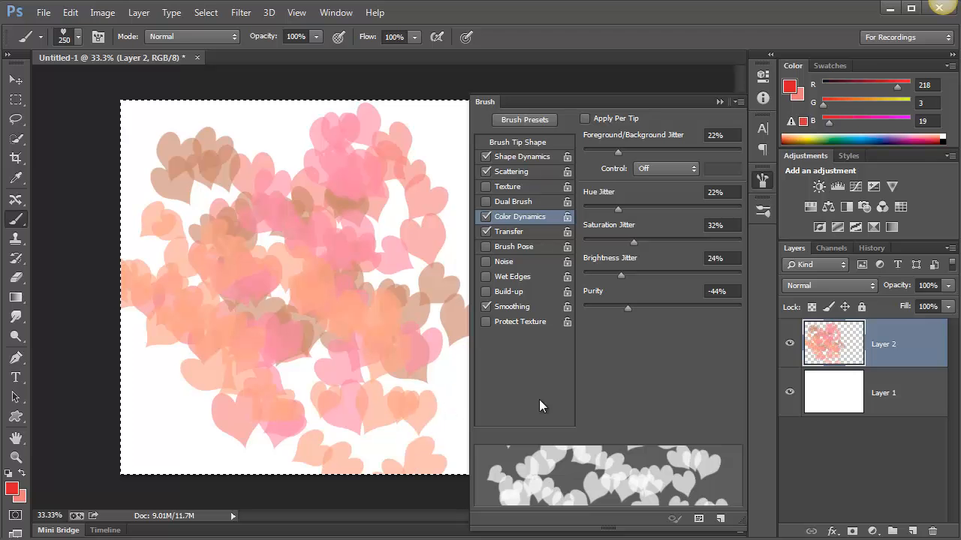
mouse_move(438, 150)
mouse_down()
mouse_move(348, 286)
mouse_move(421, 353)
mouse_up()
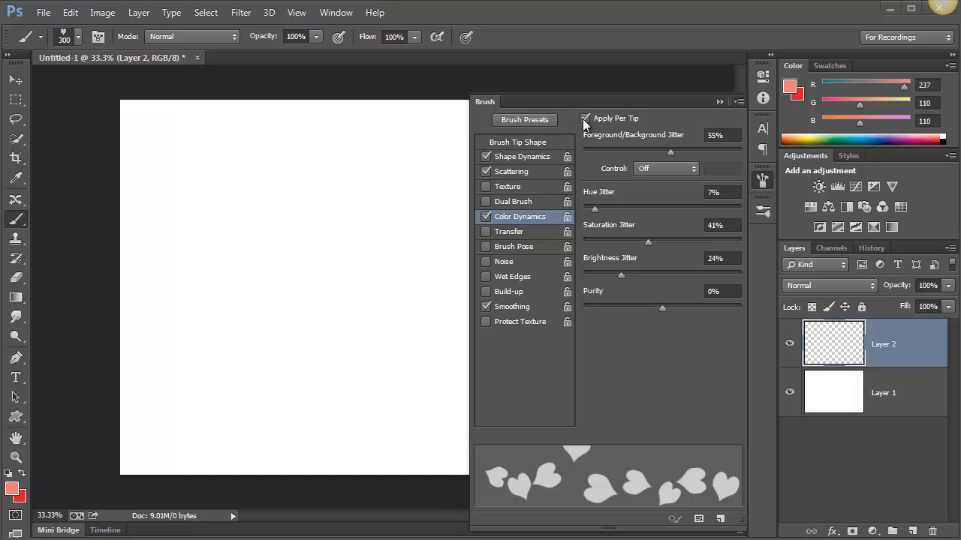
Set the brush's Foreground/Background Jitter to 49%, Scatter to 243%, Count to 2 and Count Jitter to 18%
click(661, 150)
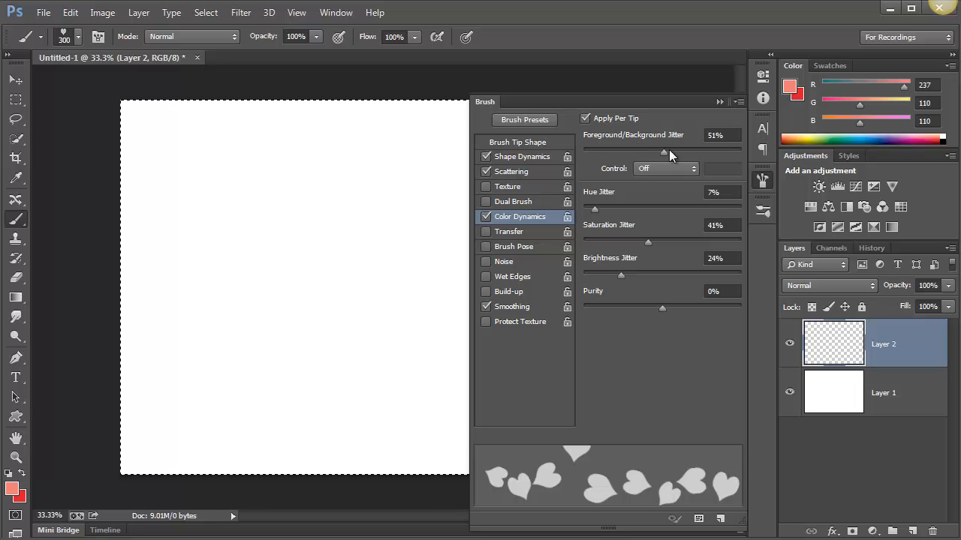
mouse_move(629, 149)
mouse_down()
mouse_move(612, 149)
mouse_move(661, 147)
mouse_up()
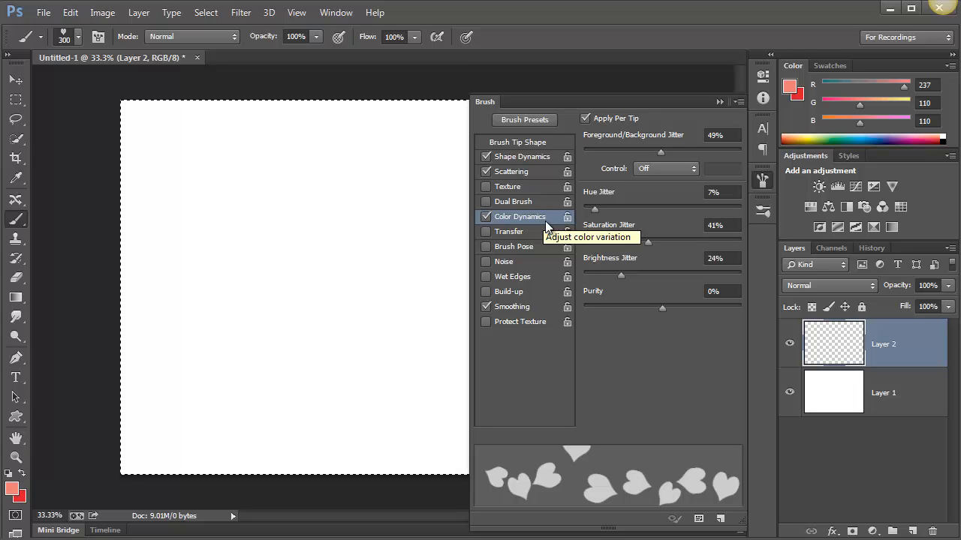
click(518, 171)
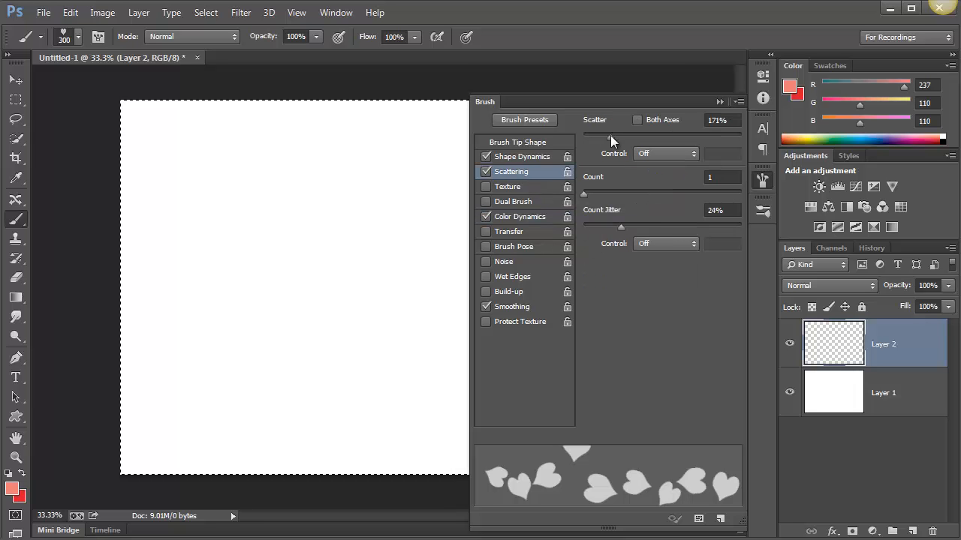
drag(610, 135, 621, 139)
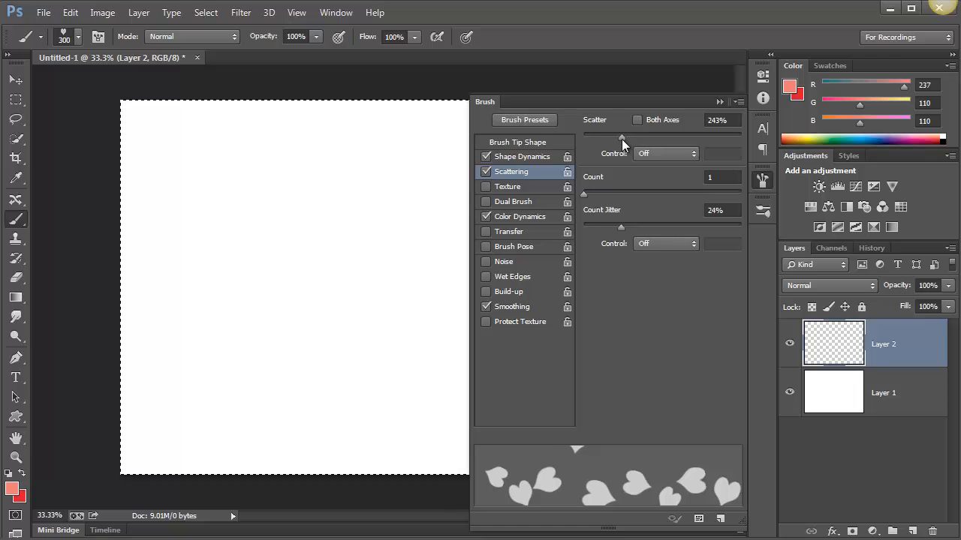
drag(587, 194, 590, 193)
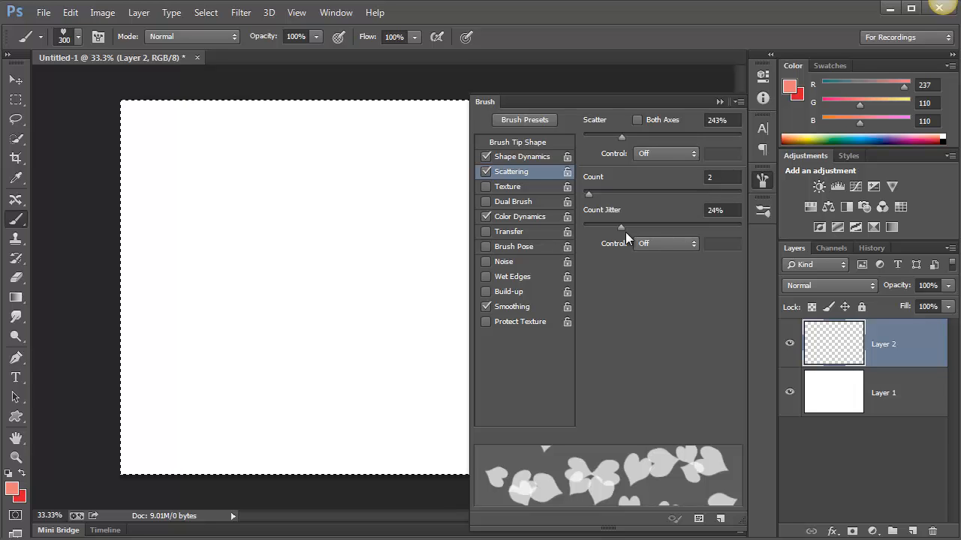
drag(623, 229, 614, 230)
Collapse the brush settings and paint test strokes of scattered red hearts across the whole empty canvas
click(720, 101)
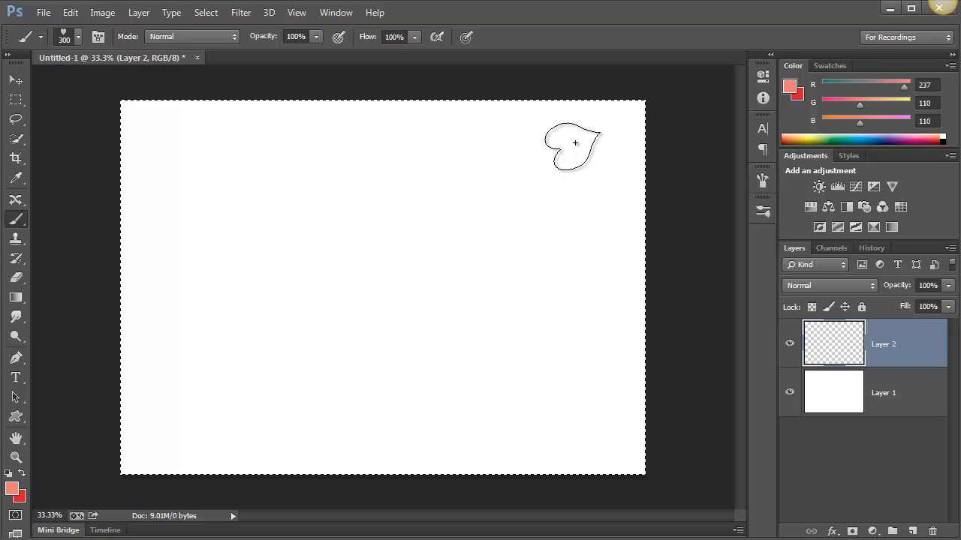
mouse_move(553, 172)
mouse_down()
mouse_move(488, 235)
mouse_move(333, 292)
mouse_move(264, 332)
mouse_move(203, 346)
mouse_move(161, 283)
mouse_move(193, 191)
mouse_move(293, 154)
mouse_move(361, 167)
mouse_move(414, 233)
mouse_move(459, 355)
mouse_move(505, 406)
mouse_move(605, 436)
mouse_move(333, 454)
mouse_up()
drag(204, 457, 173, 420)
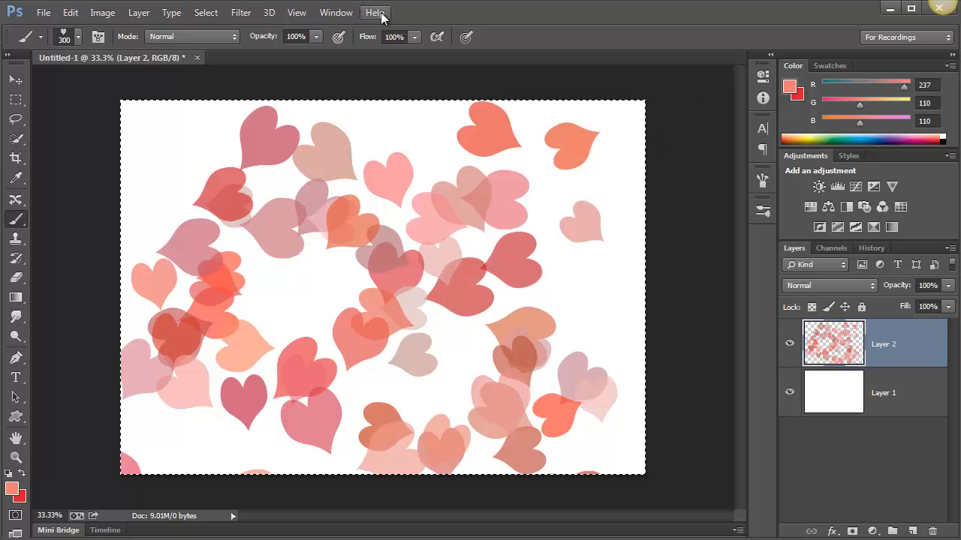
Reopen the brush settings and raise the Color Dynamics Hue Jitter to 46%
click(336, 13)
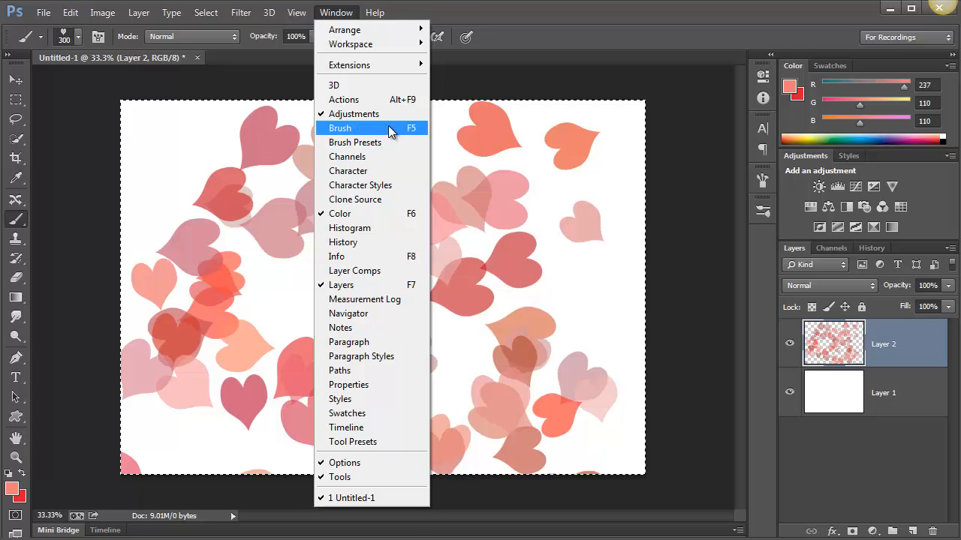
click(390, 131)
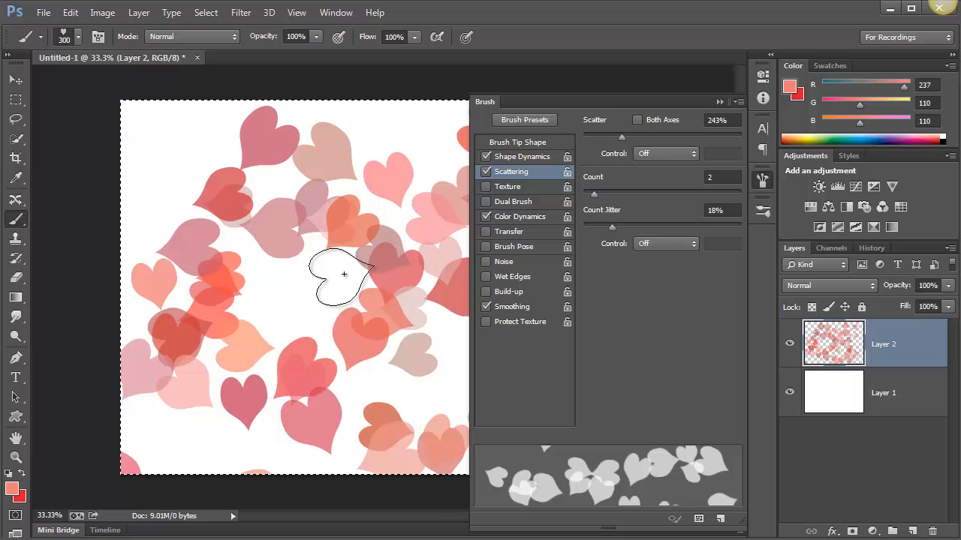
click(525, 216)
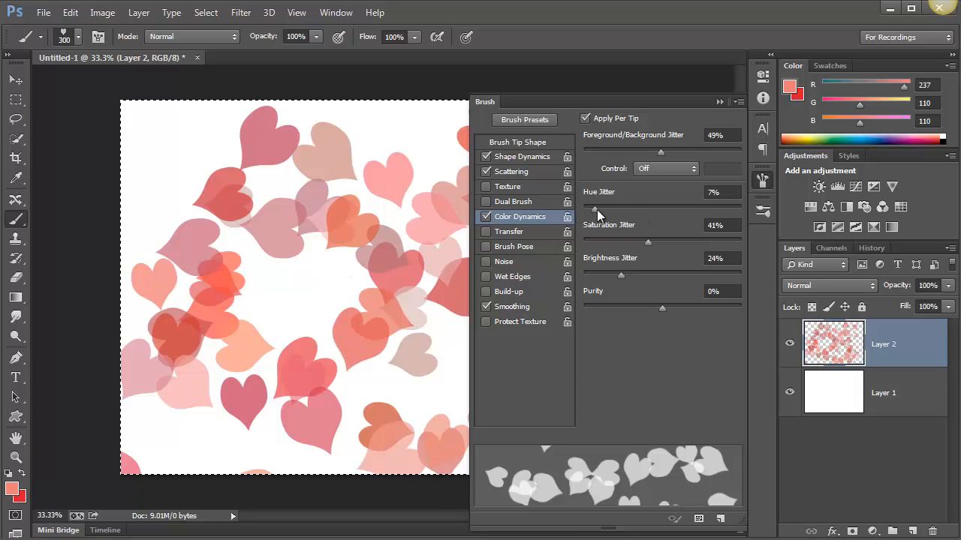
drag(598, 209, 657, 208)
click(718, 101)
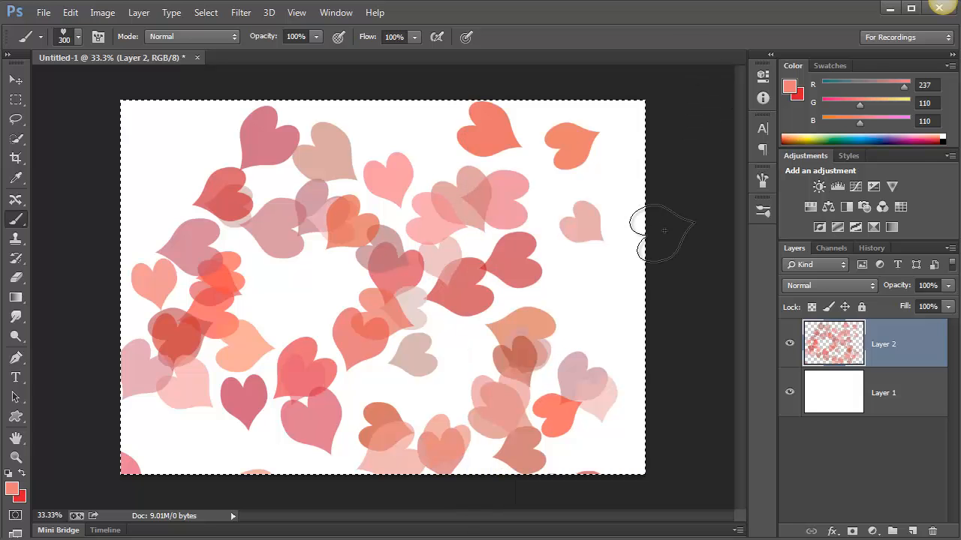
Clear the red hearts from Layer 2 and paint a long test stroke of multicolored hearts across the canvas
key(Delete)
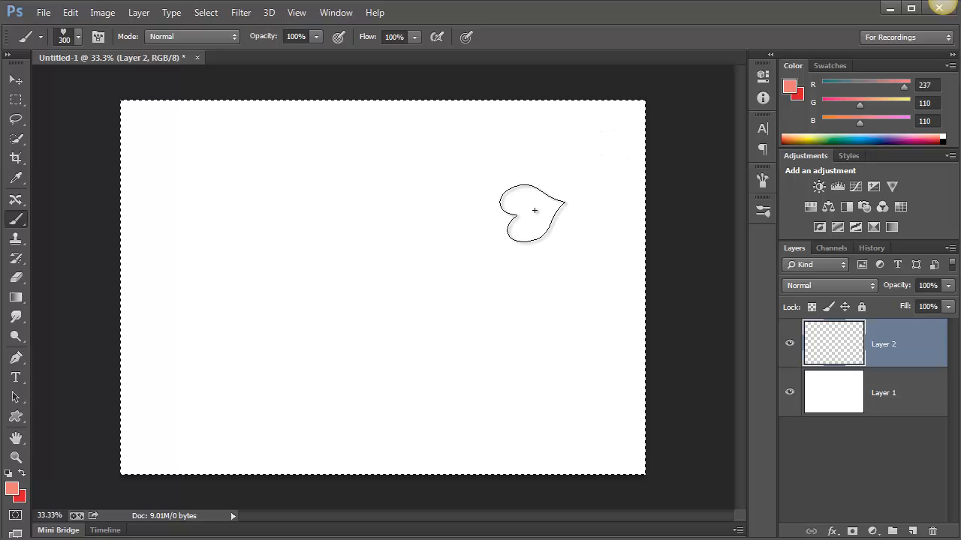
mouse_move(534, 210)
mouse_down()
mouse_move(450, 248)
mouse_move(354, 234)
mouse_move(283, 198)
mouse_move(238, 223)
mouse_move(195, 308)
mouse_move(216, 351)
mouse_move(374, 415)
mouse_move(547, 374)
mouse_move(512, 212)
mouse_move(399, 160)
mouse_move(256, 176)
mouse_move(245, 315)
mouse_move(373, 380)
mouse_move(563, 361)
mouse_move(644, 322)
mouse_up()
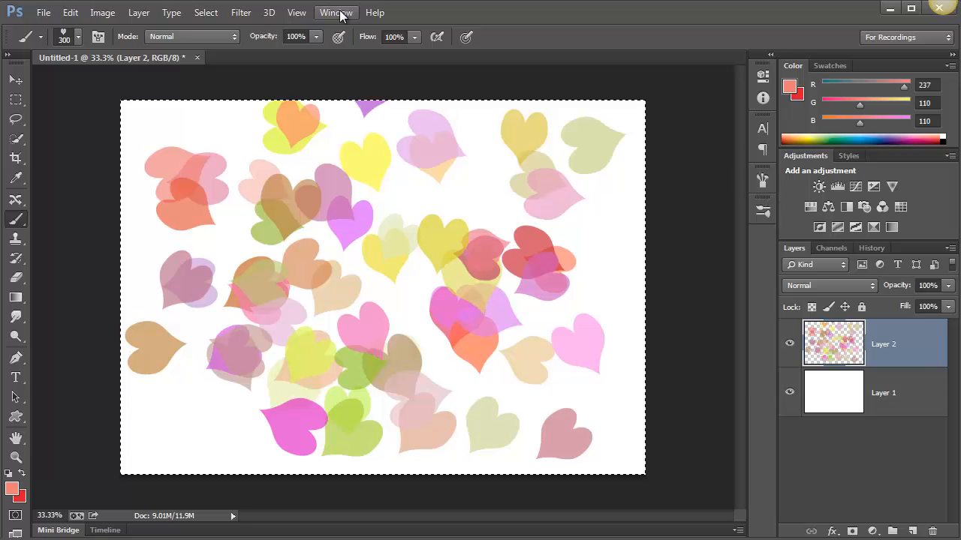
Undock and close the Brush panel, then reopen it and dock it below Brush Presets
drag(763, 180, 488, 179)
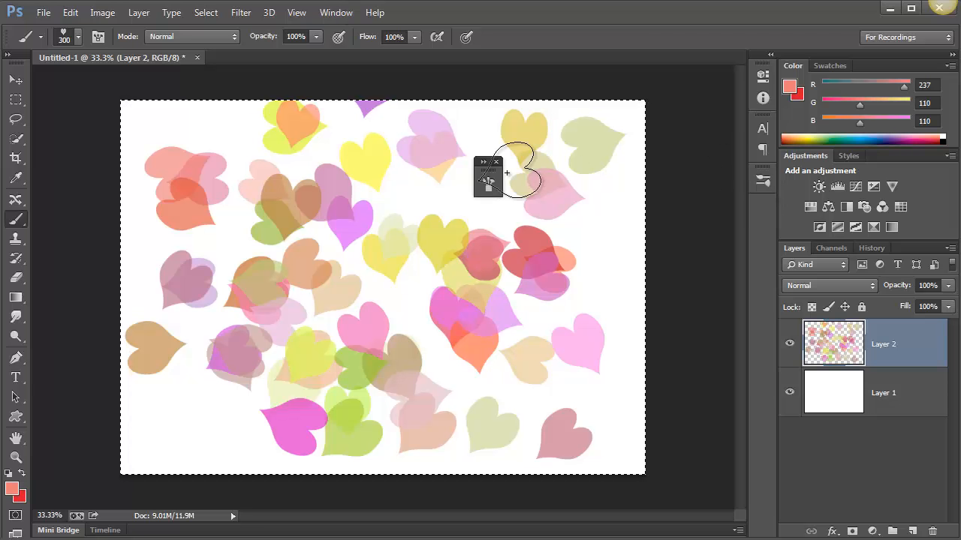
click(496, 162)
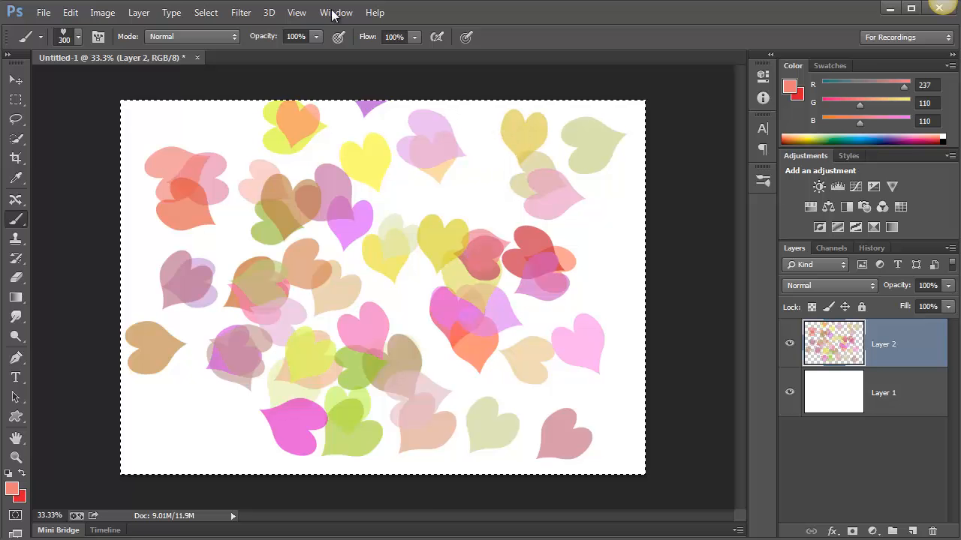
click(335, 13)
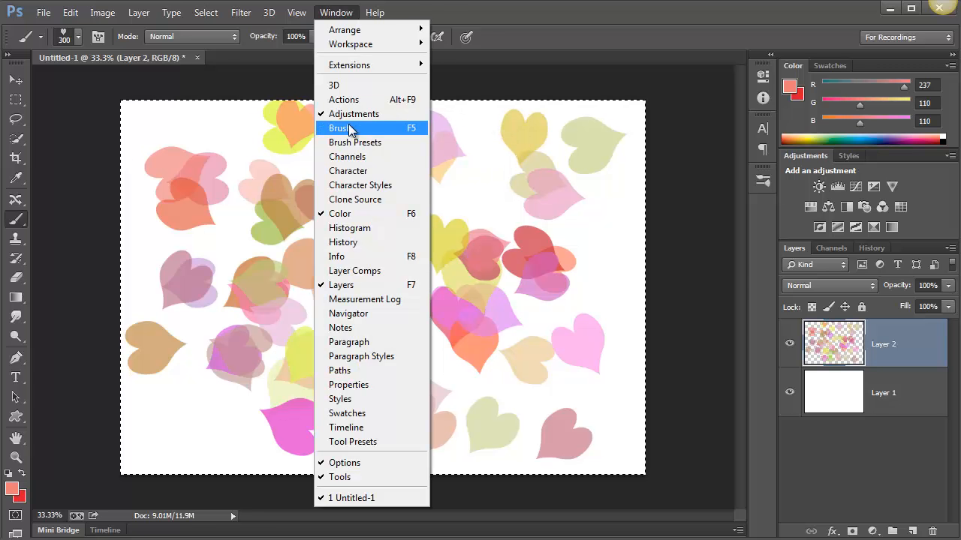
click(349, 129)
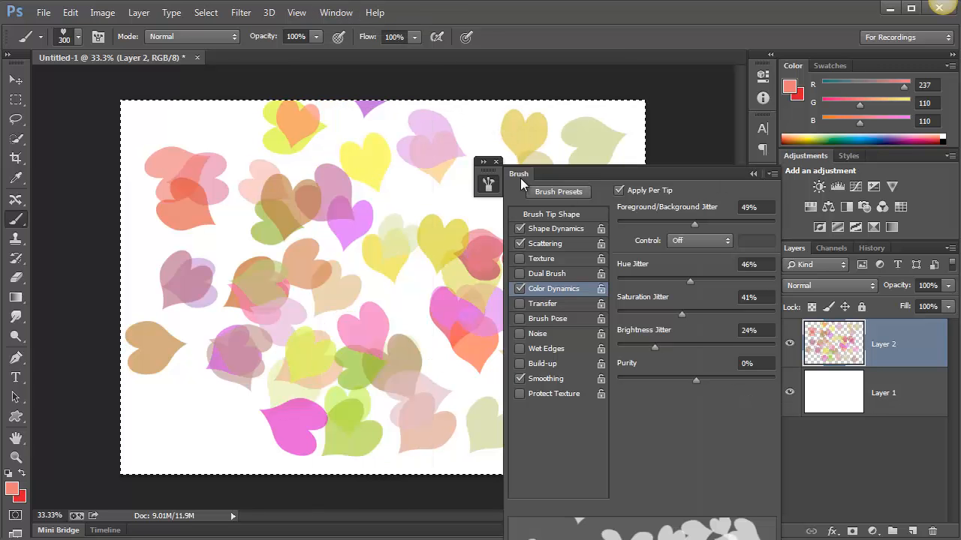
mouse_move(521, 178)
mouse_down()
mouse_move(772, 204)
mouse_move(765, 177)
mouse_up()
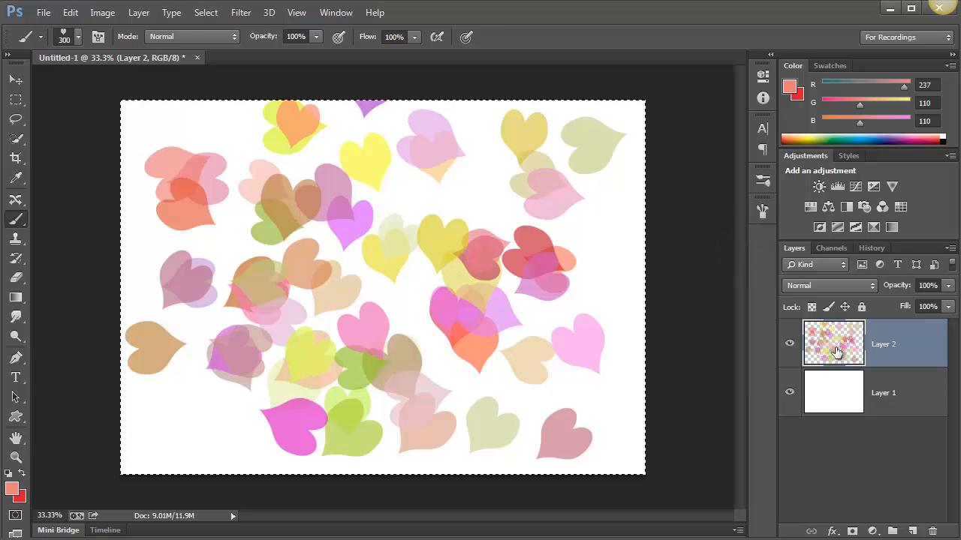
Clear Layer 2 and set Hue Jitter to 11%, Saturation Jitter to 70%, Brightness Jitter to 36% and Purity to -50%
key(Delete)
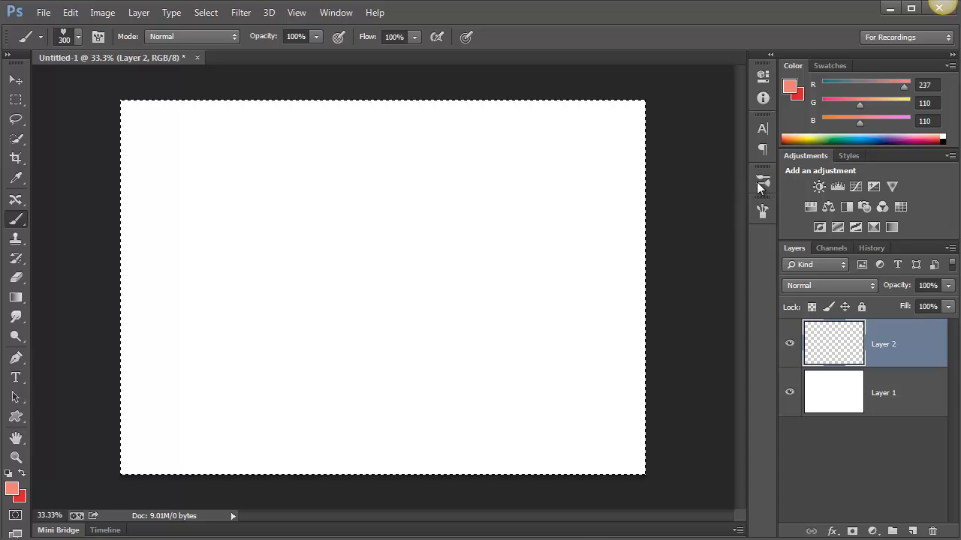
click(761, 182)
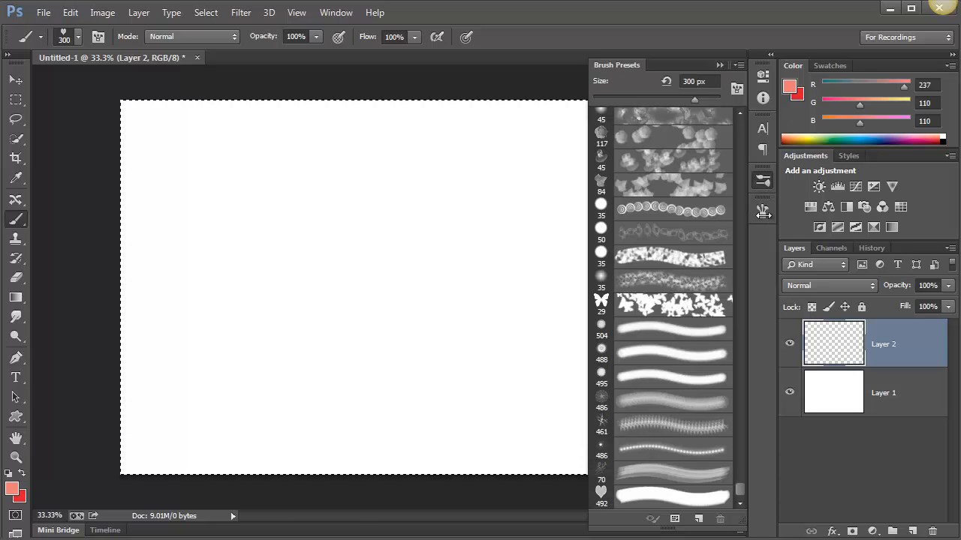
click(763, 214)
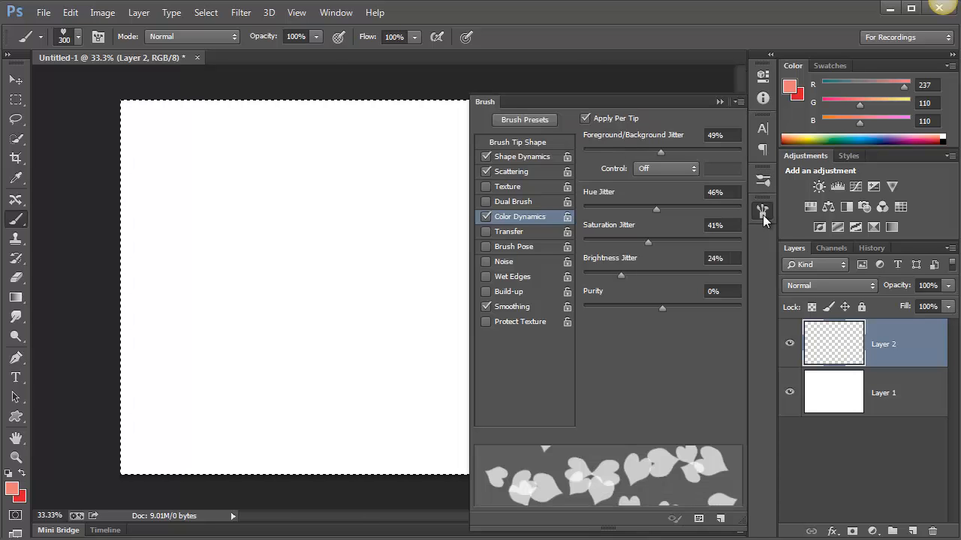
click(610, 208)
click(640, 271)
drag(658, 309, 622, 314)
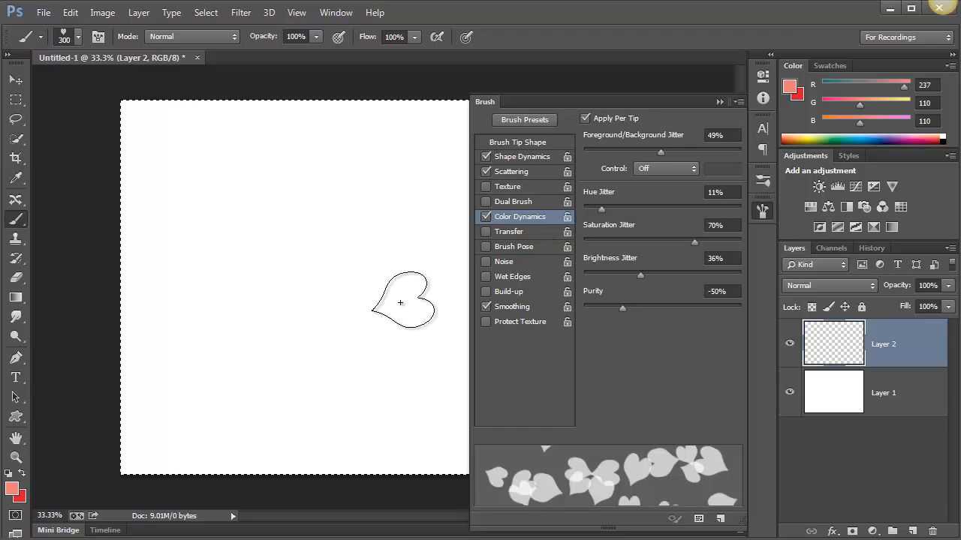
Collapse the brush settings and paint test strokes of muted scattered hearts across the canvas
click(721, 102)
drag(557, 182, 470, 259)
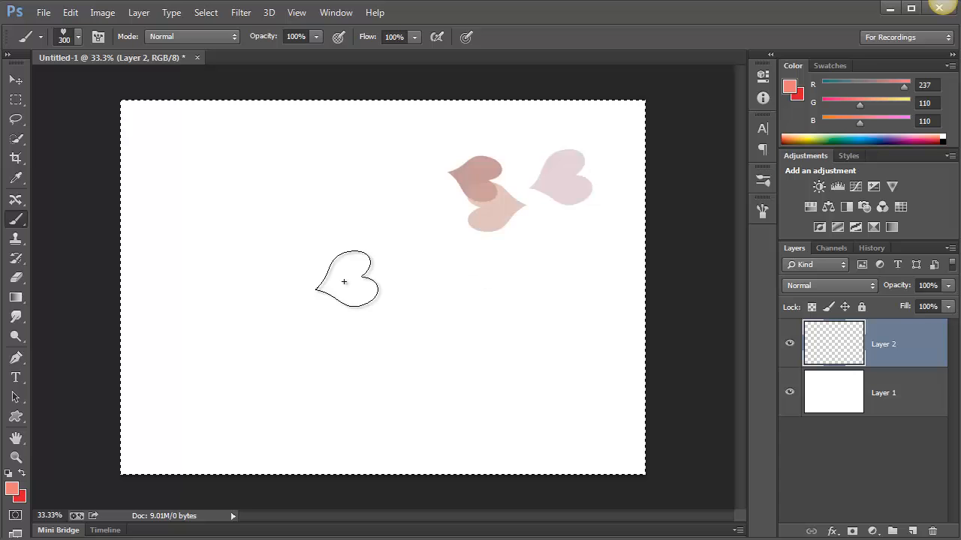
mouse_move(344, 281)
mouse_down()
mouse_move(236, 269)
mouse_move(197, 297)
mouse_move(212, 385)
mouse_move(477, 399)
mouse_move(572, 312)
mouse_move(461, 196)
mouse_move(313, 172)
mouse_move(242, 190)
mouse_move(240, 217)
mouse_move(554, 300)
mouse_up()
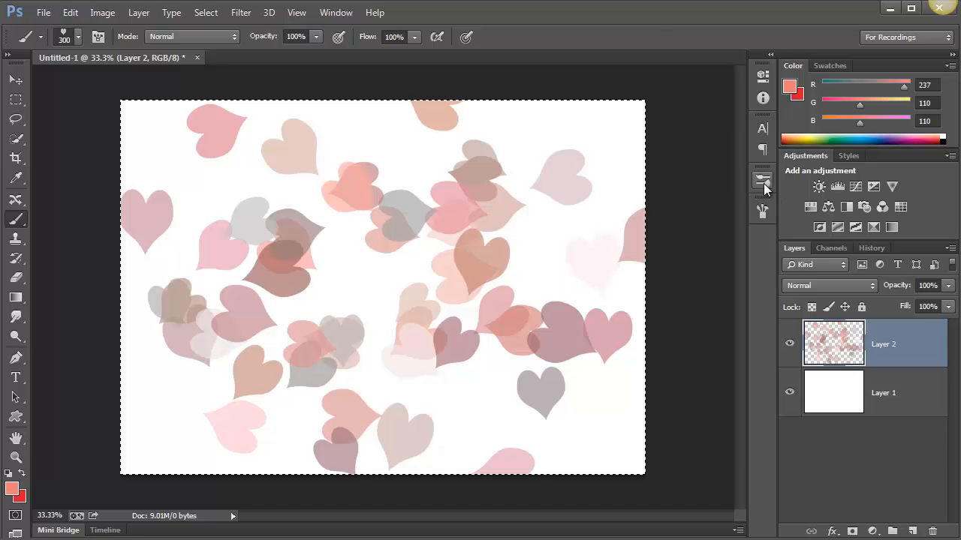
Set the Color Dynamics Purity to +15% and paint a test stroke over the muted hearts
click(762, 212)
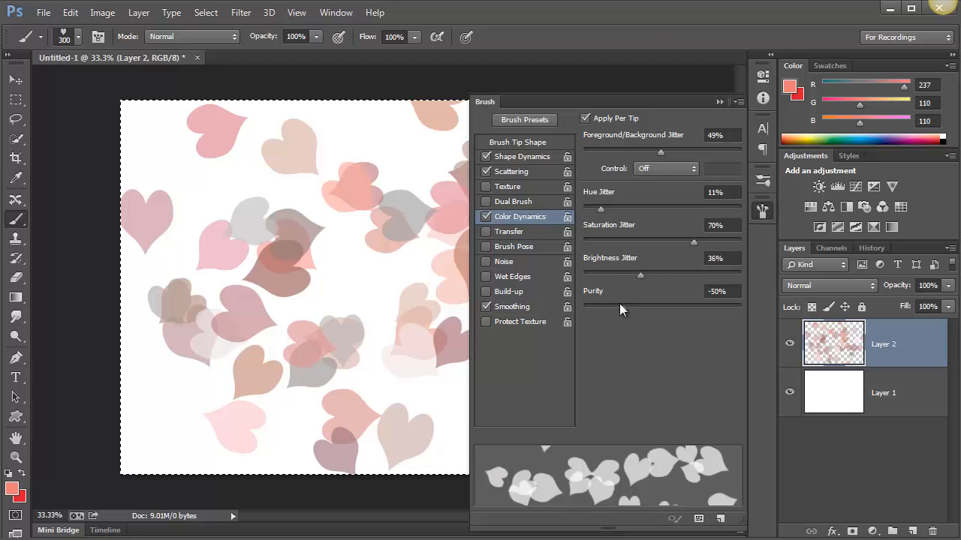
drag(645, 311, 674, 308)
mouse_move(403, 175)
mouse_down()
mouse_move(317, 263)
mouse_move(223, 308)
mouse_move(192, 352)
mouse_move(214, 343)
mouse_up()
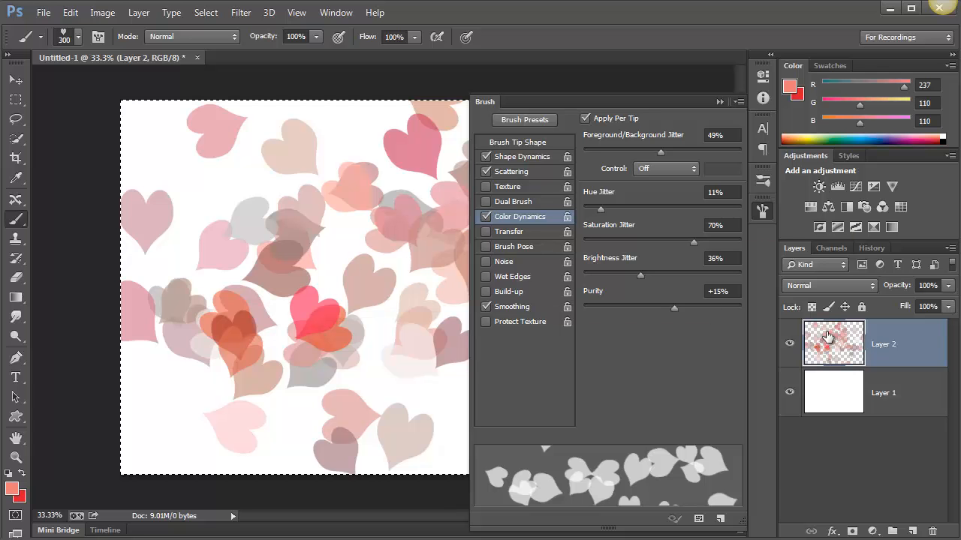
Clear the test hearts from Layer 2 and fill the canvas with a new stroke of scattered hearts
key(Delete)
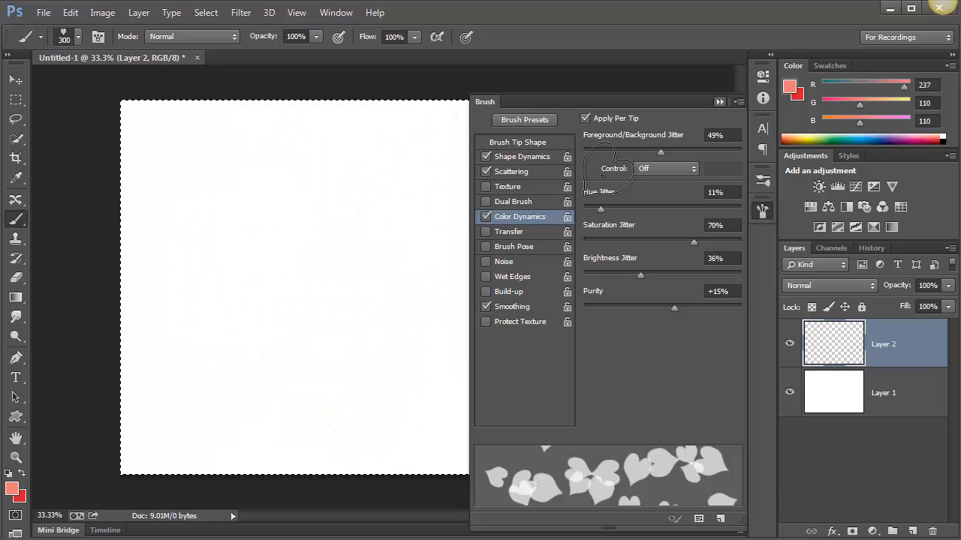
key(F5)
mouse_move(583, 155)
mouse_down()
mouse_move(512, 210)
mouse_move(206, 198)
mouse_move(175, 333)
mouse_move(558, 338)
mouse_move(611, 262)
mouse_move(386, 146)
mouse_move(268, 253)
mouse_move(504, 408)
mouse_move(633, 450)
mouse_move(316, 139)
mouse_up()
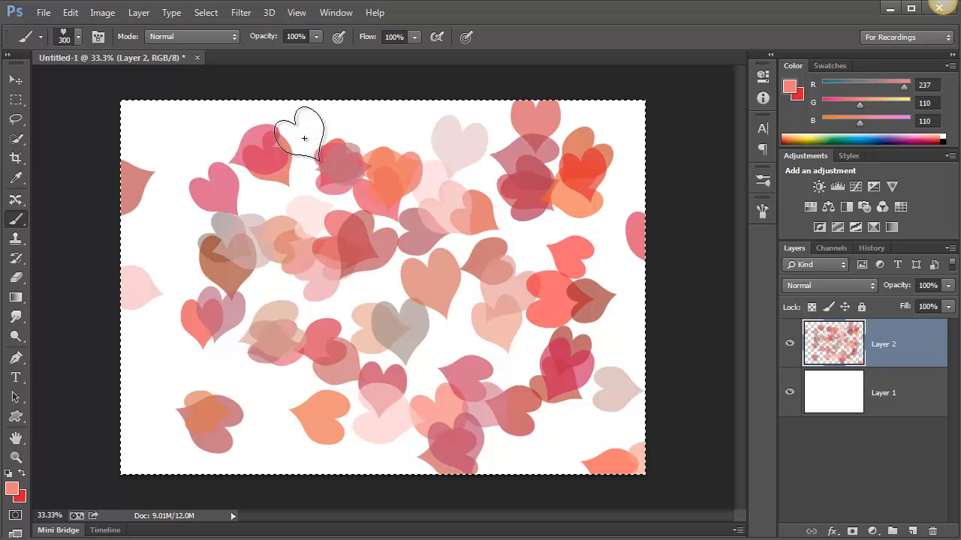
Review the brush's Shape Dynamics settings and the control options available for Size Jitter
click(762, 212)
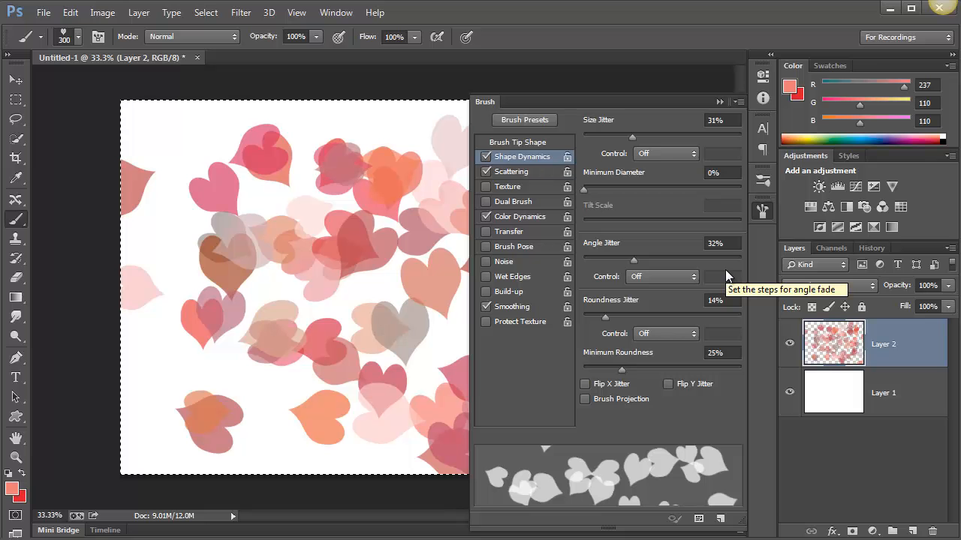
click(665, 153)
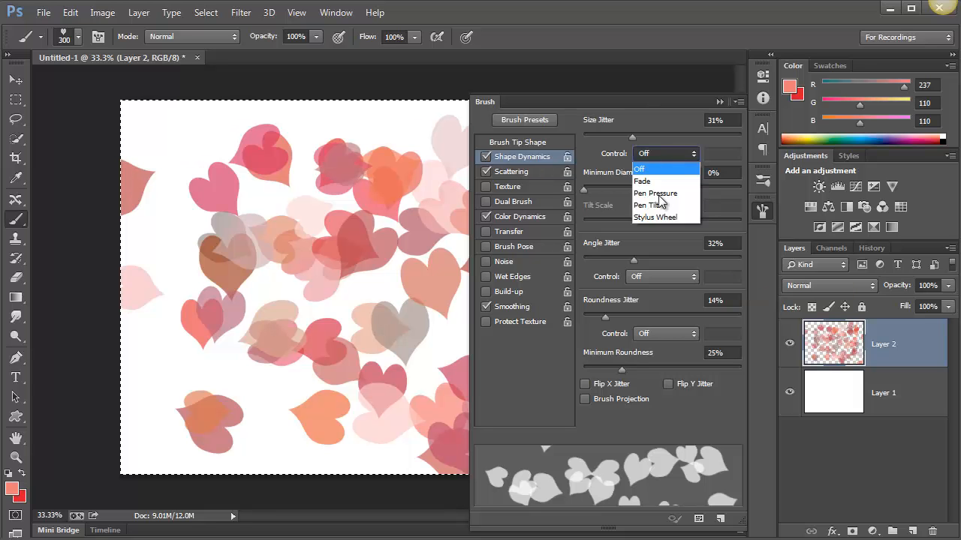
click(693, 139)
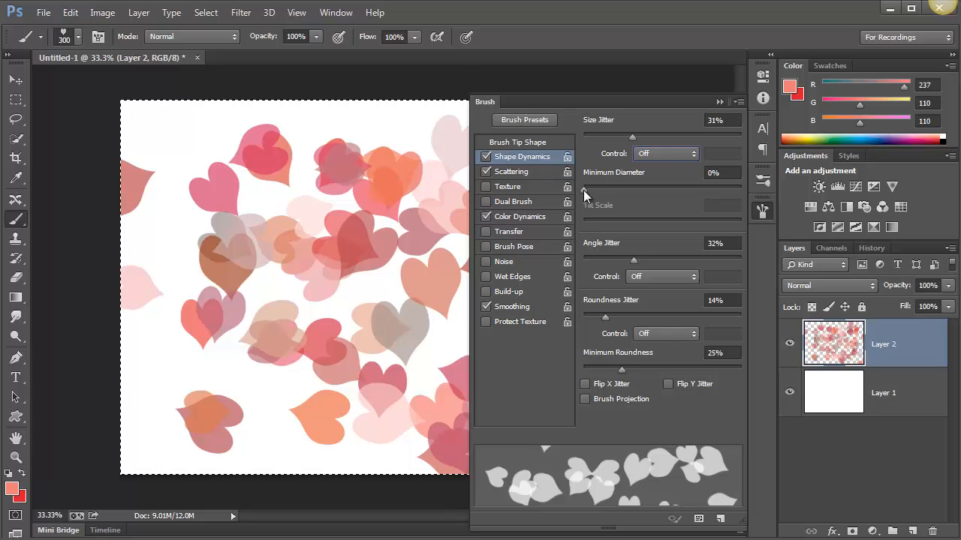
Set the brush's Minimum Diameter to 30% and Minimum Roundness to 57% in Shape Dynamics, and collapse the brush settings
mouse_move(583, 190)
mouse_down()
mouse_move(654, 194)
mouse_move(635, 197)
mouse_up()
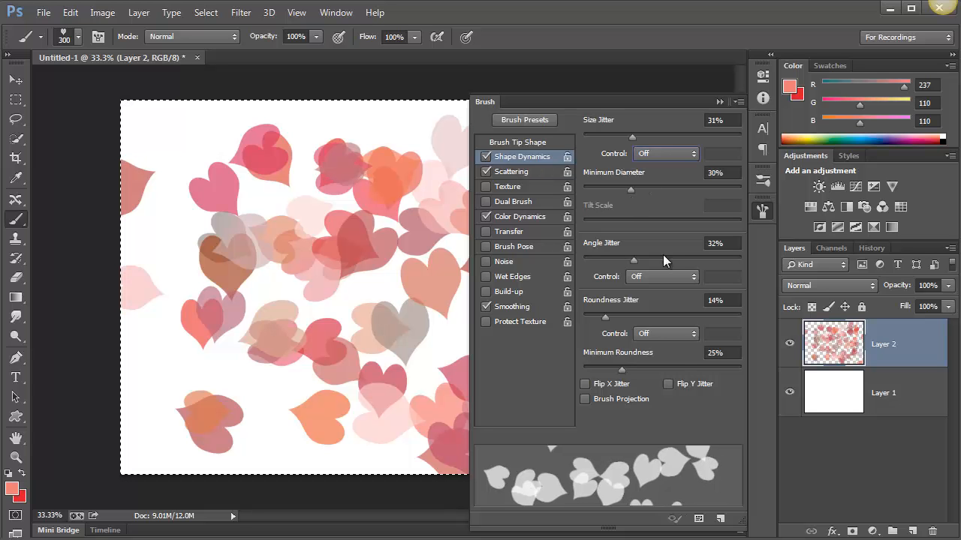
click(672, 368)
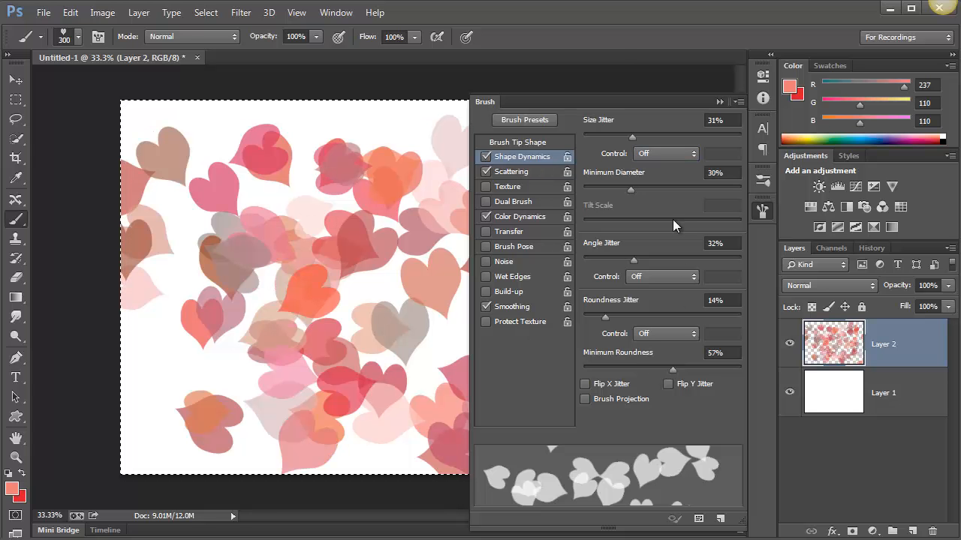
click(719, 102)
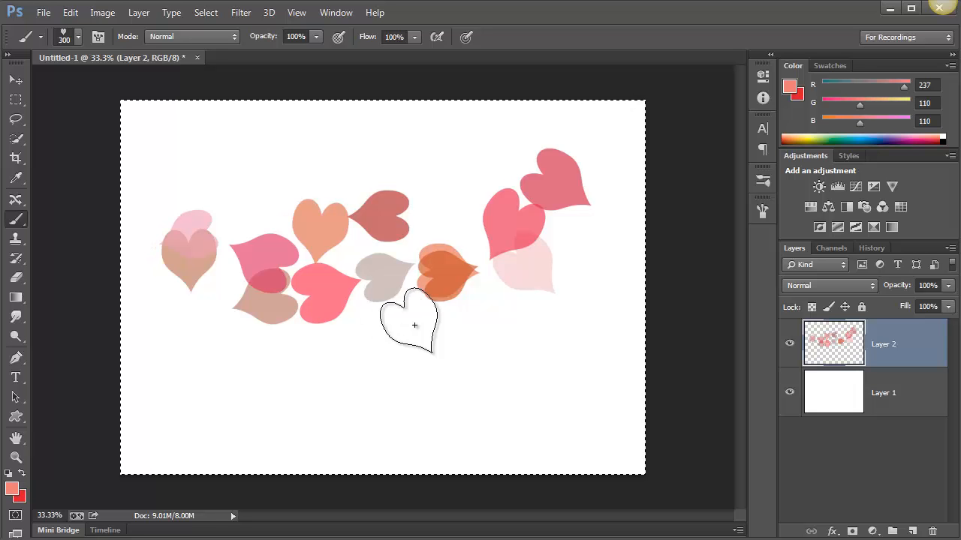
Reduce the brush size to 150 and paint strokes of small scattered hearts across the upper, middle and lower canvas
key(bracketleft)
key(bracketleft)
key(bracketleft)
drag(526, 364, 285, 207)
drag(306, 129, 454, 143)
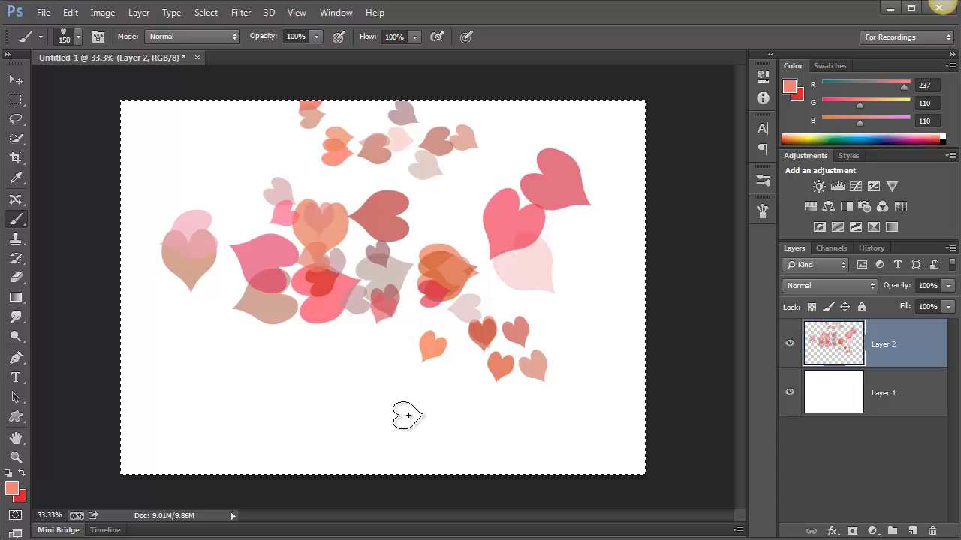
drag(207, 369, 455, 420)
Enlarge the brush to 700 and stamp single large hearts around the edges and centre of the canvas
key(bracketright)
key(bracketright)
key(bracketright)
key(bracketright)
key(bracketright)
key(bracketright)
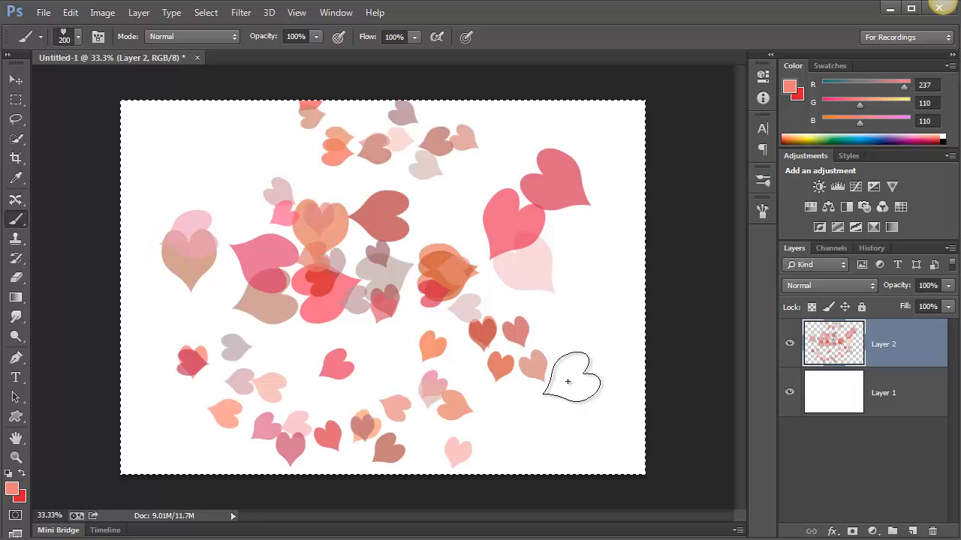
click(577, 373)
click(193, 182)
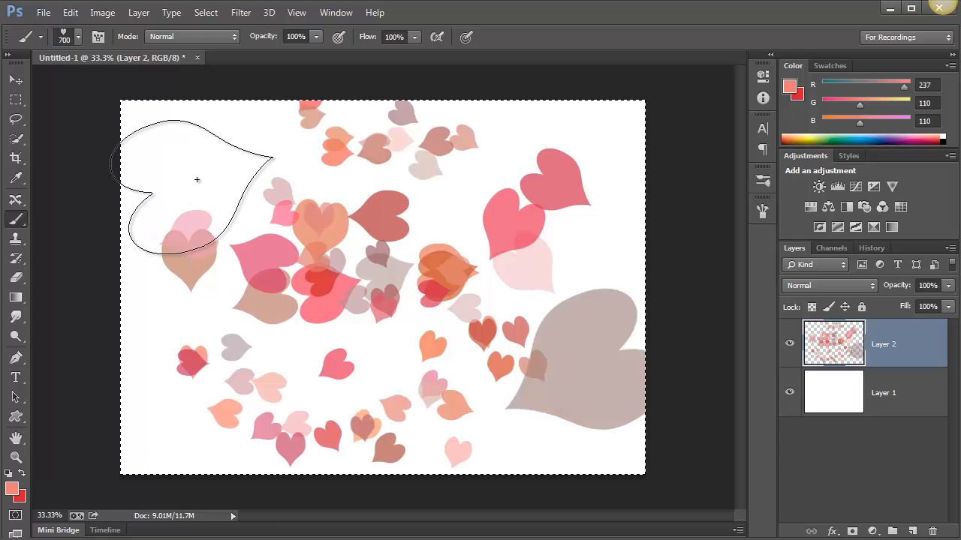
key(bracketright)
click(300, 398)
click(587, 156)
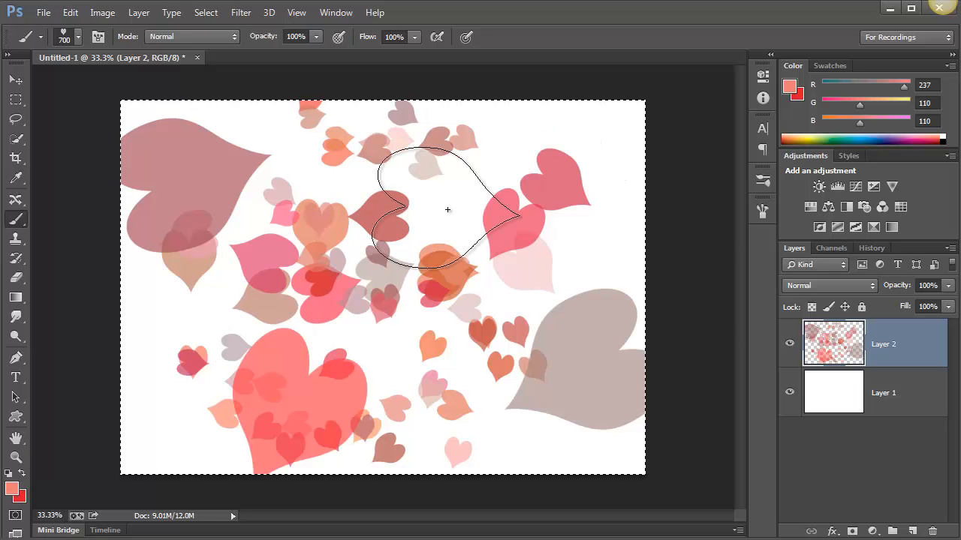
click(434, 197)
click(461, 417)
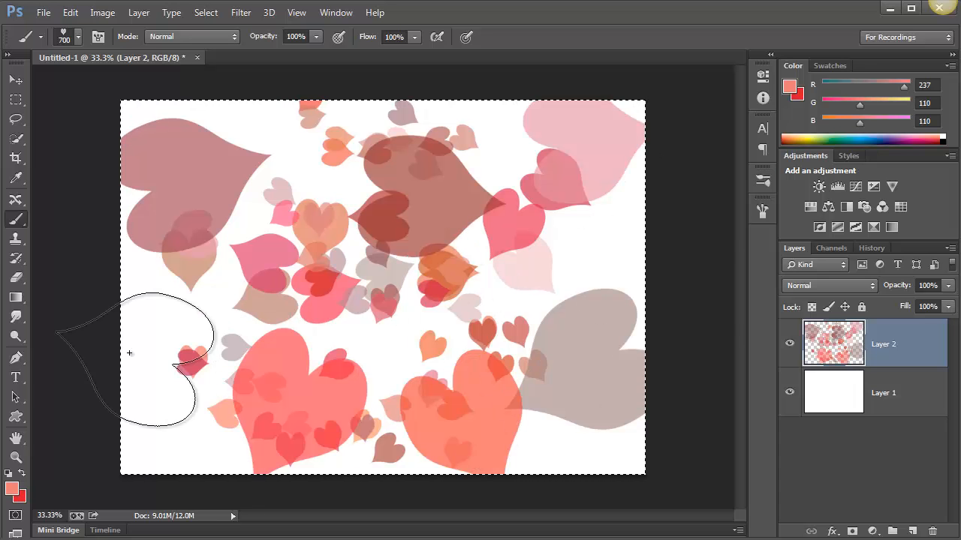
click(162, 359)
click(347, 306)
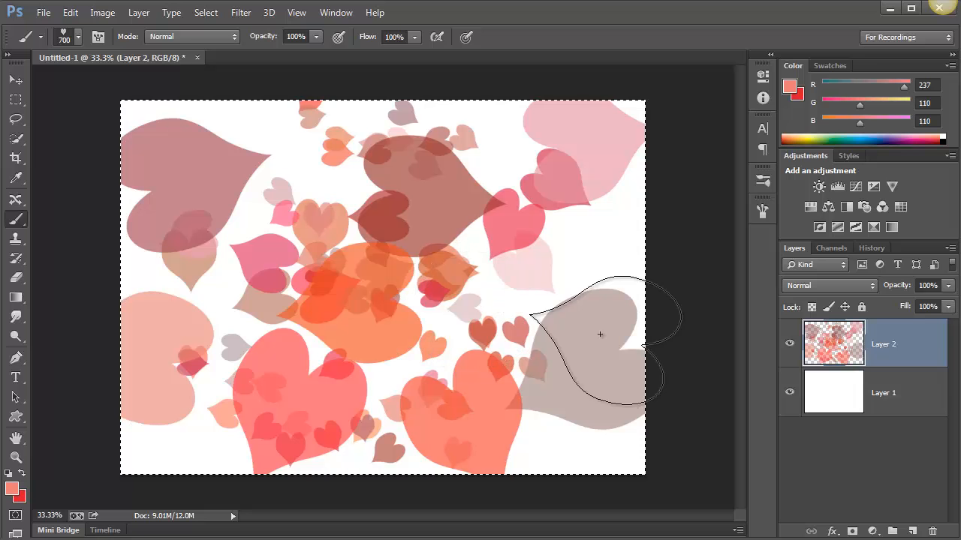
Reduce the brush size to 300 and add medium hearts over and between the large ones across the canvas
key(bracketleft)
key(bracketleft)
key(bracketleft)
key(bracketleft)
click(536, 257)
click(531, 329)
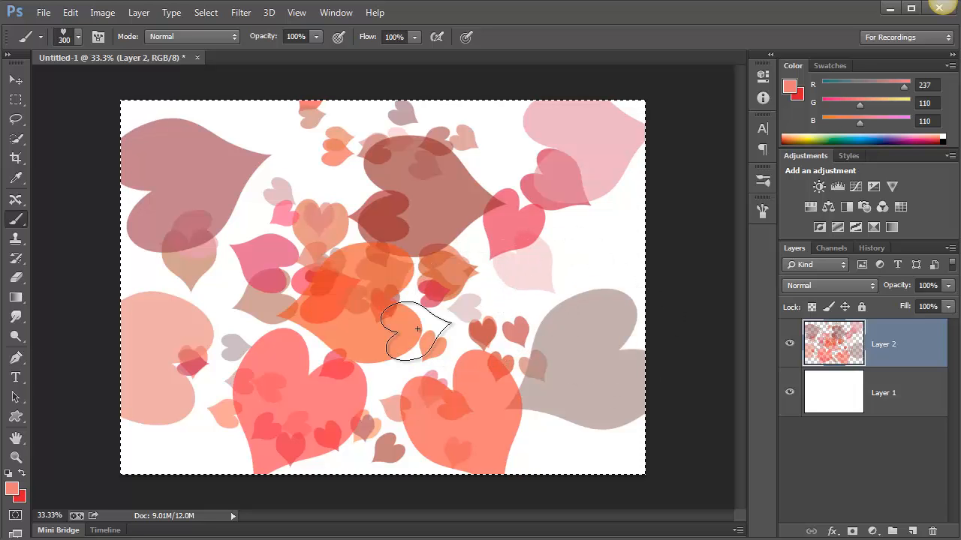
click(302, 180)
drag(201, 437, 114, 445)
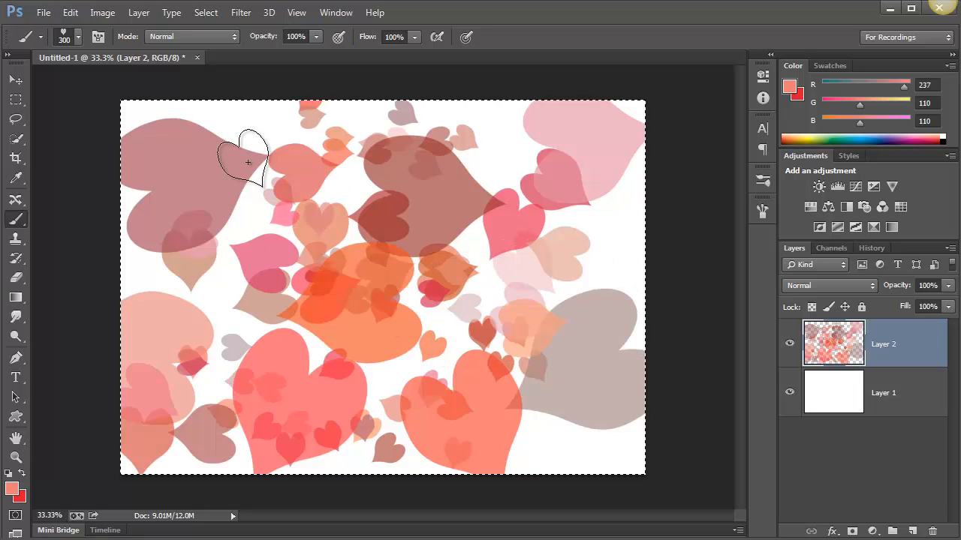
drag(216, 132, 121, 156)
click(604, 153)
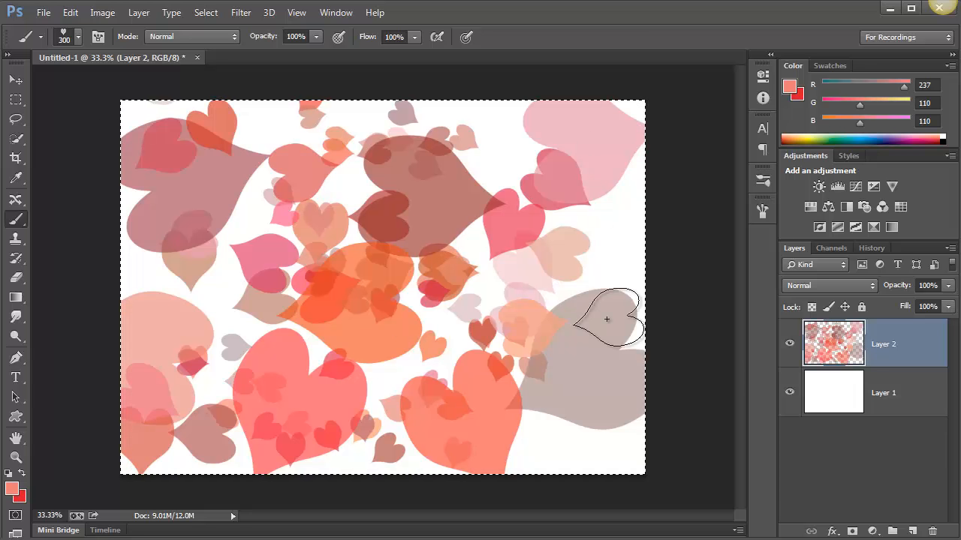
click(609, 320)
click(595, 386)
click(664, 385)
click(568, 444)
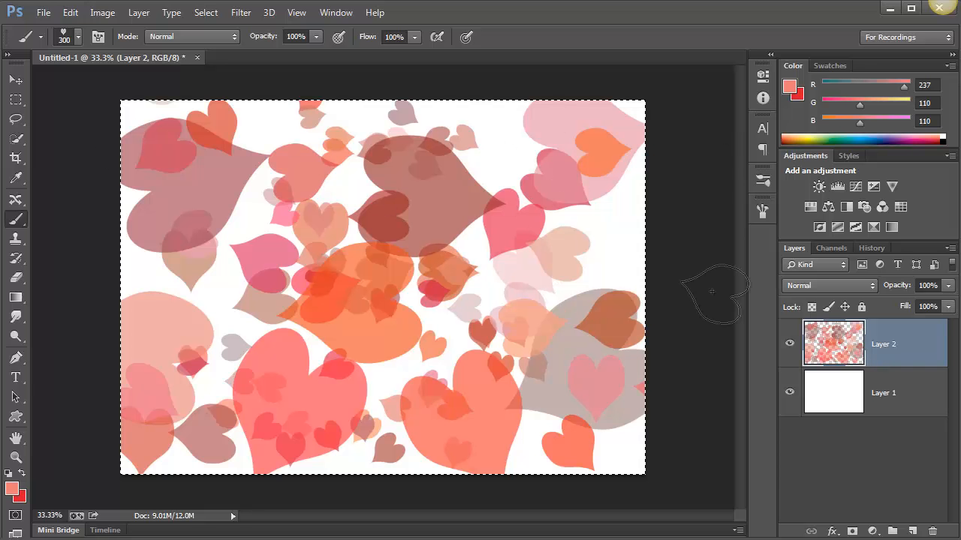
Set Roundness Jitter to 0% and Angle Jitter to 66% in Shape Dynamics, and paint a test stroke over the hearts
click(762, 213)
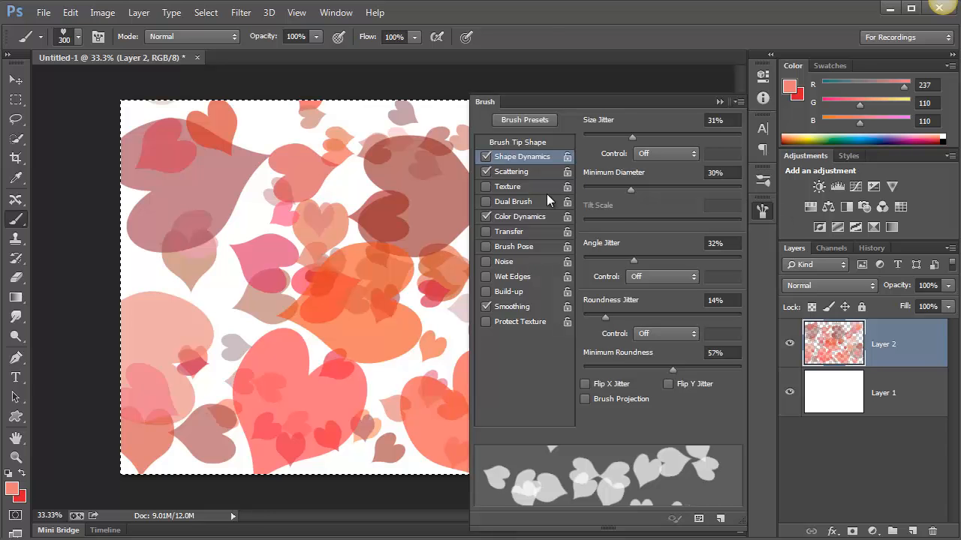
click(521, 172)
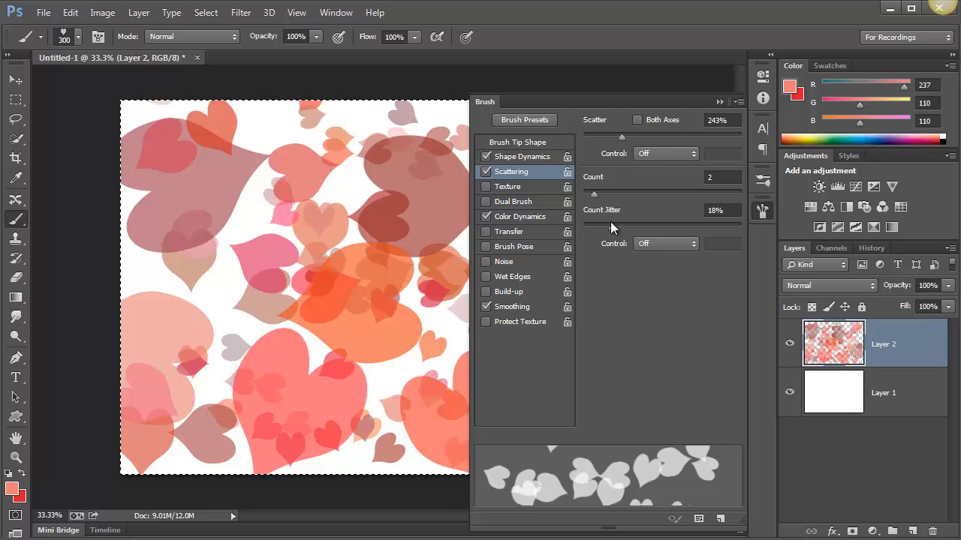
click(524, 158)
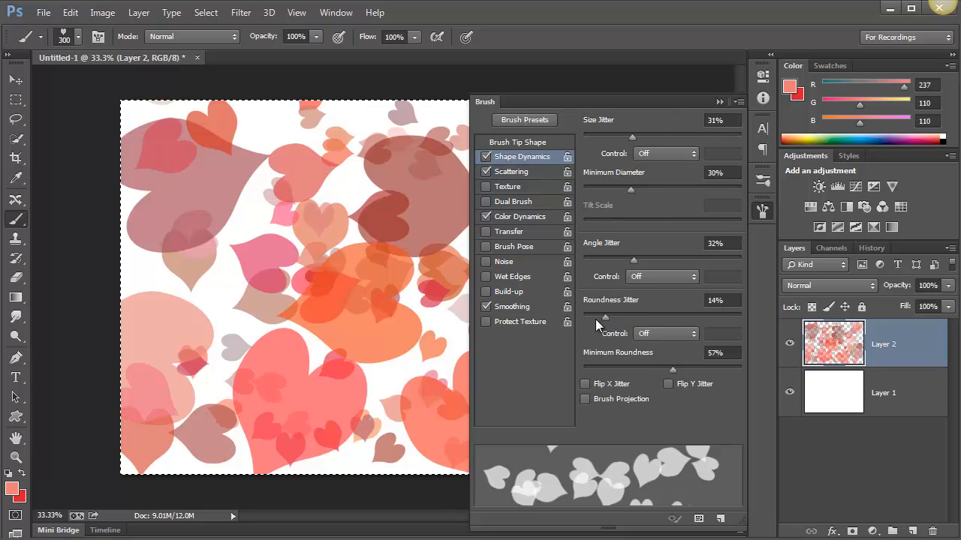
drag(605, 316, 583, 316)
mouse_move(630, 259)
mouse_down()
mouse_move(584, 267)
mouse_move(661, 273)
mouse_move(699, 296)
mouse_move(726, 281)
mouse_move(686, 277)
mouse_up()
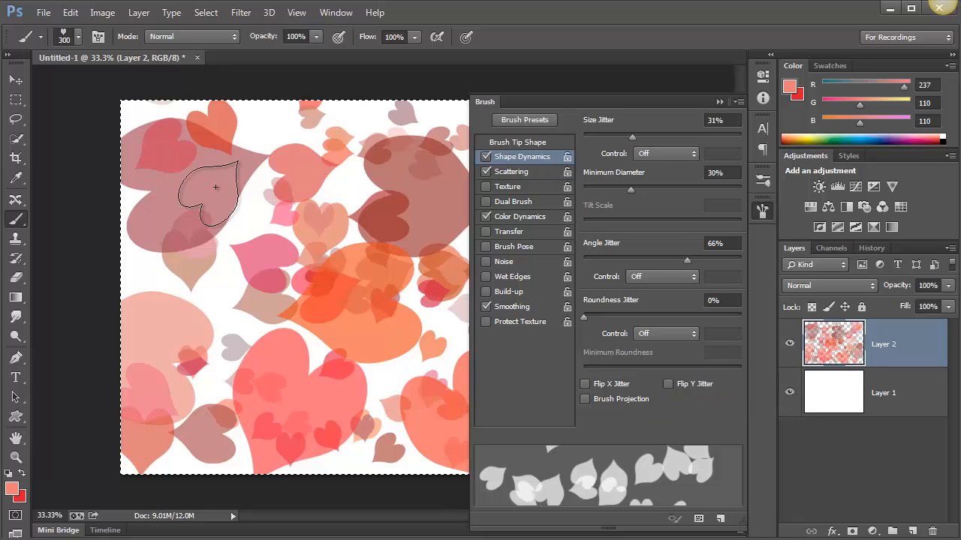
drag(215, 178, 378, 323)
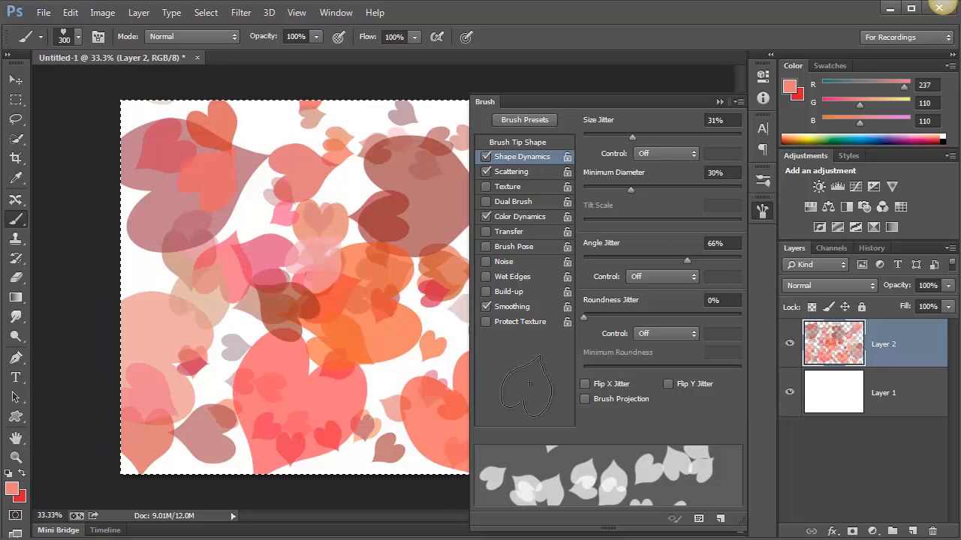
click(719, 102)
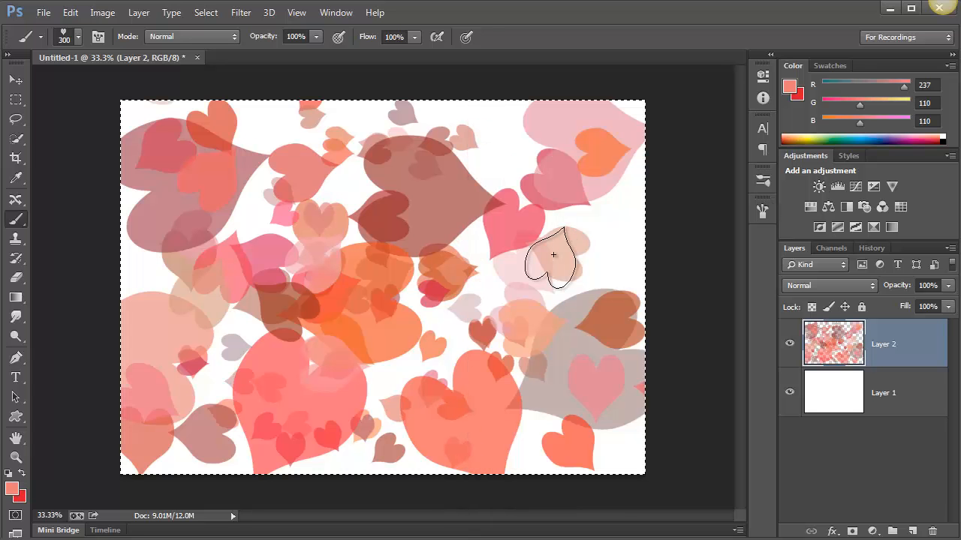
Clear the test hearts from Layer 2 and cover the canvas with new strokes of scattered hearts at size 300
key(Delete)
drag(515, 175, 473, 268)
mouse_move(228, 232)
mouse_down()
mouse_move(318, 139)
mouse_move(283, 343)
mouse_move(557, 155)
mouse_move(280, 120)
mouse_move(150, 337)
mouse_move(262, 450)
mouse_move(536, 232)
mouse_move(110, 94)
mouse_up()
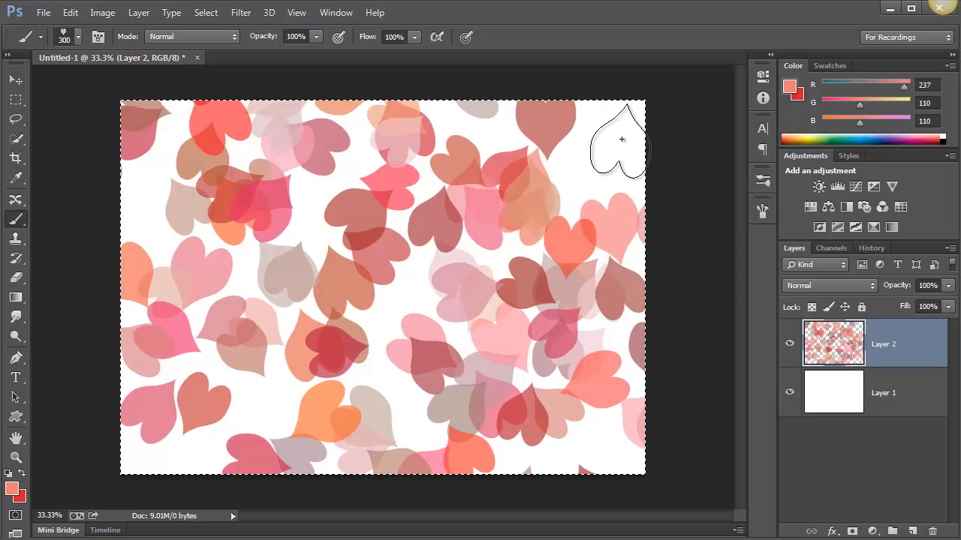
Fill the remaining white gaps in the pattern with individually stamped hearts
click(578, 176)
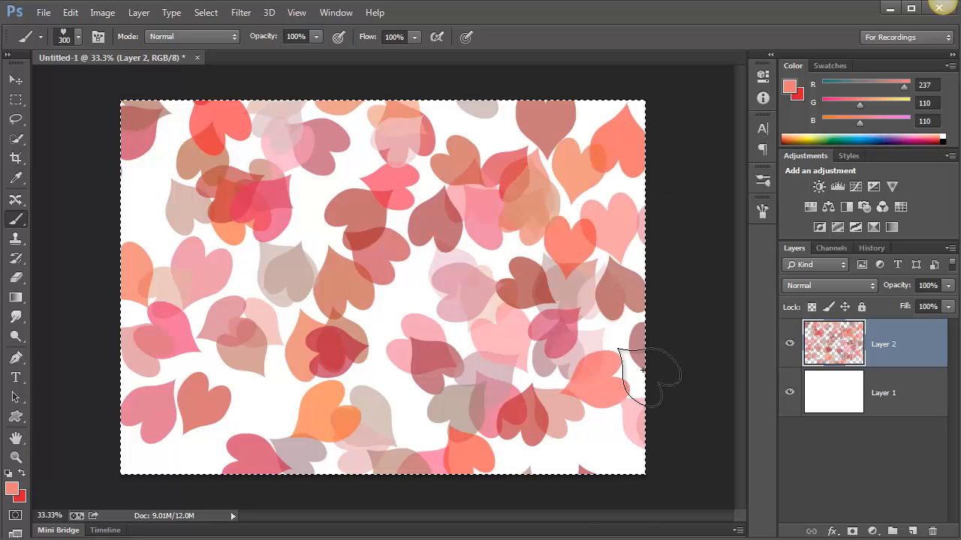
click(176, 477)
click(276, 396)
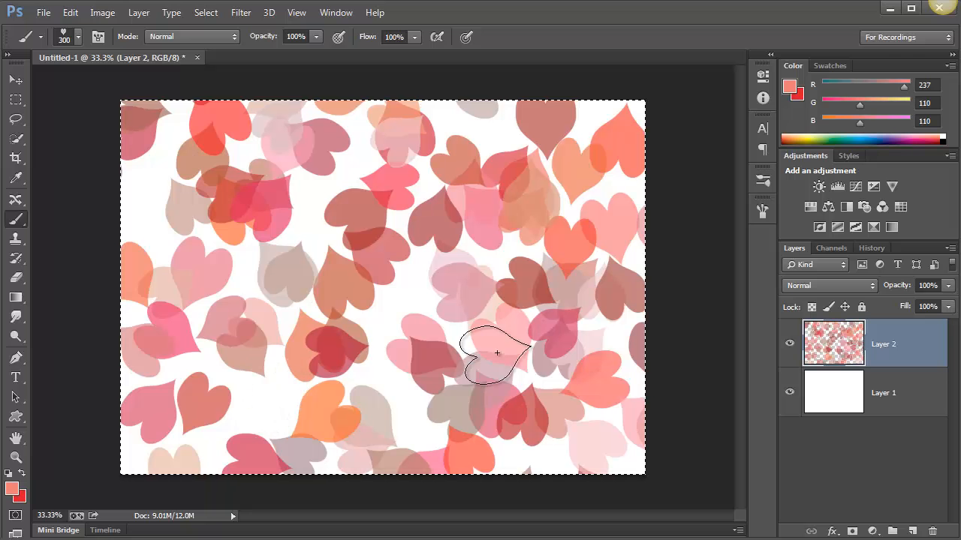
click(137, 202)
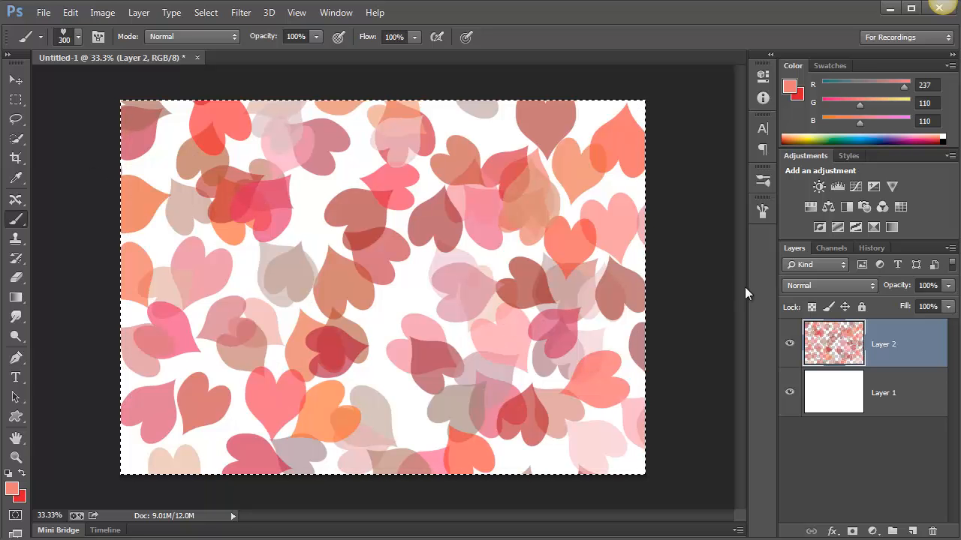
click(404, 291)
click(412, 403)
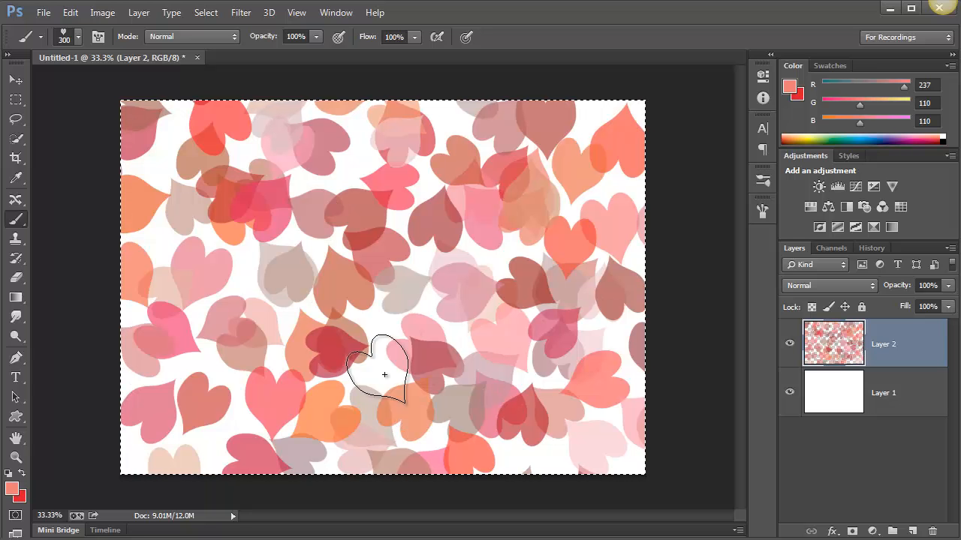
click(381, 371)
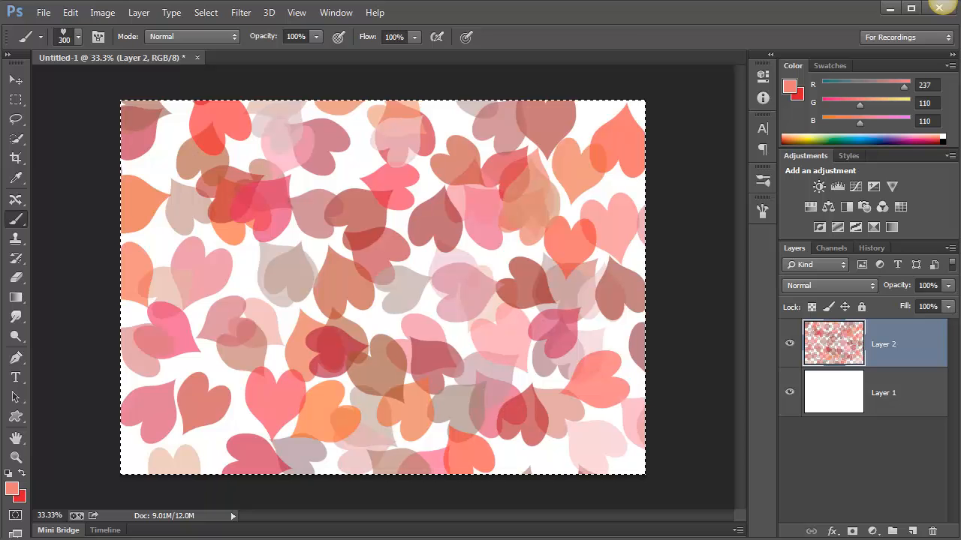
Activate the Custom Shape Tool and set its fill to the recently used red
key(h)
click(23, 420)
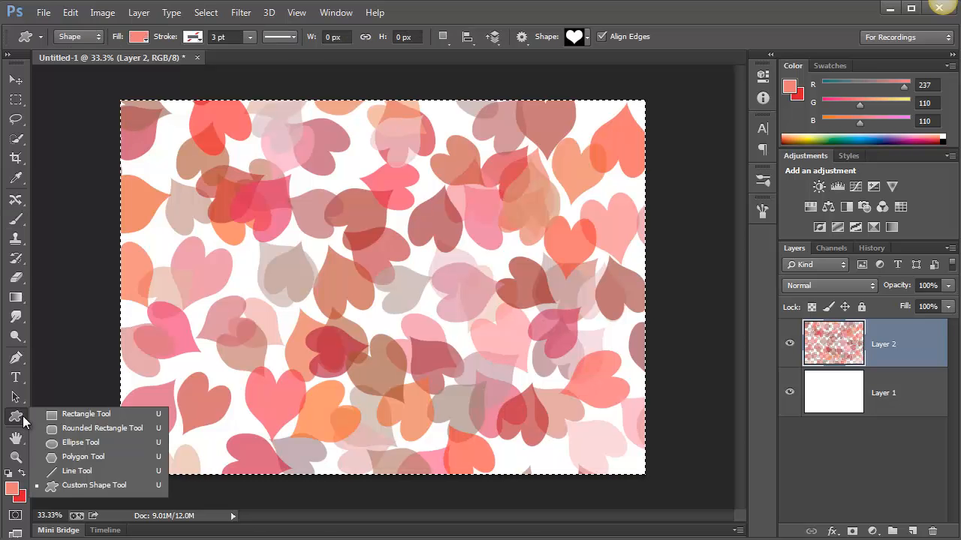
click(67, 485)
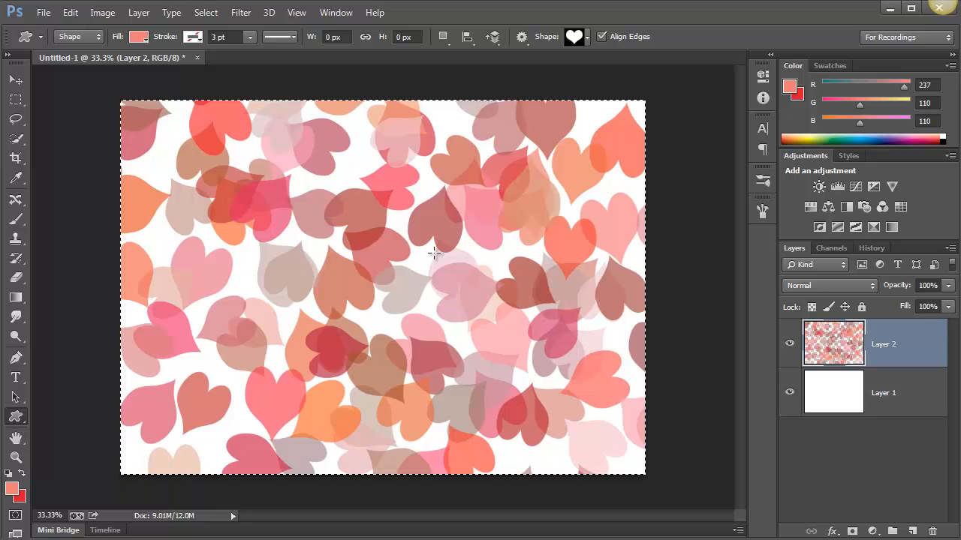
click(140, 37)
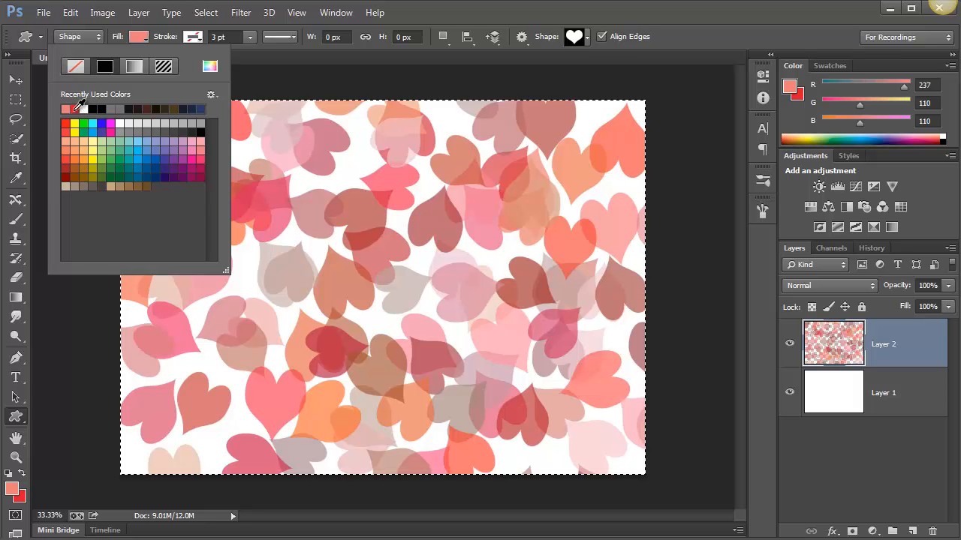
click(75, 108)
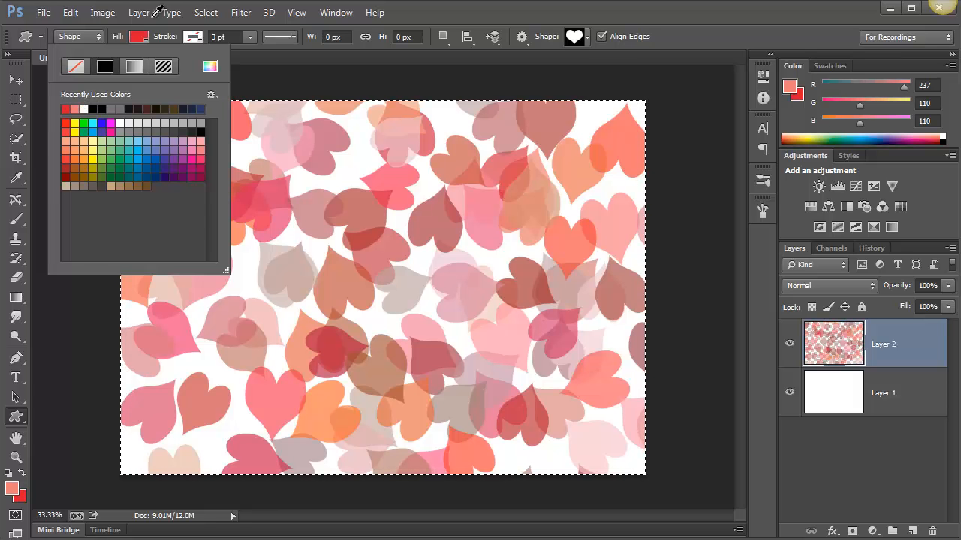
click(368, 127)
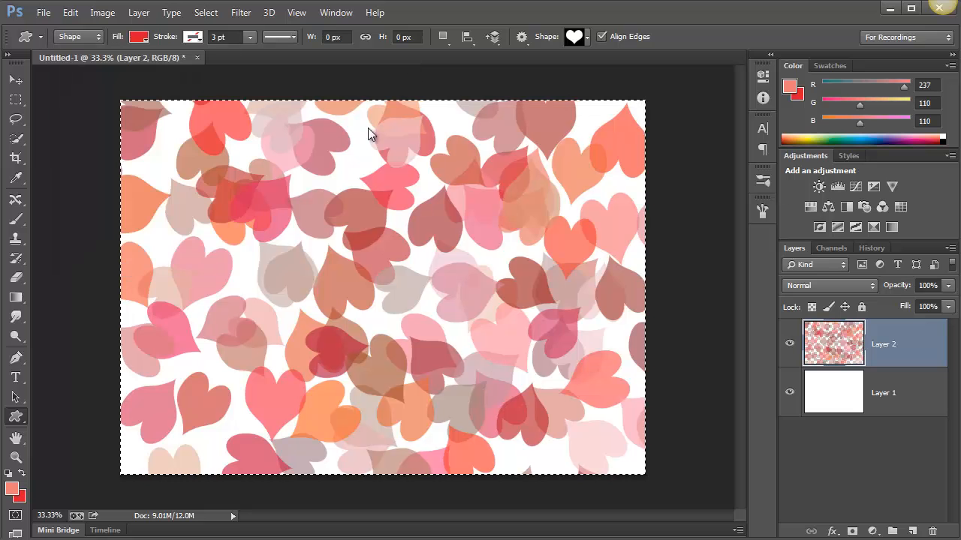
click(367, 128)
click(478, 322)
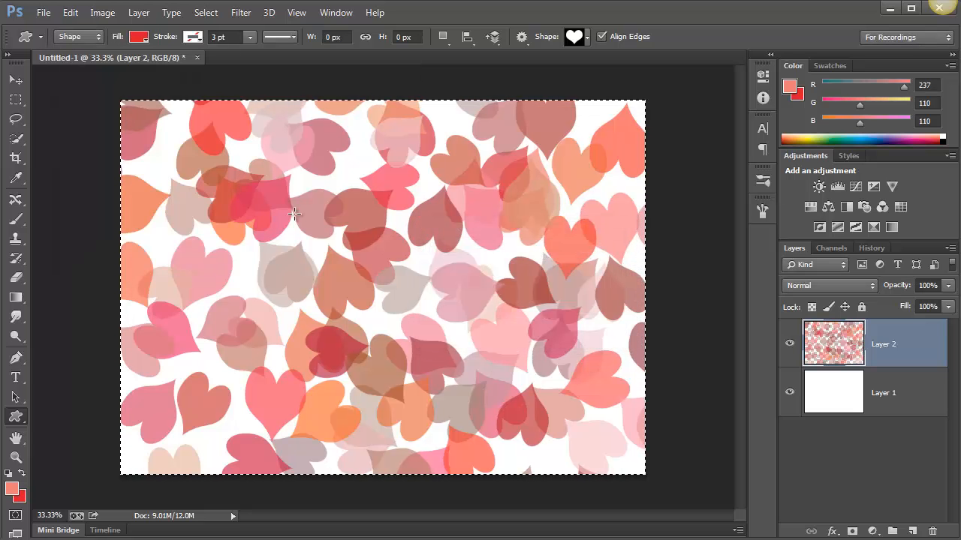
Draw a heart shape about 1143 × 1344 px over the left half of the canvas and load its outline as a selection
drag(177, 154, 436, 444)
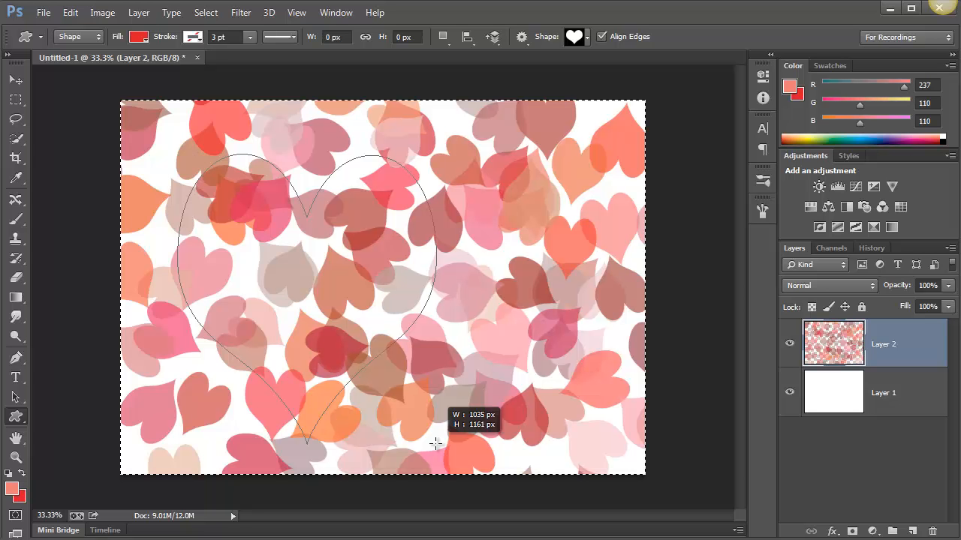
drag(436, 444, 481, 462)
key(space)
mouse_move(577, 454)
mouse_down()
mouse_move(623, 426)
mouse_move(400, 415)
mouse_move(426, 460)
mouse_up()
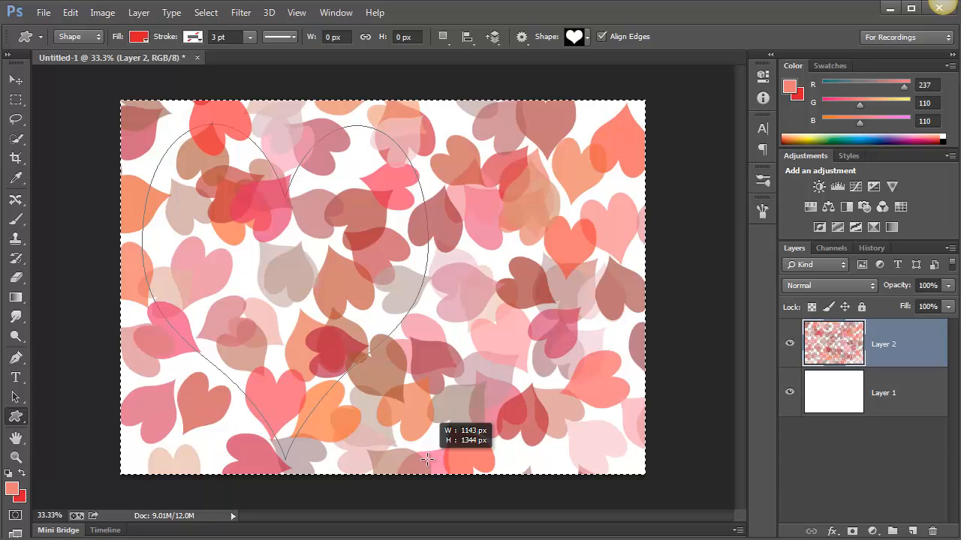
drag(427, 459, 427, 460)
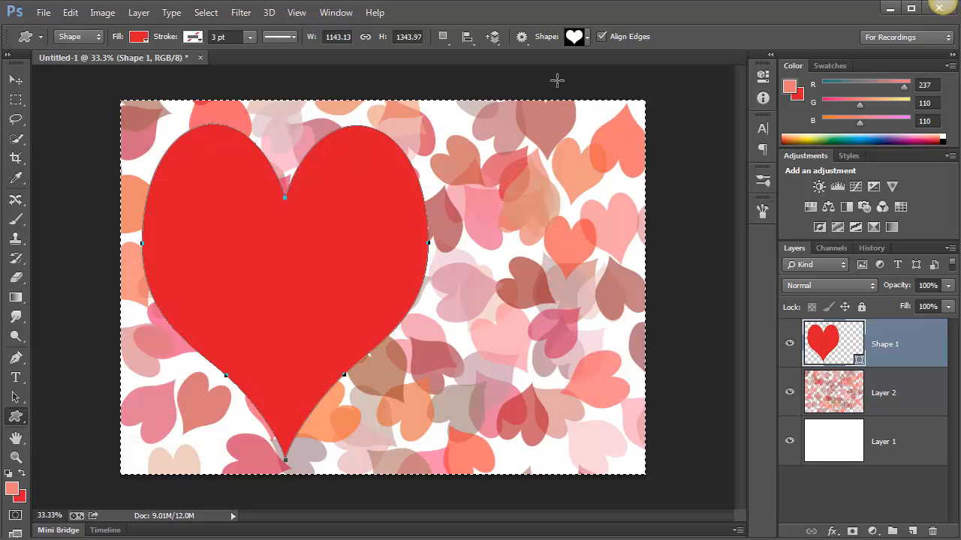
ctrl+click(833, 350)
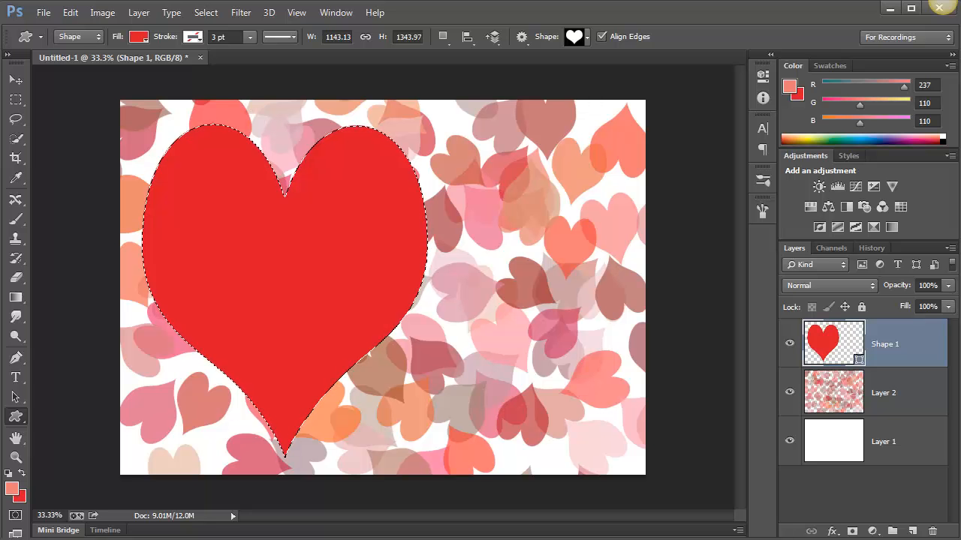
Copy the entire image from photo.JPG and return to the Untitled-1 document with the heart selection
key(c)
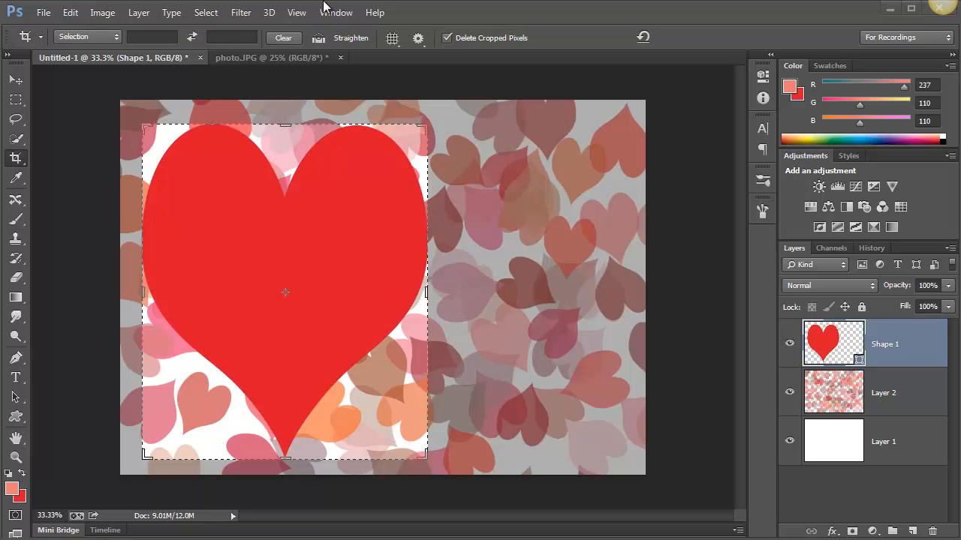
click(270, 59)
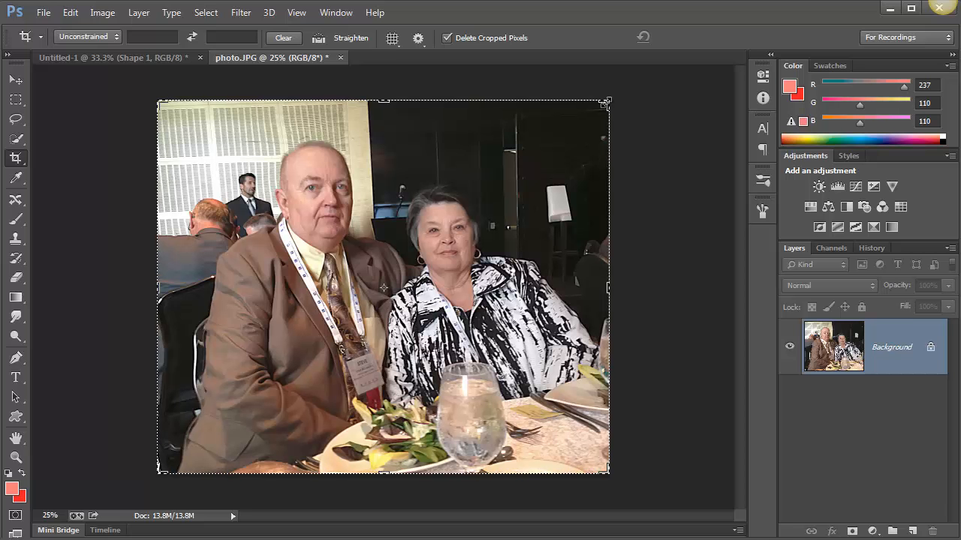
click(146, 55)
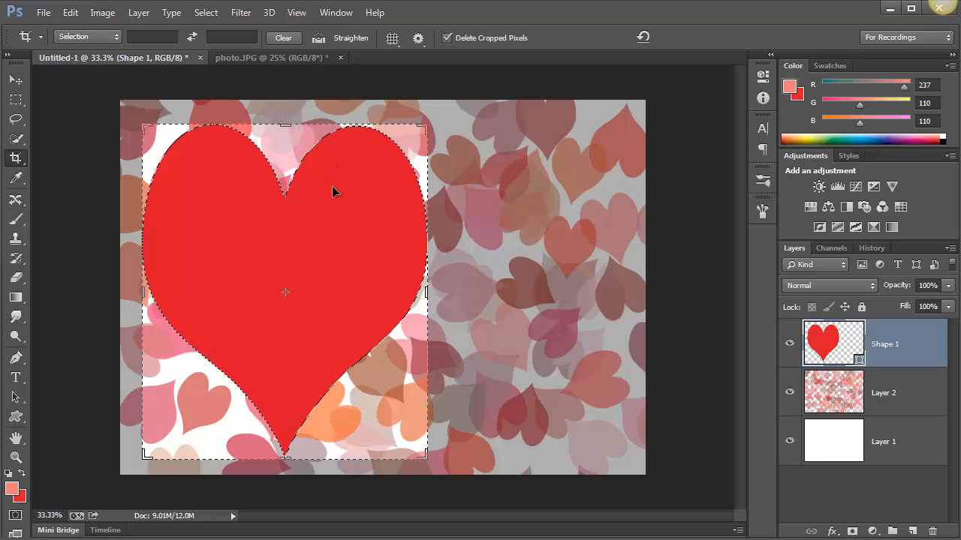
Activate the Move tool, discarding the pending crop of the heart document
click(333, 187)
click(17, 79)
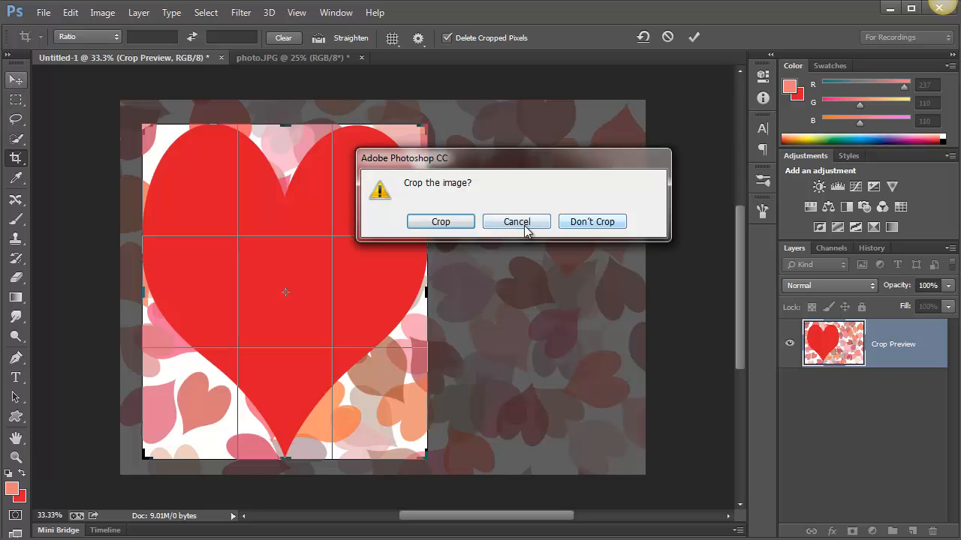
click(579, 223)
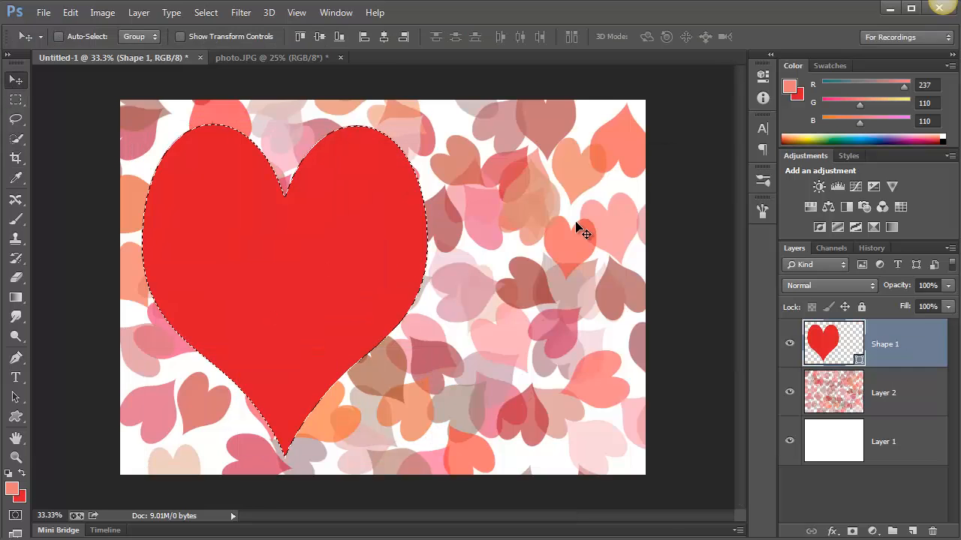
Paste the copied photo into the heart selection and shift it so both people show inside the heart
click(69, 13)
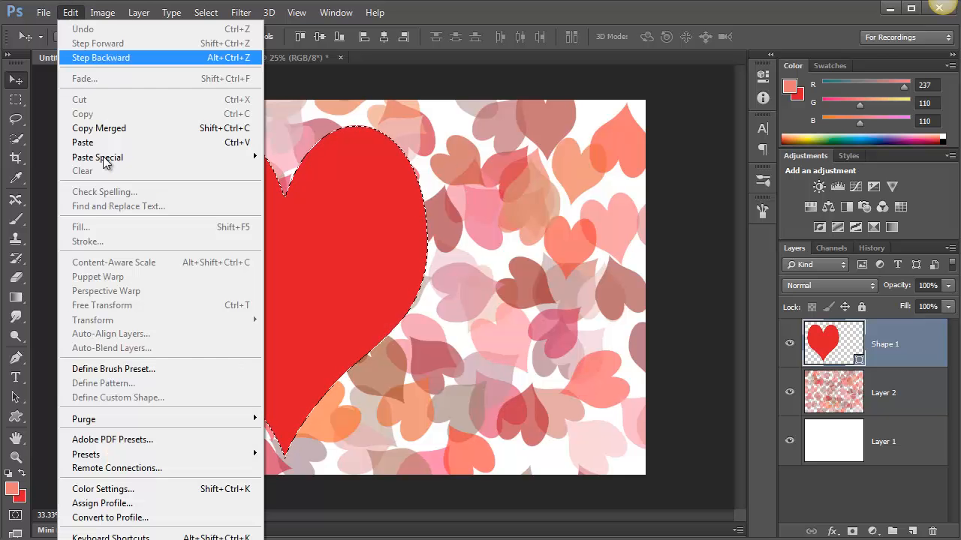
mouse_move(104, 158)
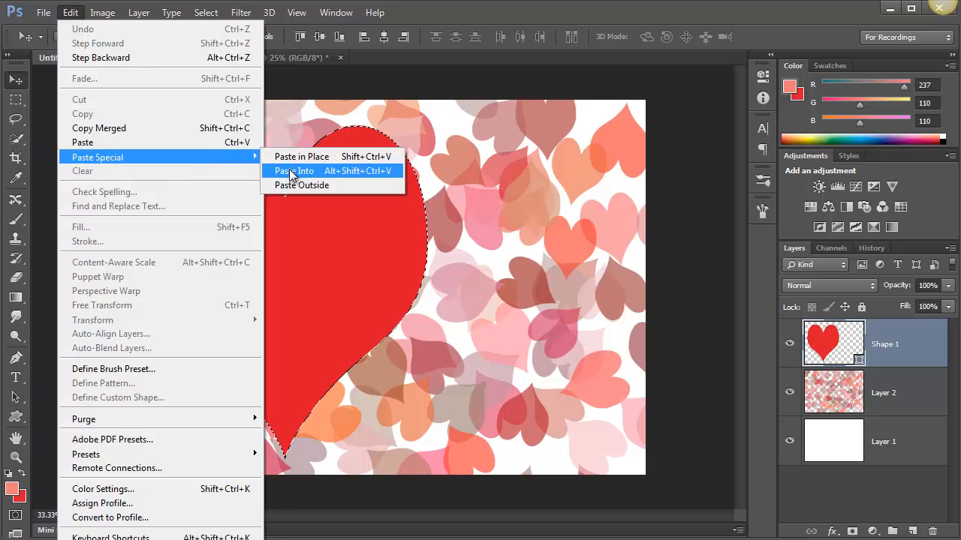
click(293, 171)
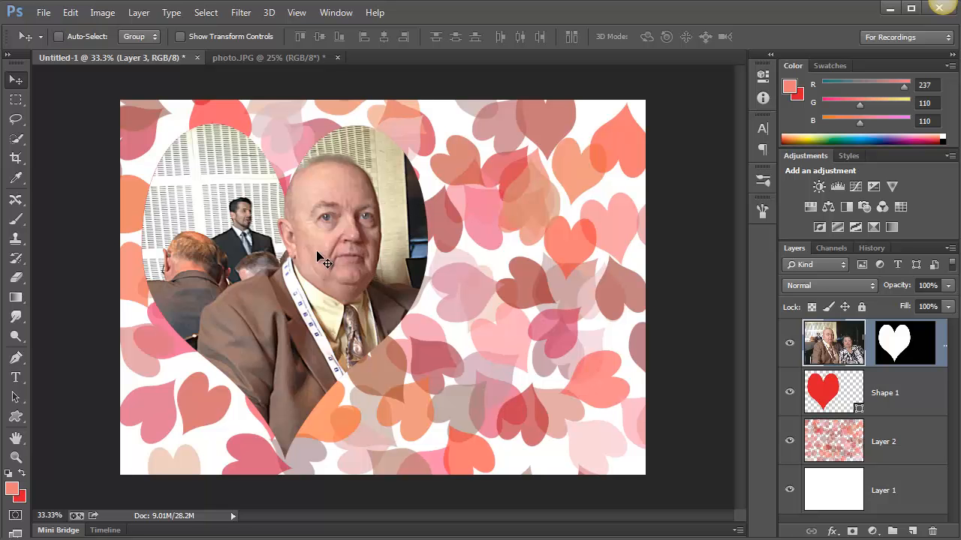
drag(323, 259, 231, 226)
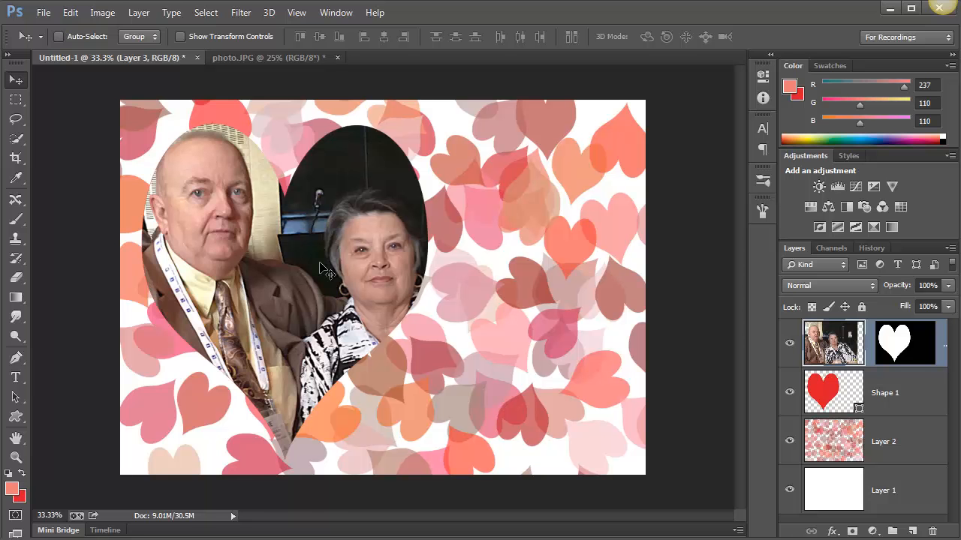
Scale the pasted photo down to about 77% with Free Transform and position the couple within the heart
key(ctrl+t)
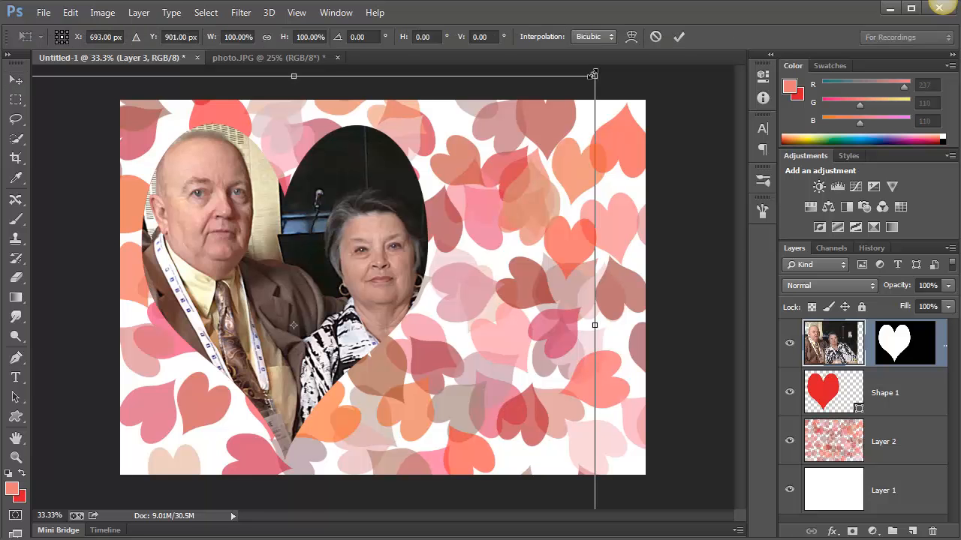
drag(593, 75, 496, 157)
drag(433, 272, 481, 205)
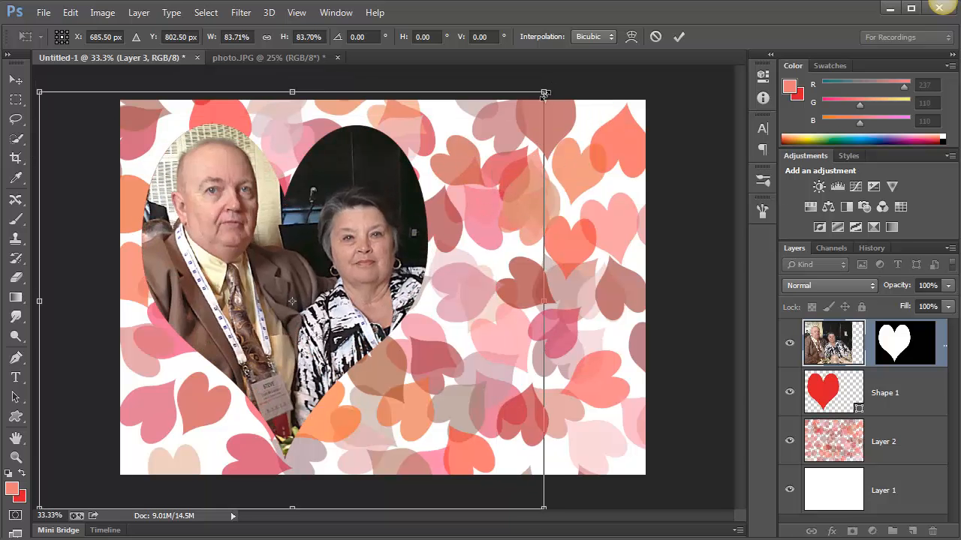
drag(544, 92, 493, 154)
drag(418, 293, 431, 276)
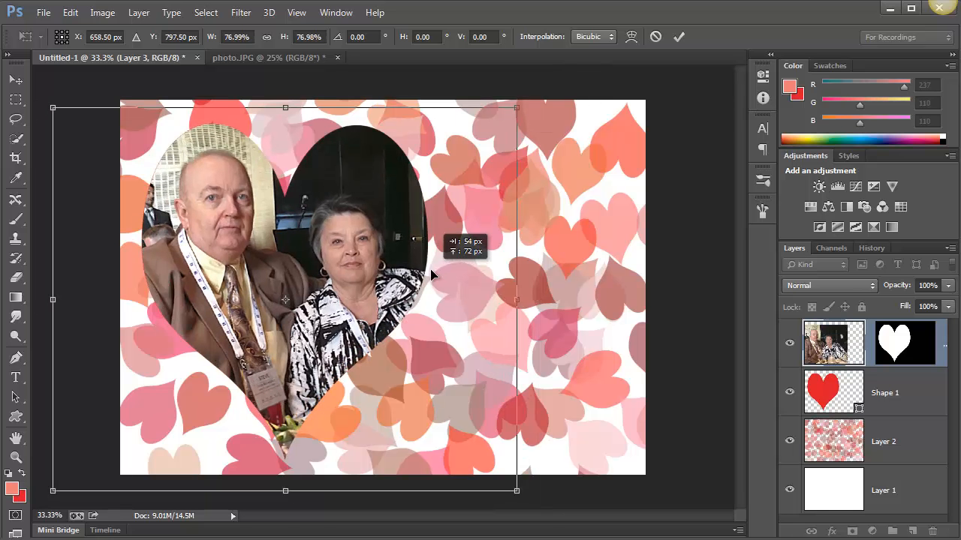
key(shift+Up)
key(shift+Up)
key(shift+Up)
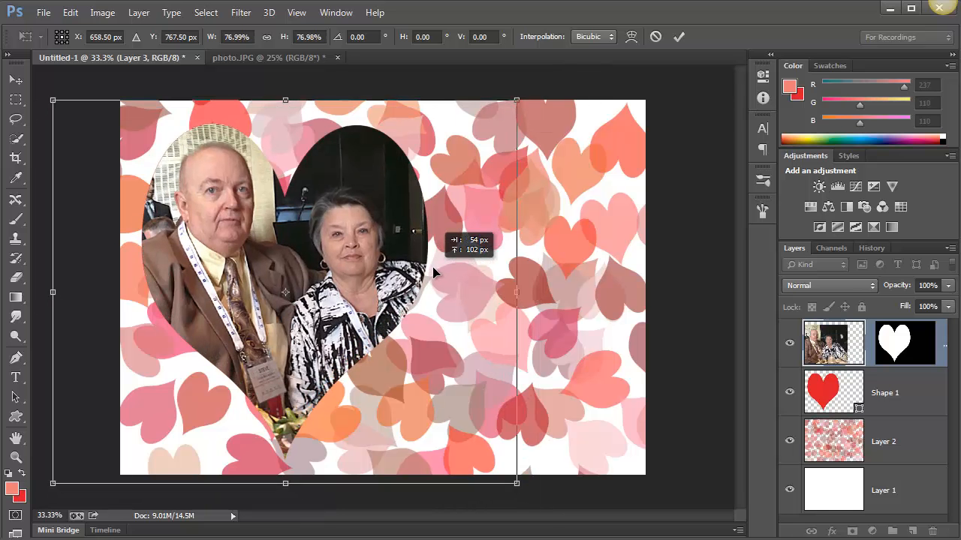
key(Return)
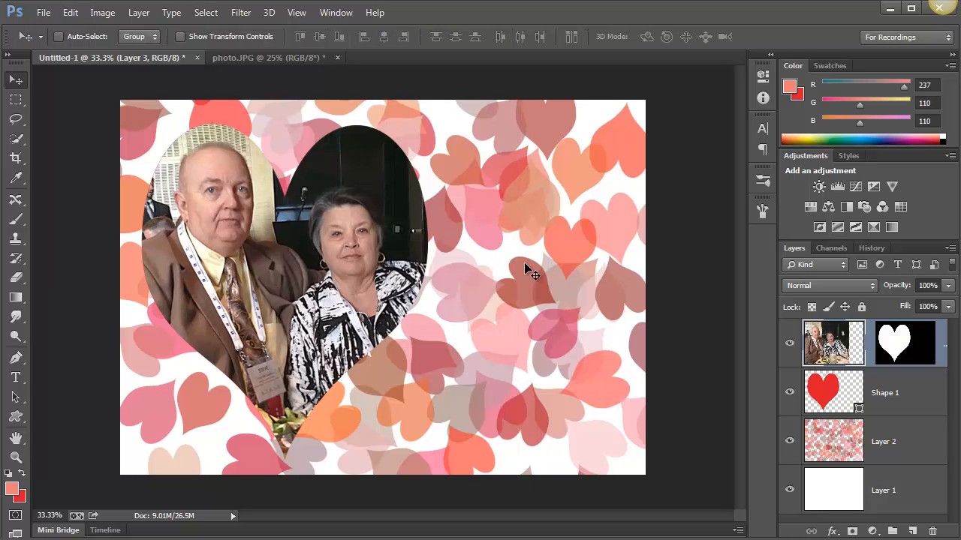
drag(361, 275, 367, 278)
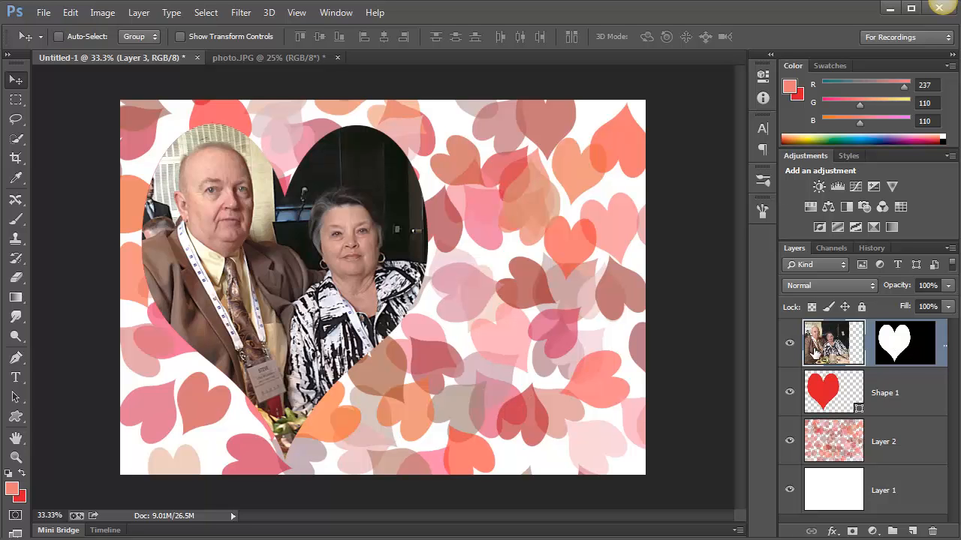
Add a Bevel & Emboss effect to the masked photo layer using the Chisel Hard technique
click(896, 344)
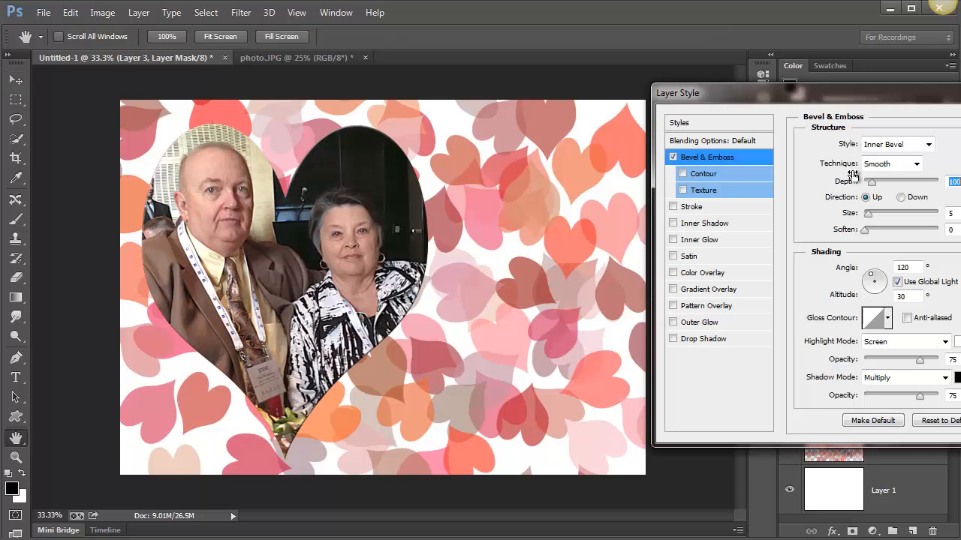
drag(856, 92, 681, 103)
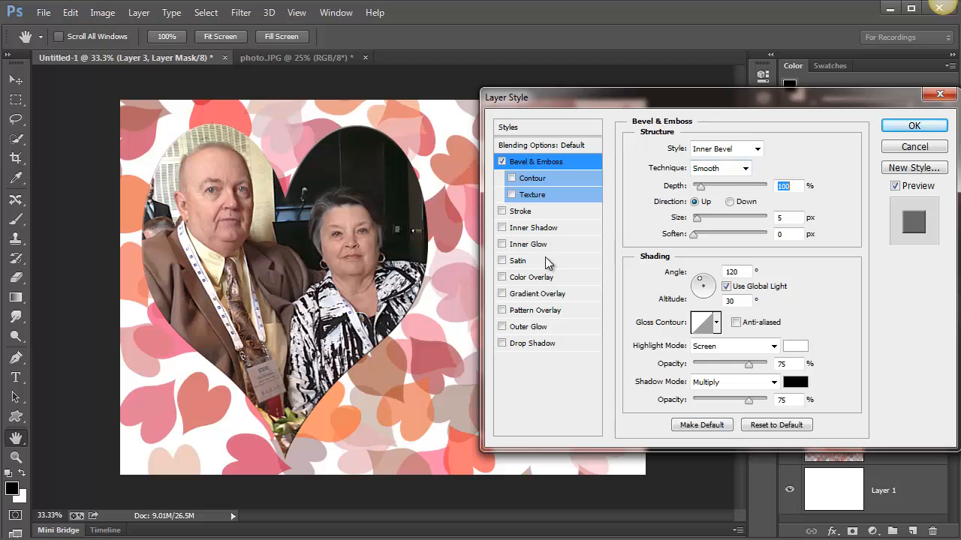
click(715, 168)
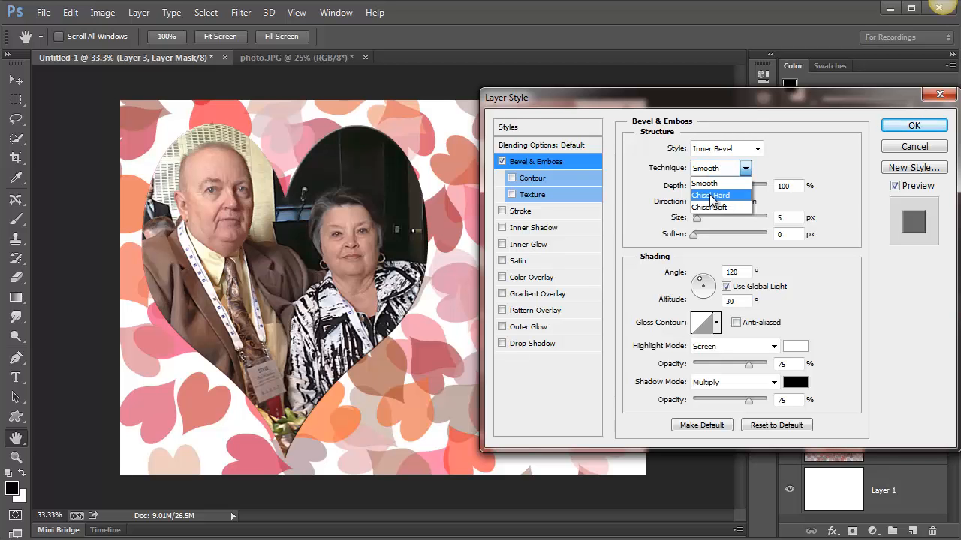
click(711, 197)
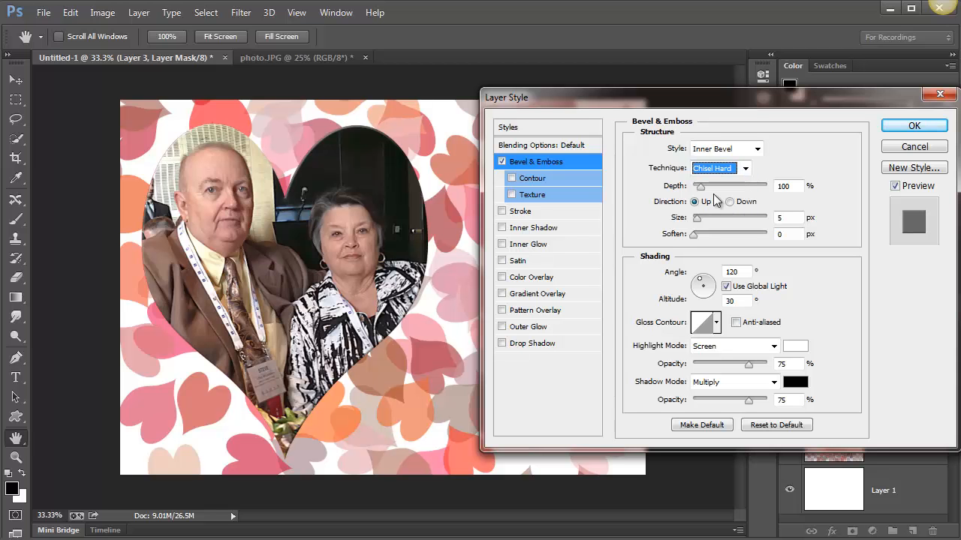
Set the bevel's depth to 521% and its size to 27 px
drag(701, 186, 732, 190)
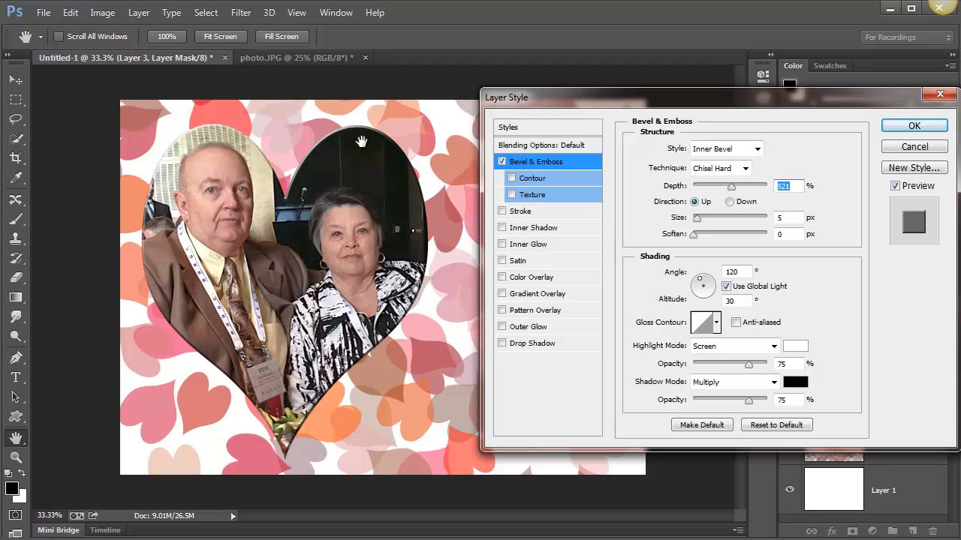
click(704, 219)
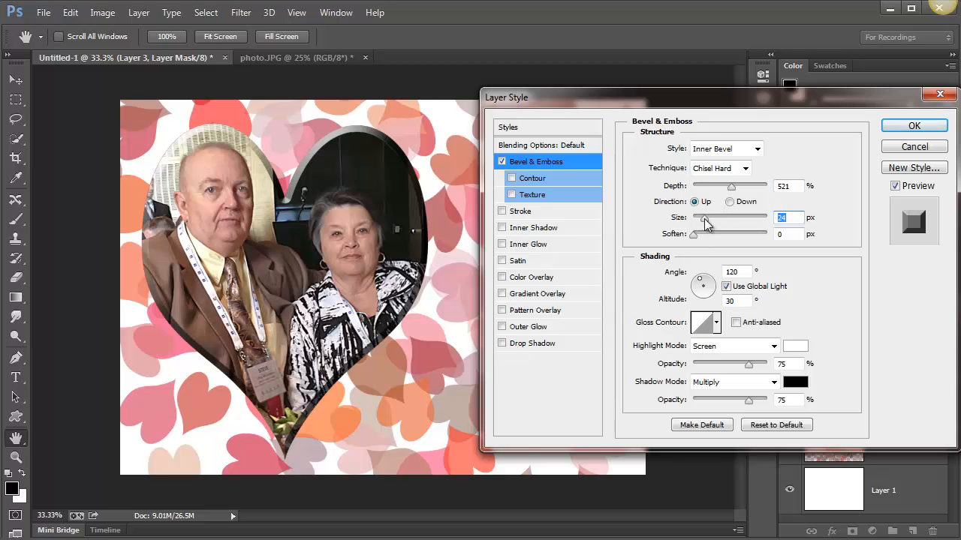
mouse_move(704, 218)
mouse_down()
mouse_move(718, 221)
mouse_move(698, 230)
mouse_move(707, 237)
mouse_up()
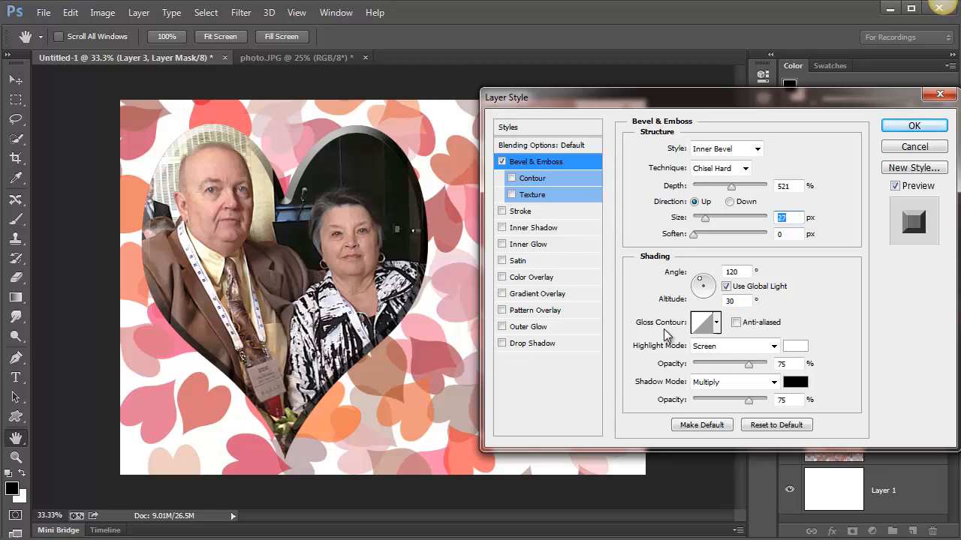
Try out various gloss contour presets on the heart's bevel, including multi-peak, wavy and rounded curves
click(713, 324)
click(676, 385)
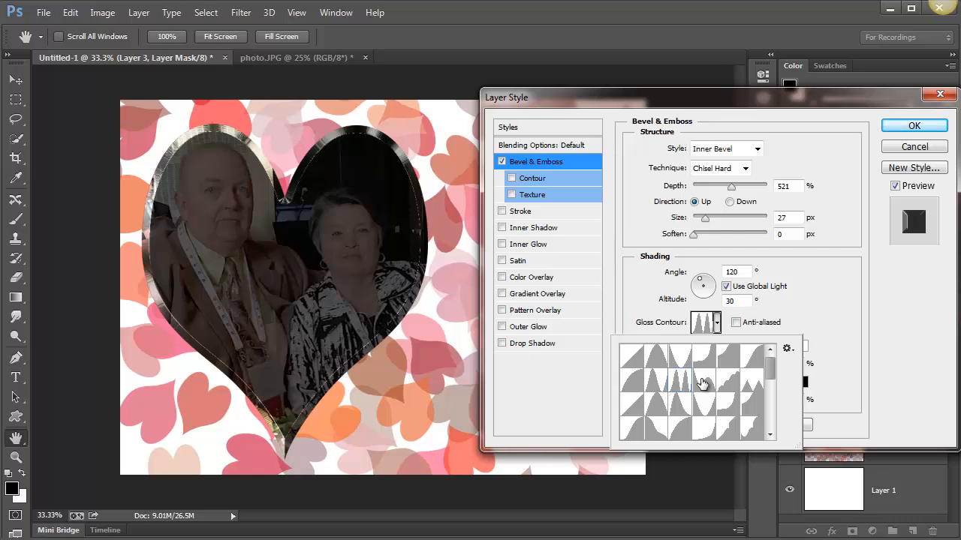
click(702, 385)
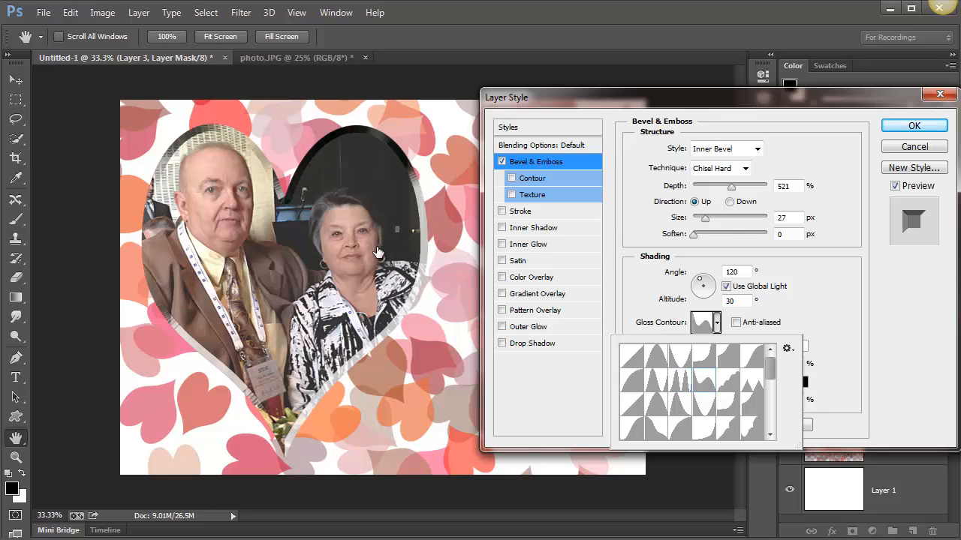
click(679, 410)
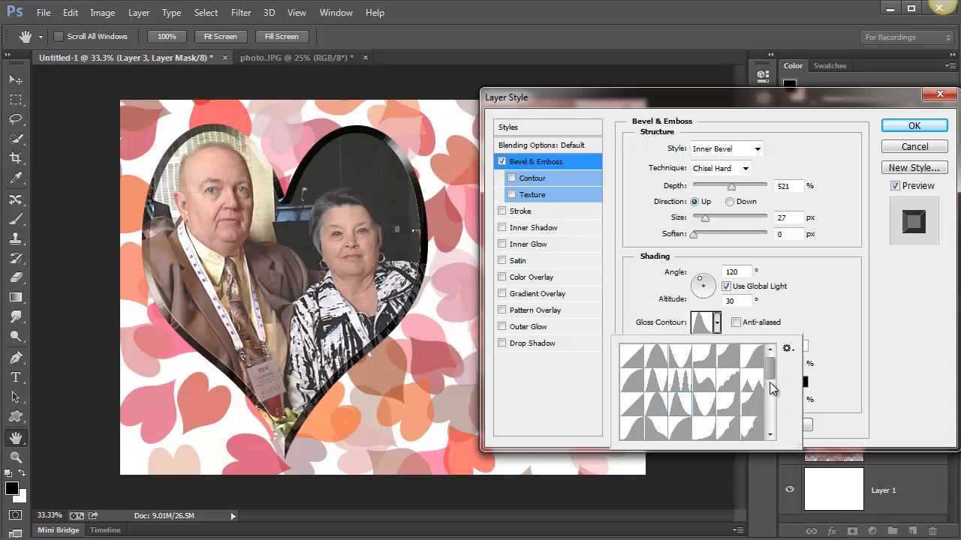
scroll(728, 396, down, 1)
click(729, 410)
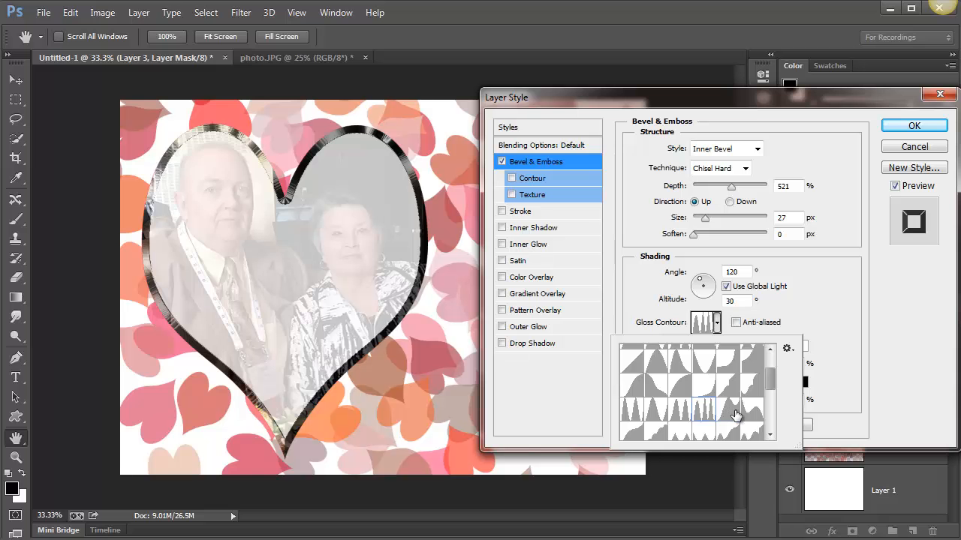
click(749, 412)
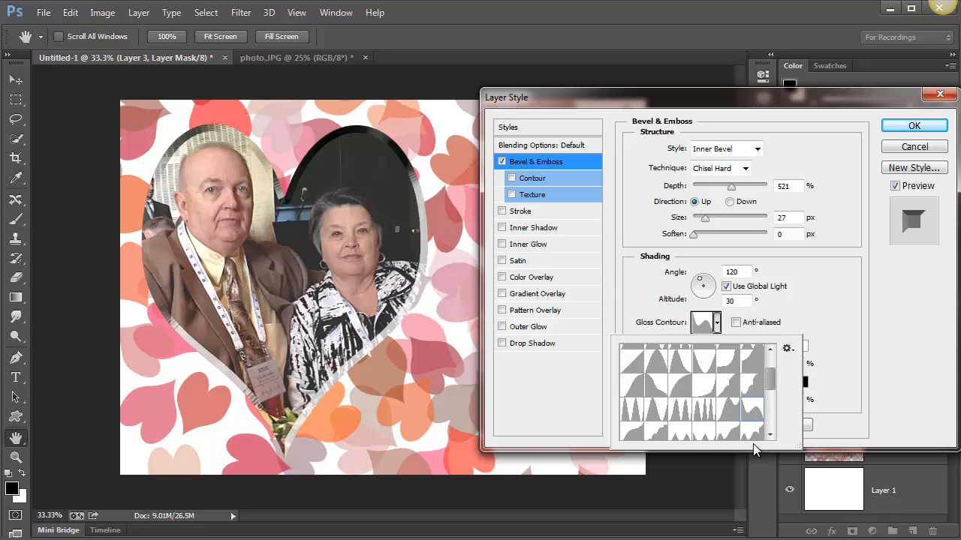
click(679, 436)
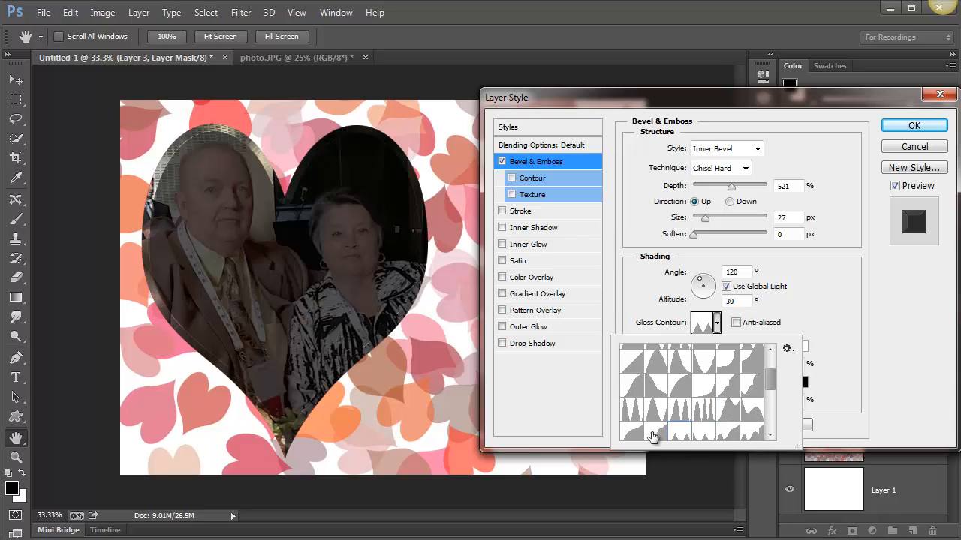
click(634, 438)
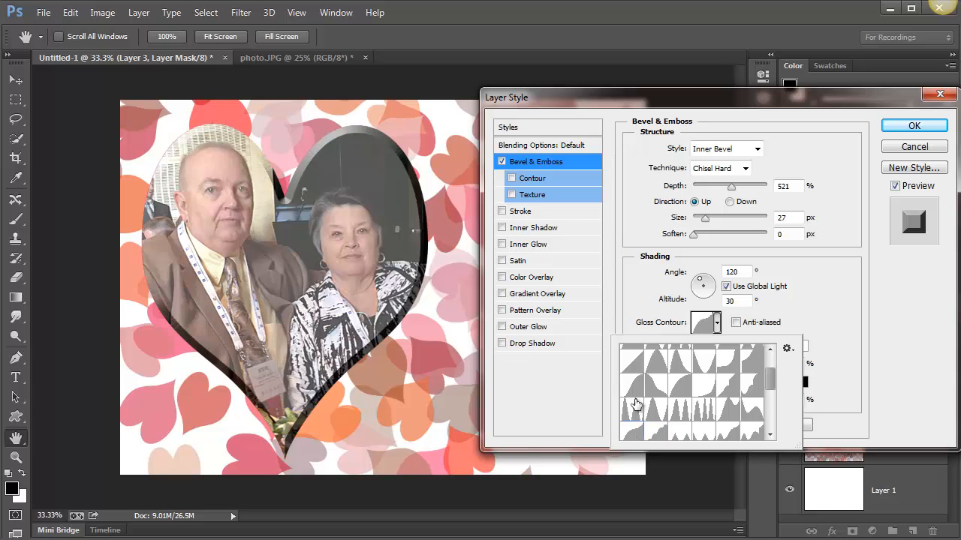
click(632, 409)
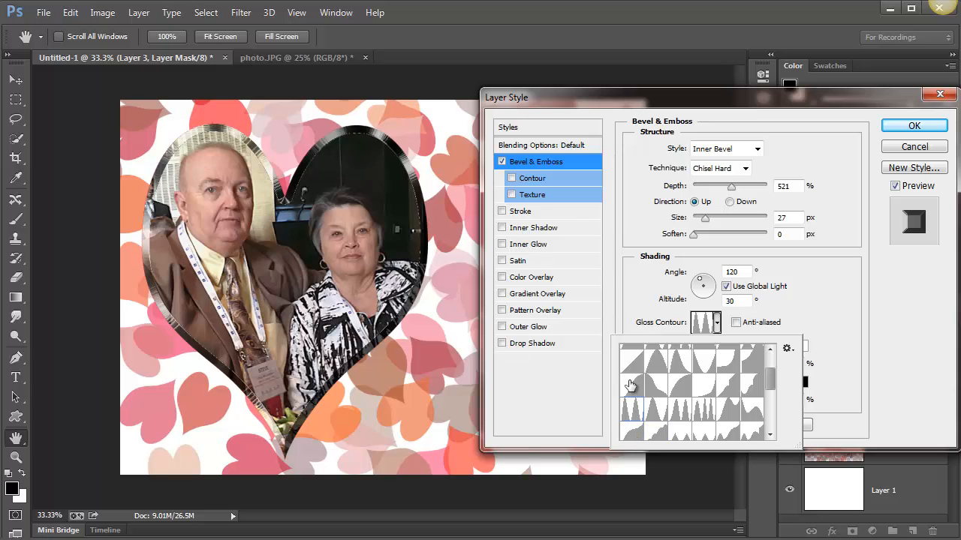
click(658, 410)
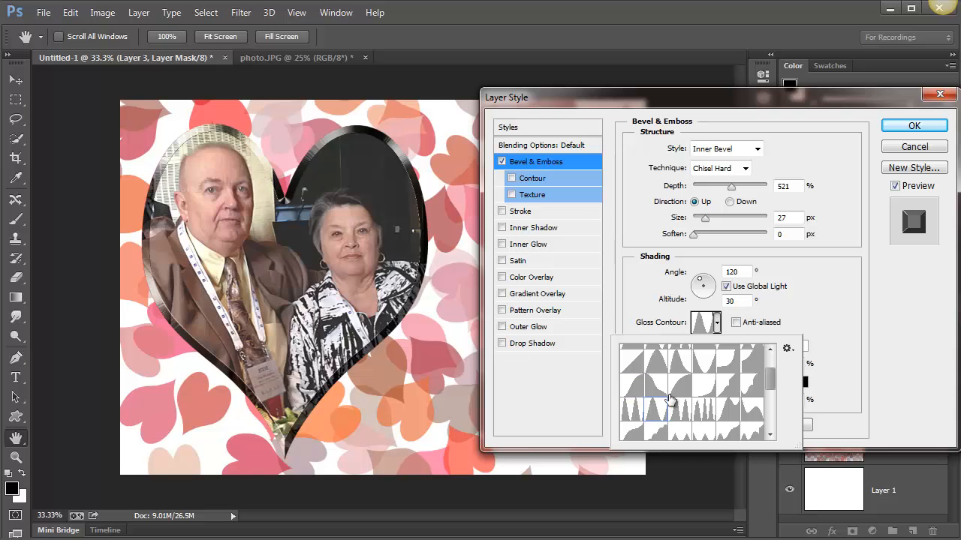
click(670, 398)
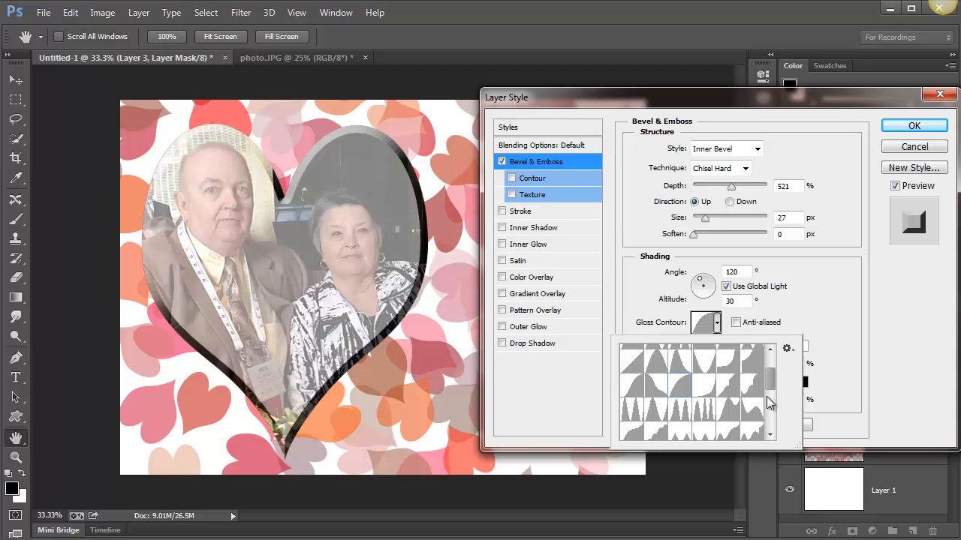
Try valley, stepped, single-peak and rounded gloss contour presets on the heart's bevel
click(769, 406)
drag(766, 402, 766, 409)
click(752, 399)
click(751, 388)
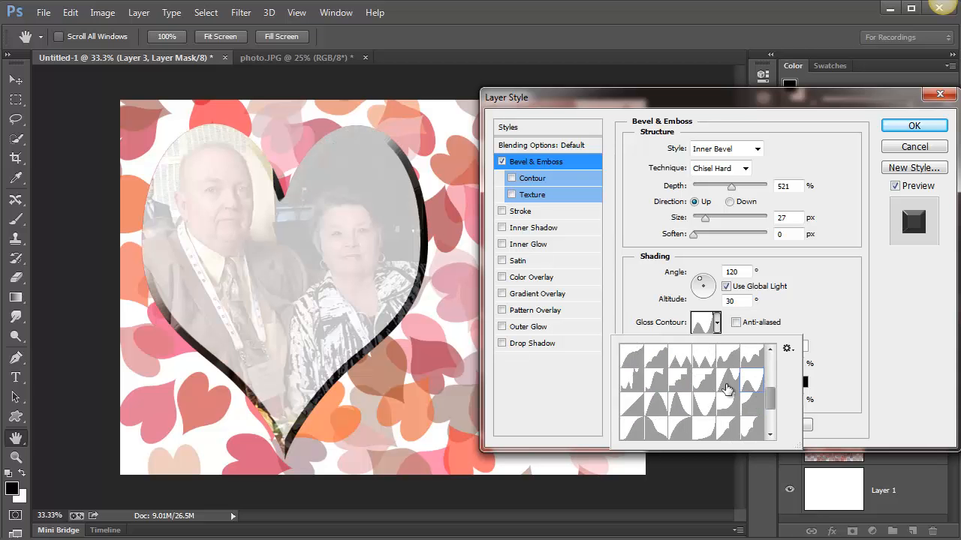
click(727, 389)
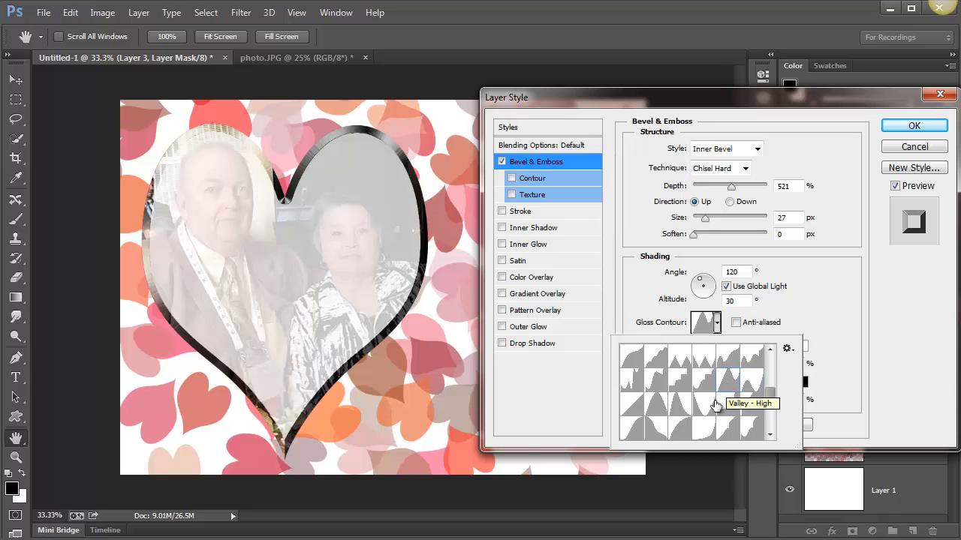
click(710, 408)
click(708, 386)
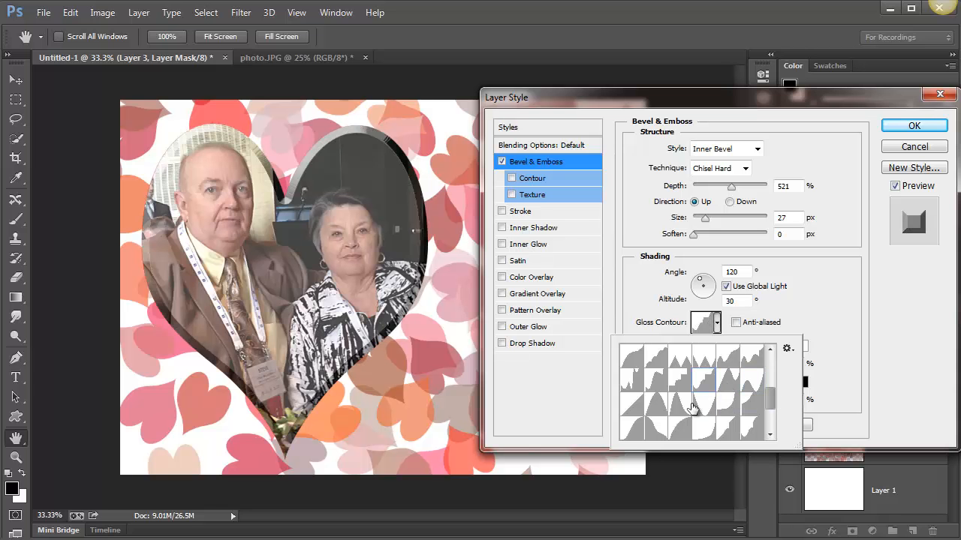
click(682, 407)
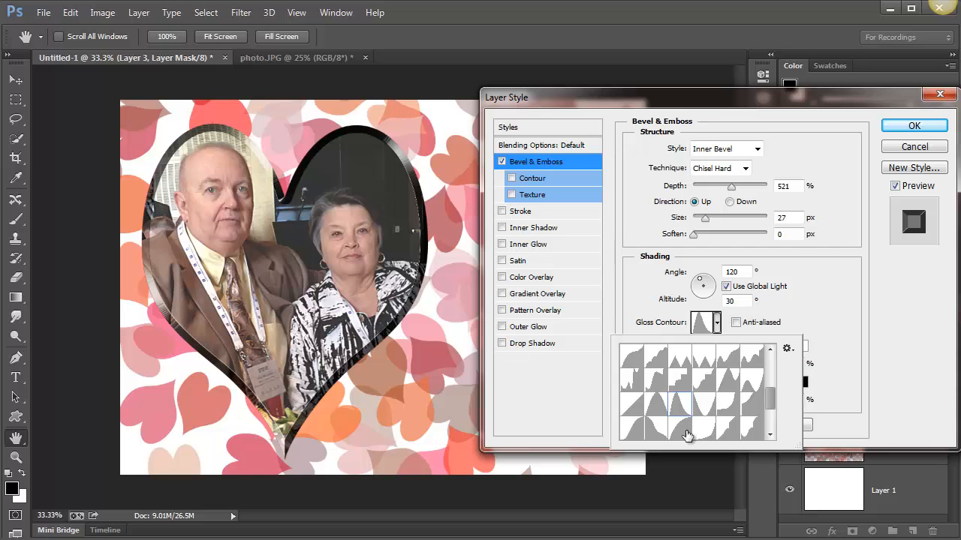
click(685, 433)
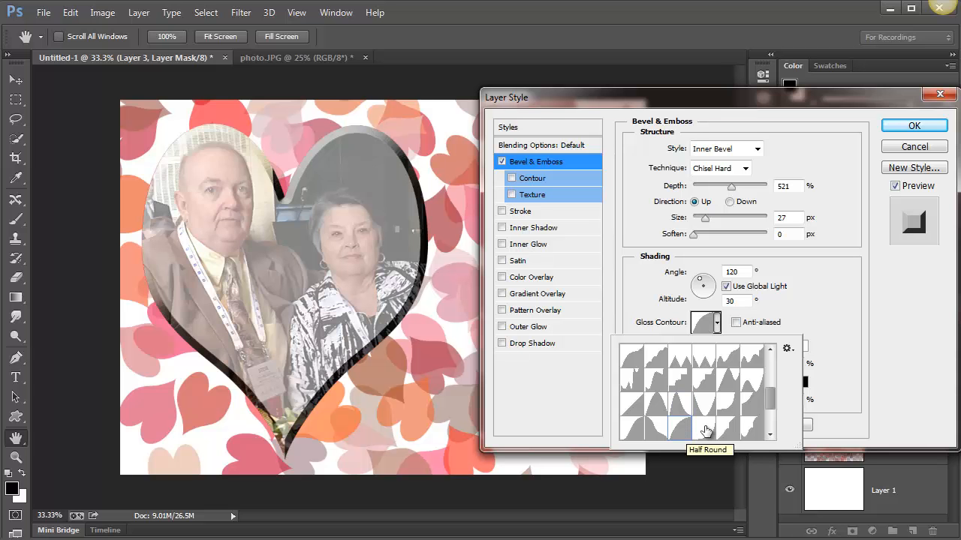
click(704, 428)
Set the bevel's gloss contour to a twin-peaked preset after trying a few further shapes
scroll(776, 406, down, 3)
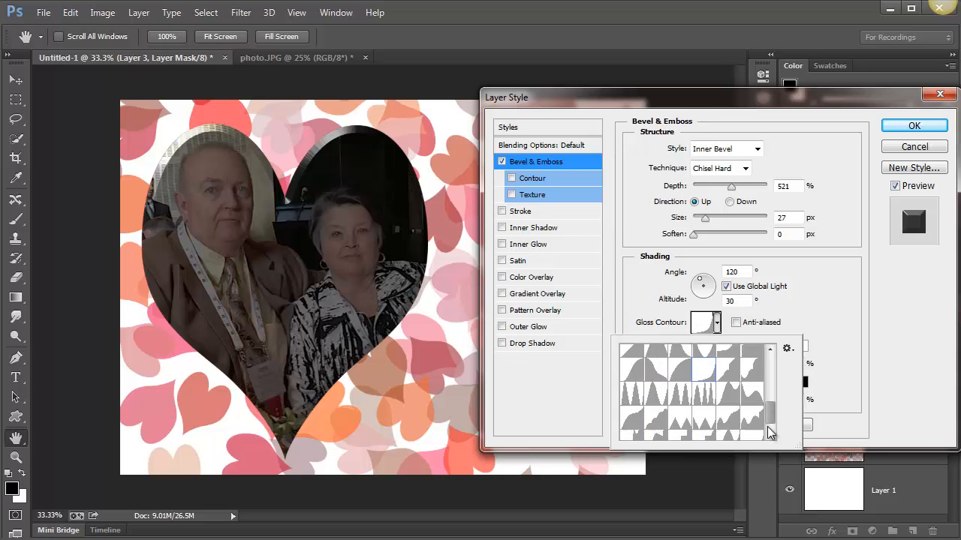
click(718, 434)
click(719, 436)
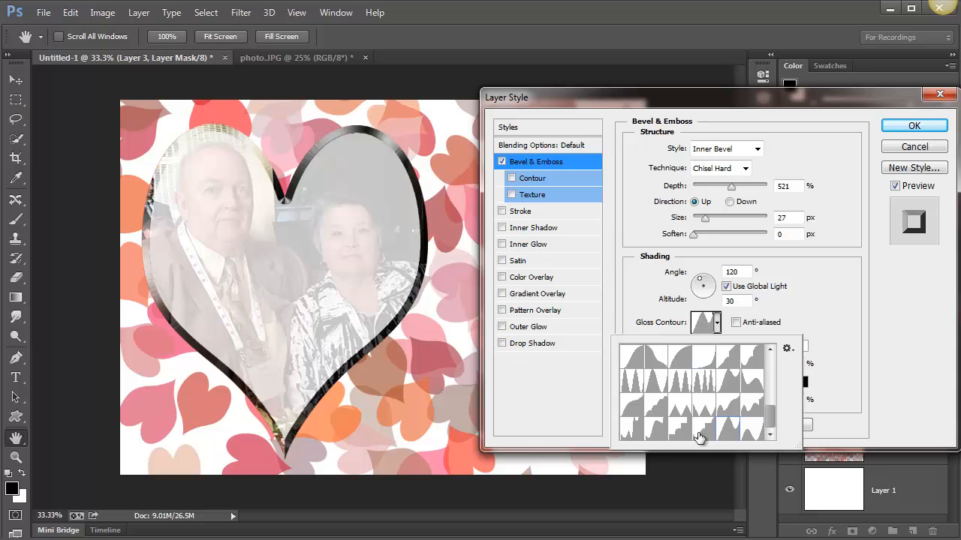
click(699, 436)
double_click(680, 382)
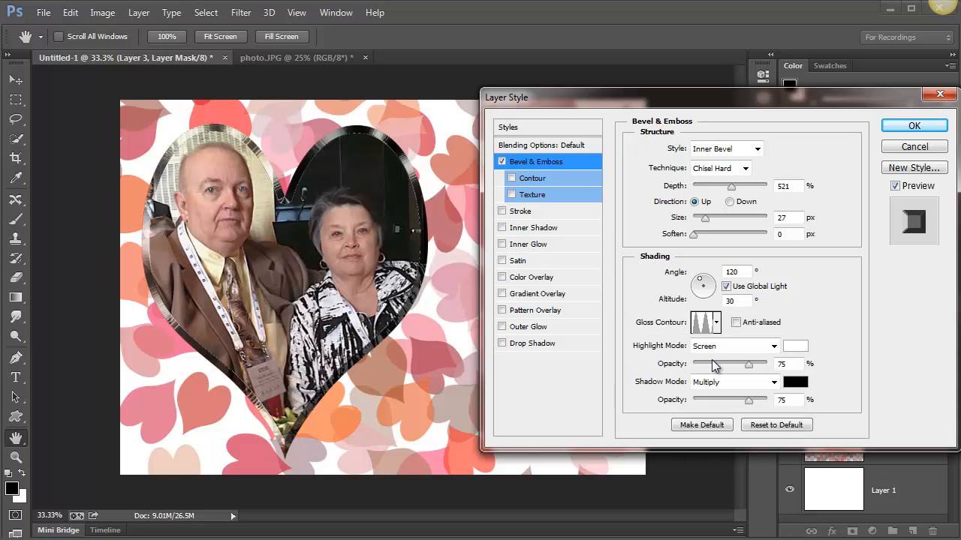
Enable the bevel's Contour sub-effect and try multi-peak and single-peak contour presets on the heart's edge
click(547, 179)
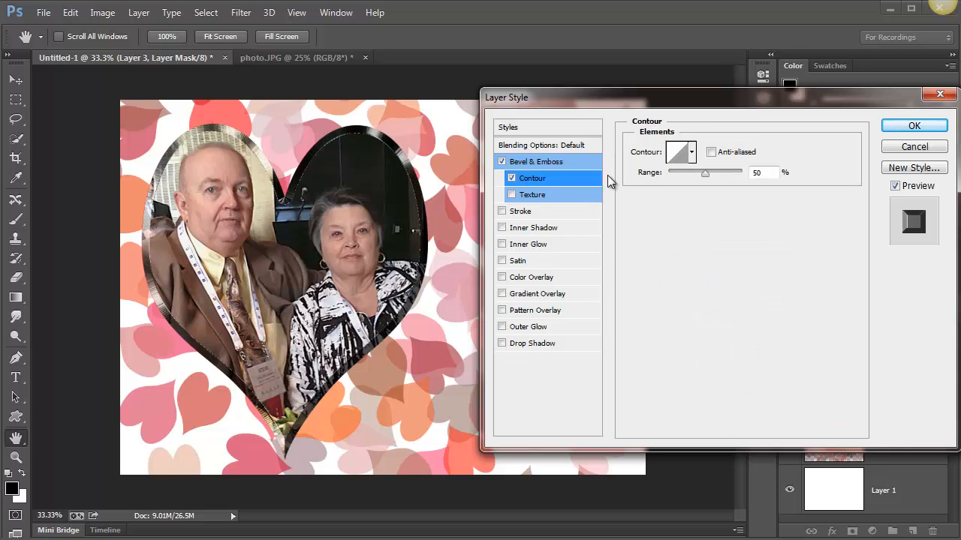
click(691, 153)
click(679, 211)
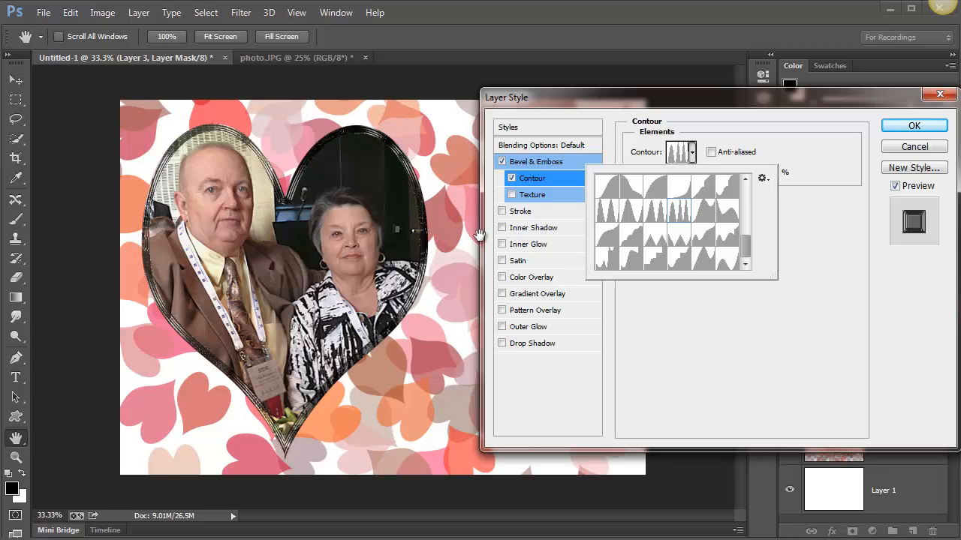
click(656, 238)
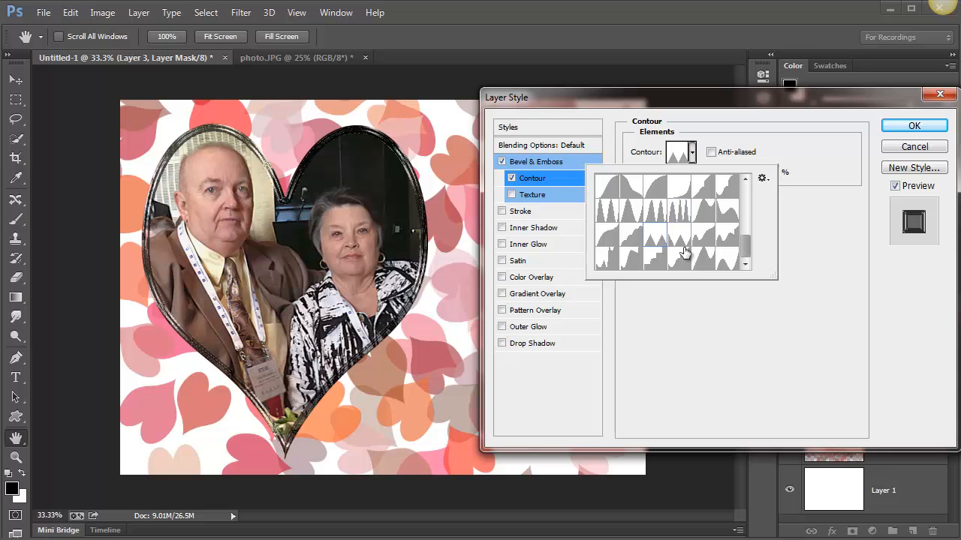
drag(748, 251, 747, 201)
click(679, 256)
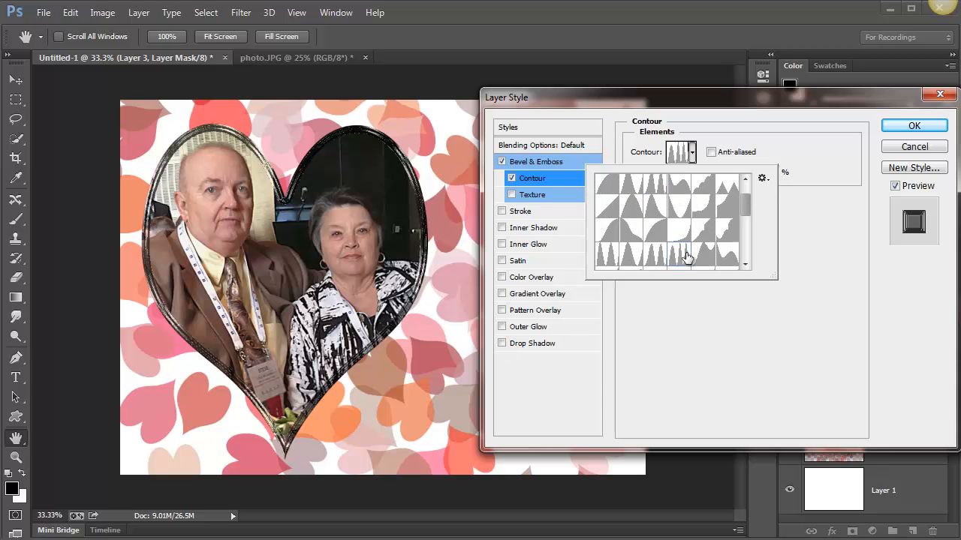
click(647, 259)
click(629, 264)
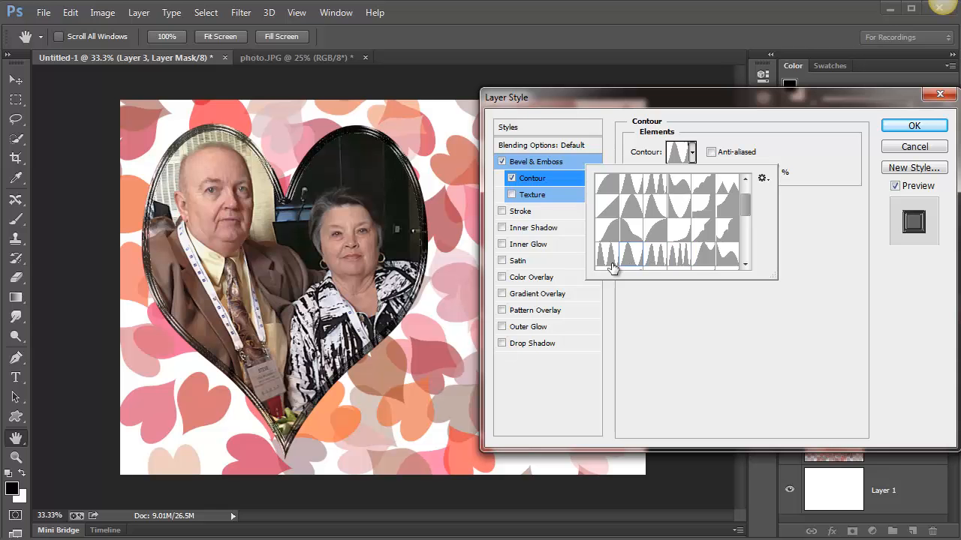
click(816, 234)
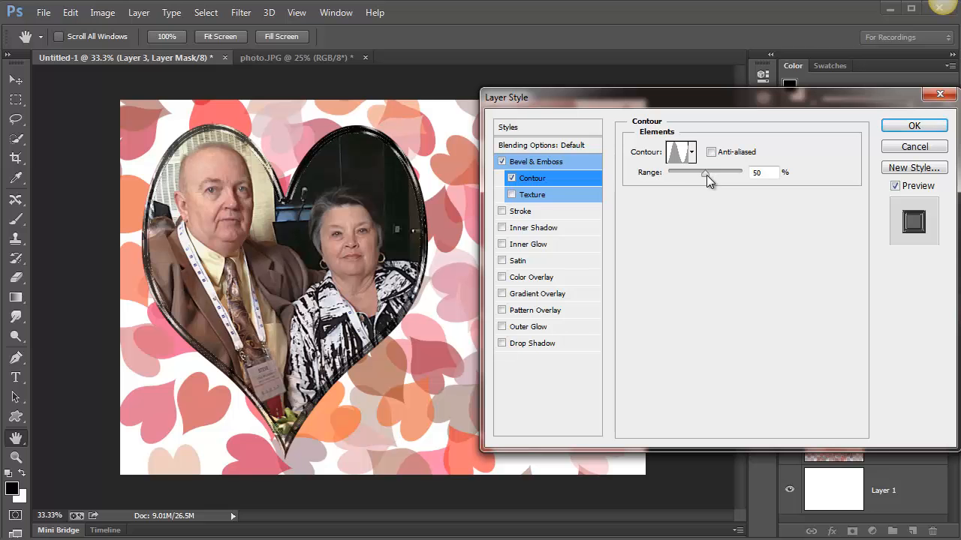
Set the Contour sub-effect's range to 78%
click(706, 174)
drag(706, 178, 727, 180)
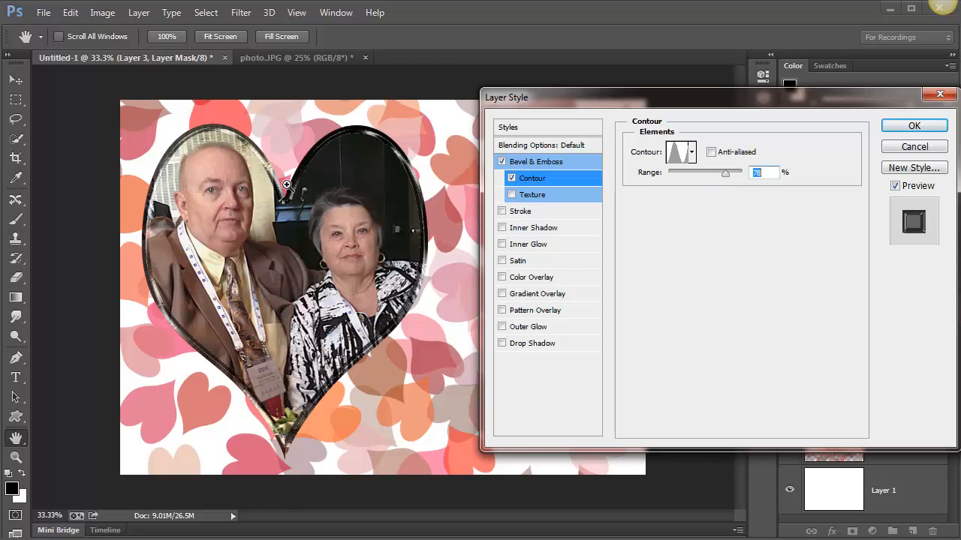
Compare cove, linear, peaked and wavy shapes for the bevel's Contour sub-effect and choose the U-shaped valley preset
ctrl+click(286, 184)
ctrl+click(286, 185)
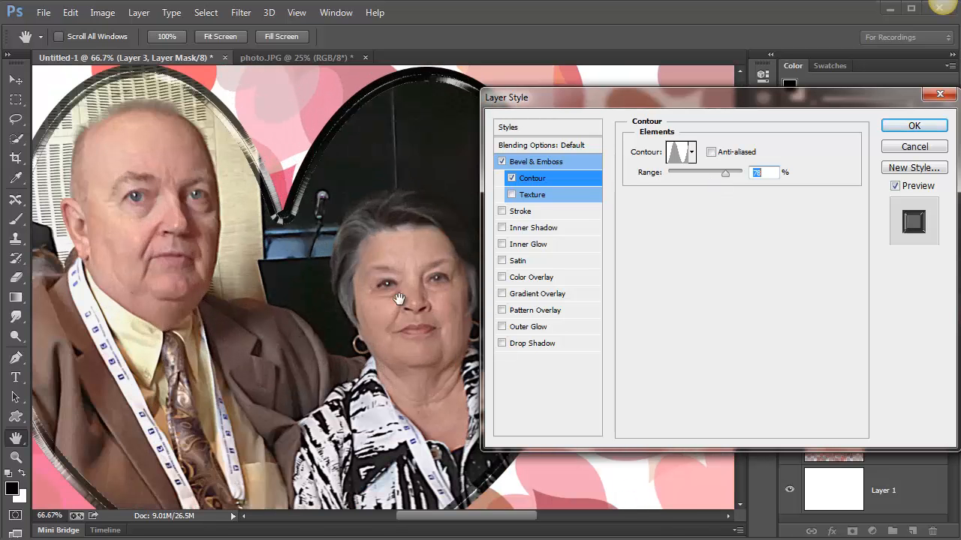
drag(271, 257, 363, 317)
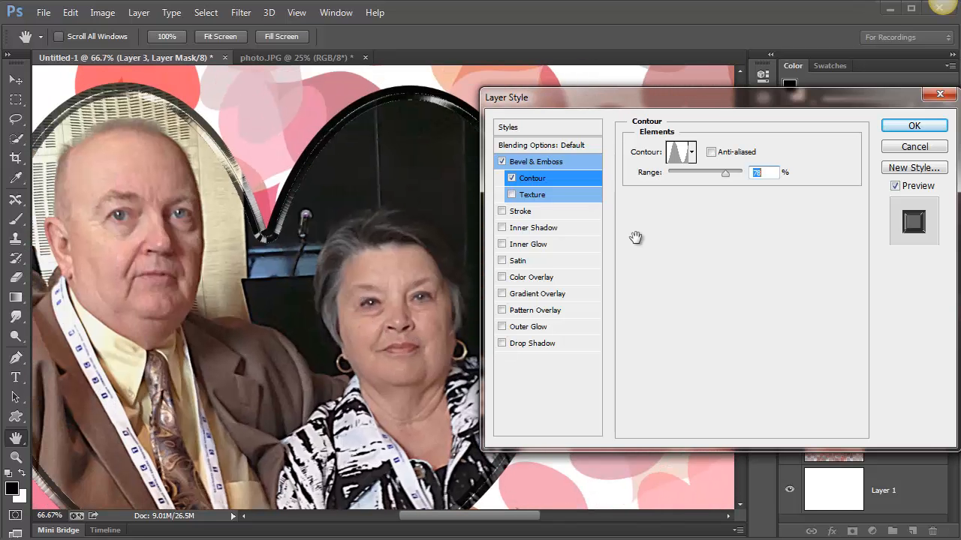
click(691, 151)
scroll(745, 201, up, 2)
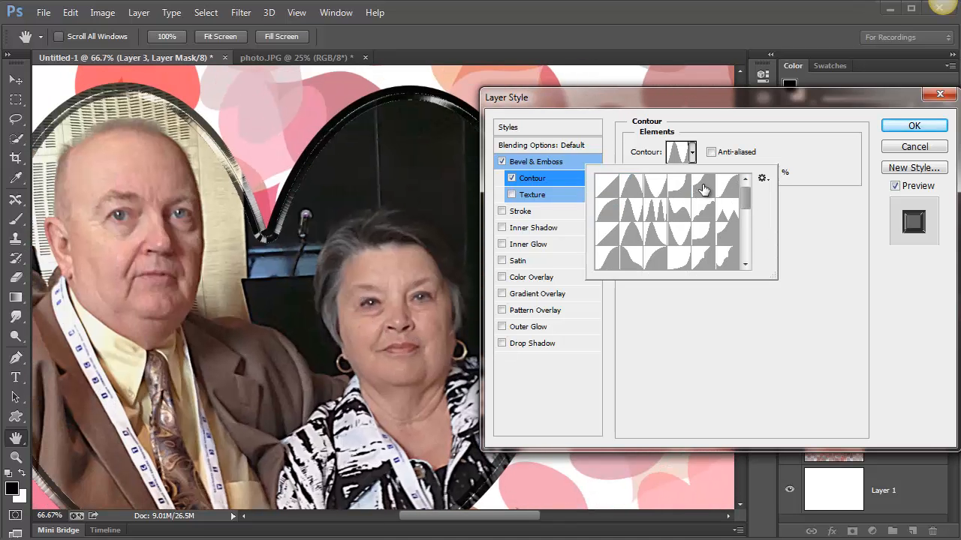
click(690, 195)
click(679, 188)
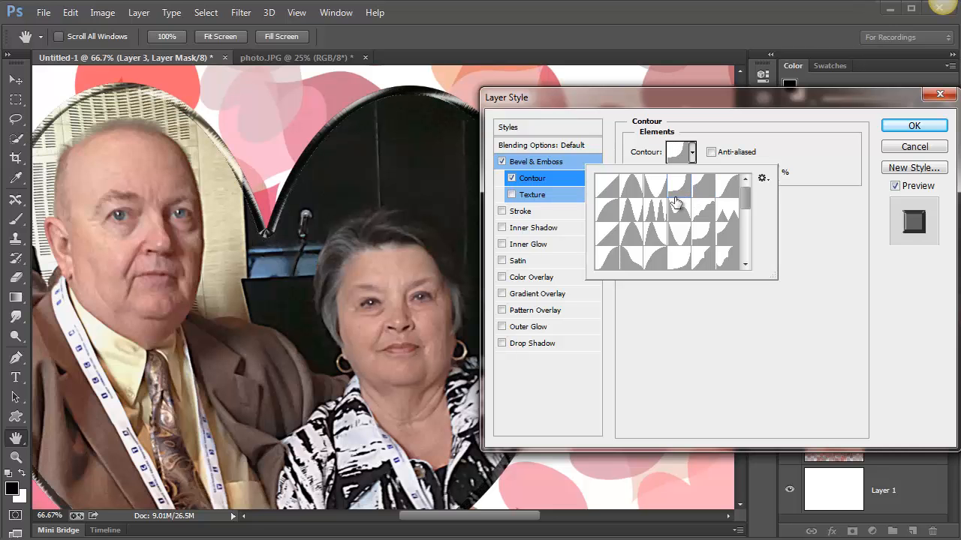
click(612, 190)
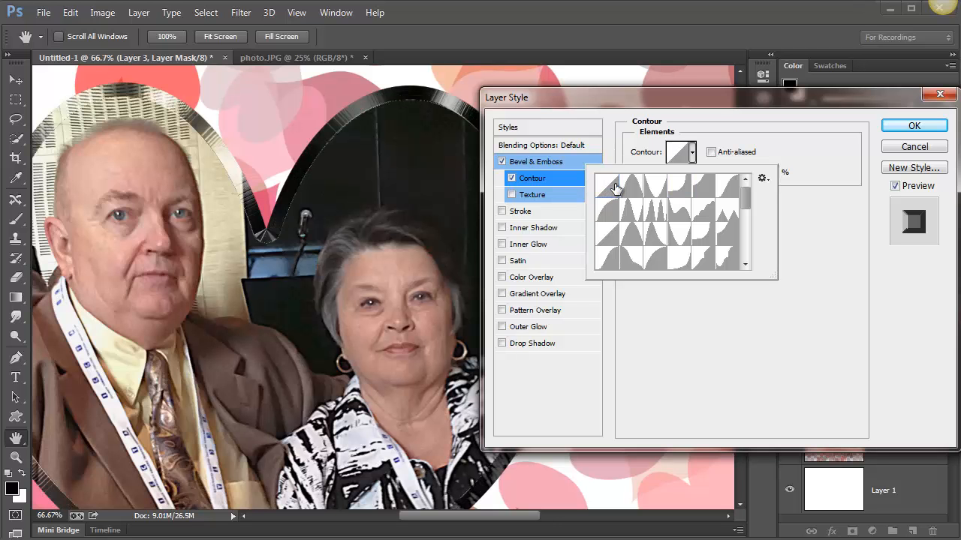
click(658, 216)
click(658, 216)
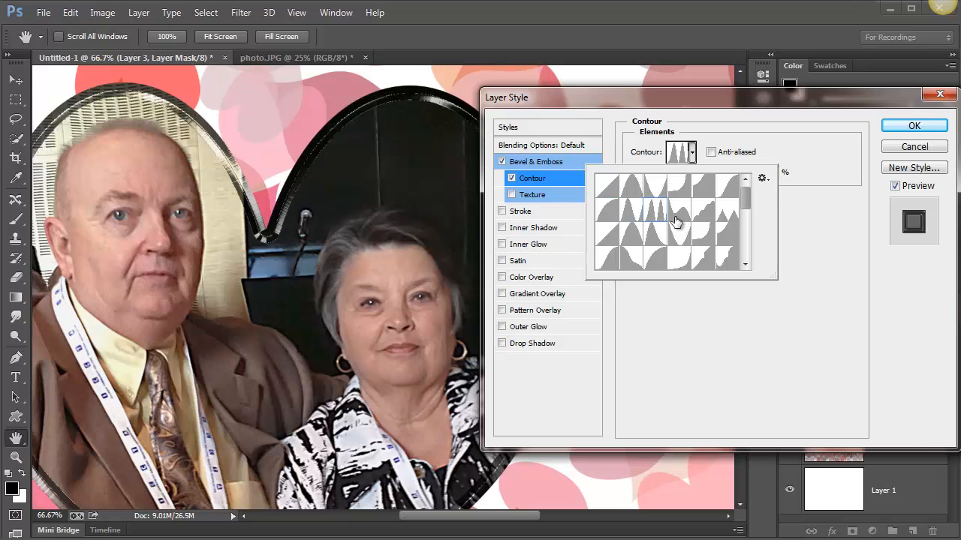
click(675, 221)
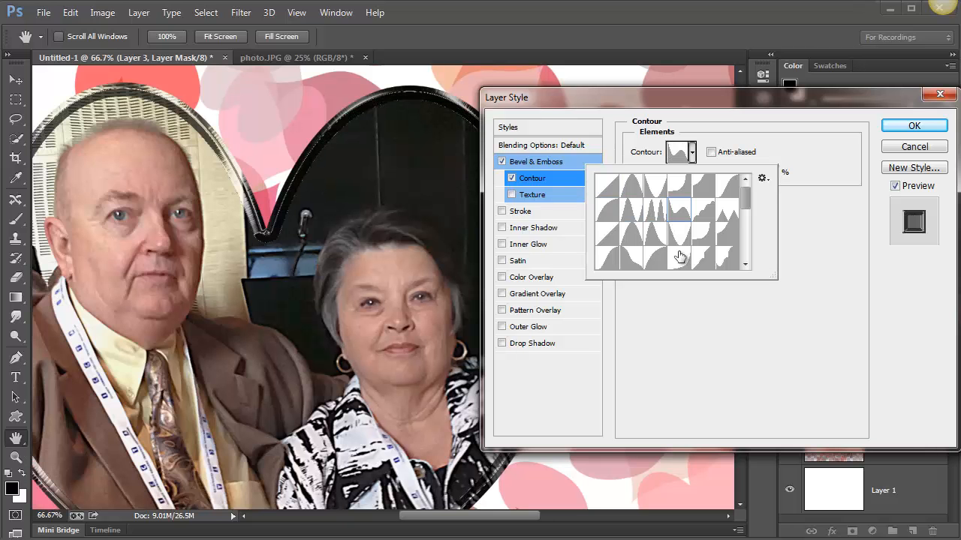
click(680, 237)
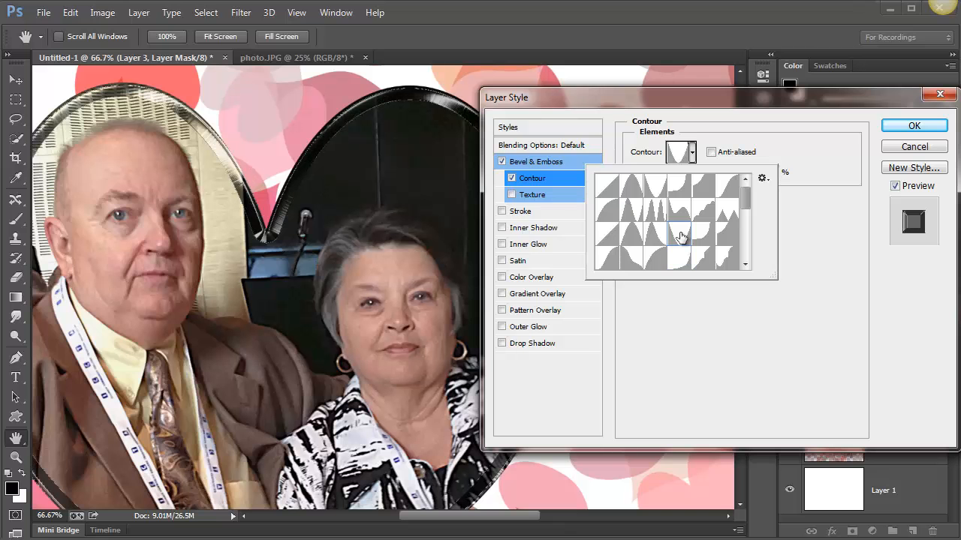
Try linear and peaked gloss contours on the Bevel & Emboss effect and settle on the descending-curve preset
click(553, 164)
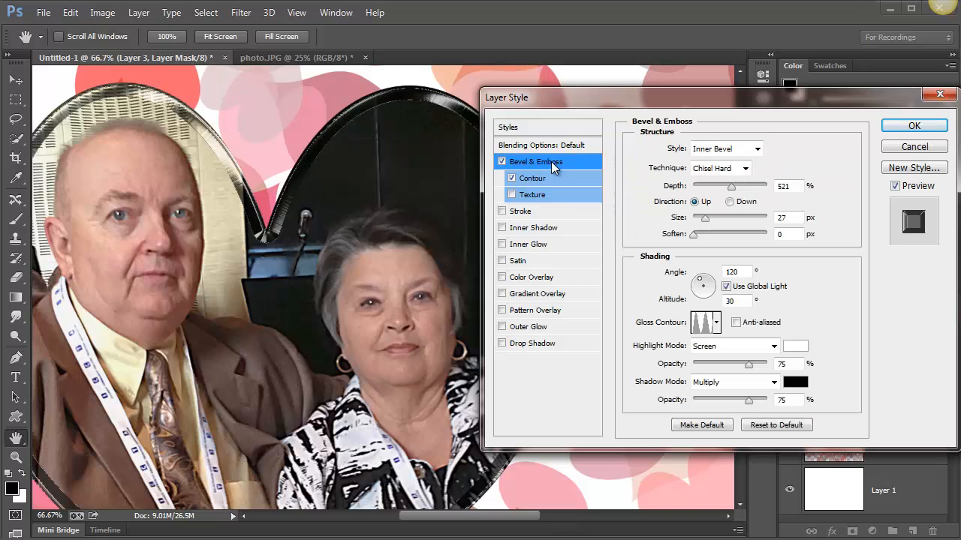
click(717, 324)
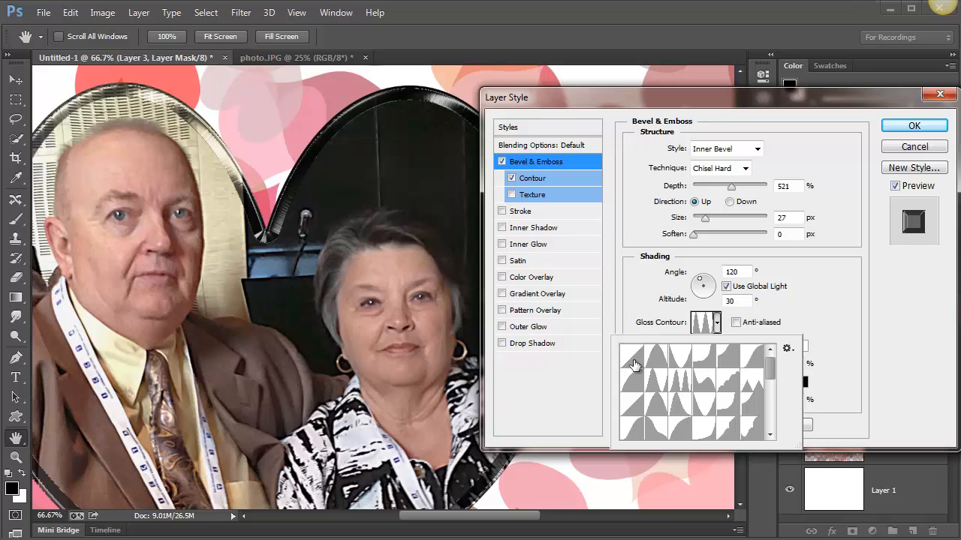
click(633, 358)
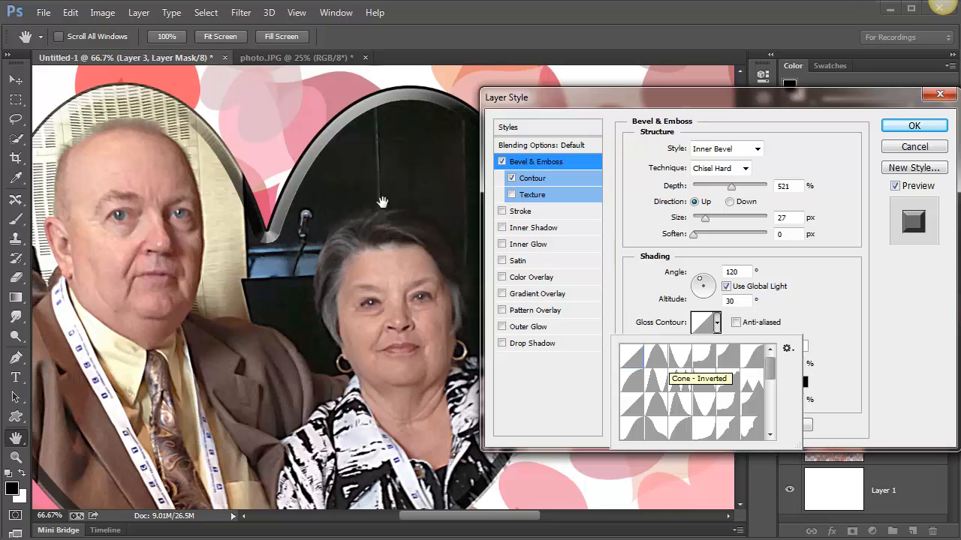
click(381, 200)
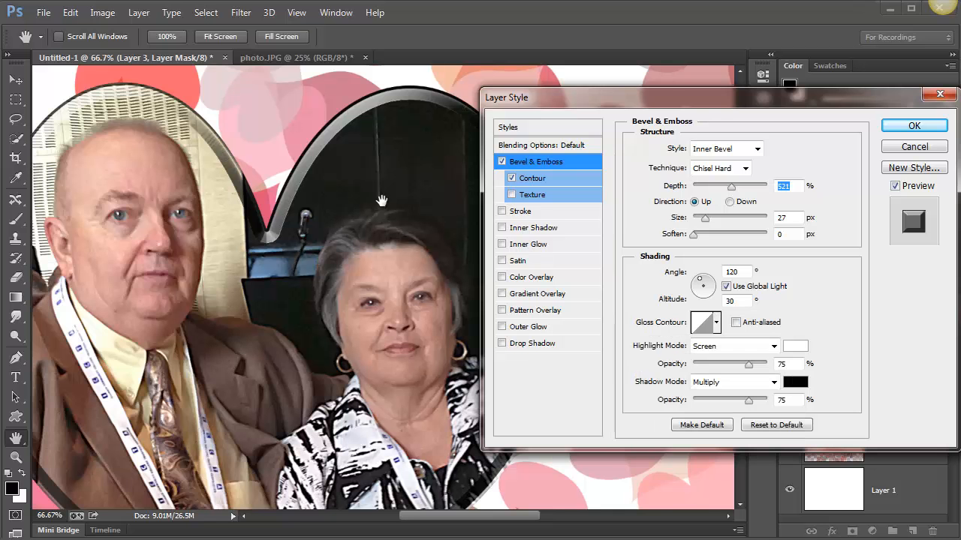
key(ctrl+minus)
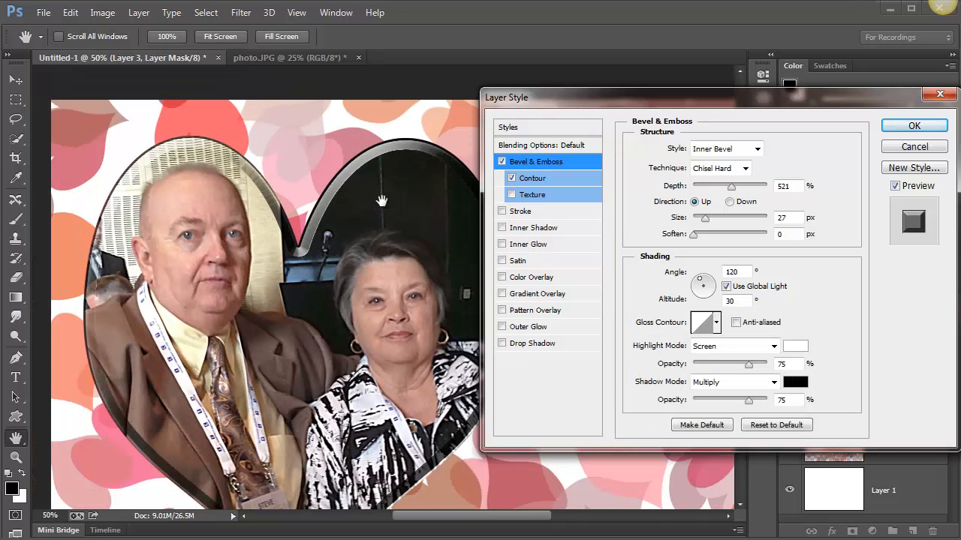
click(715, 325)
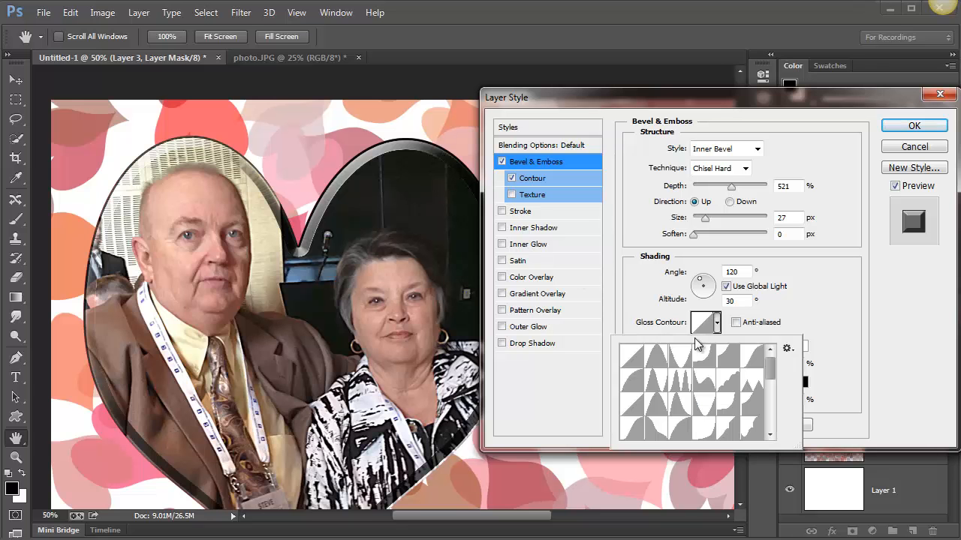
click(686, 368)
click(683, 385)
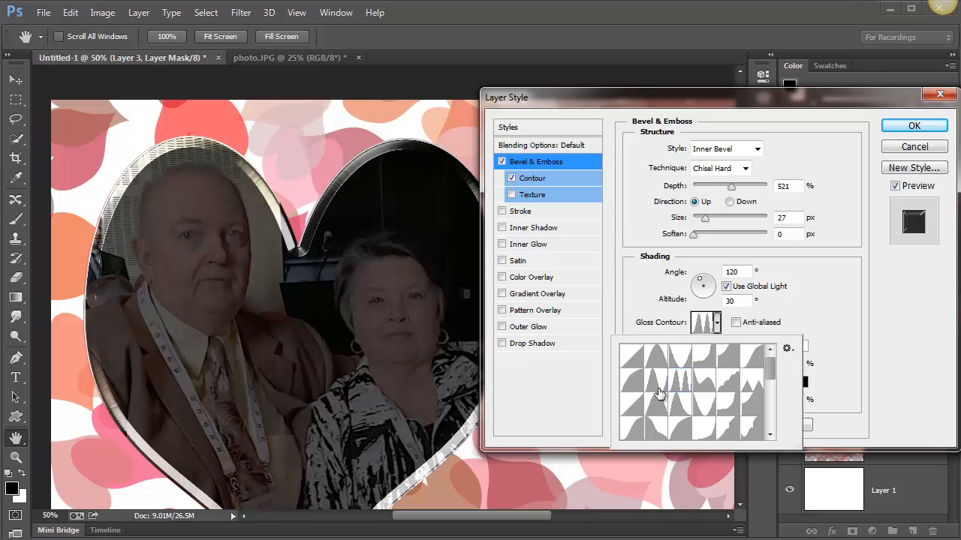
click(658, 391)
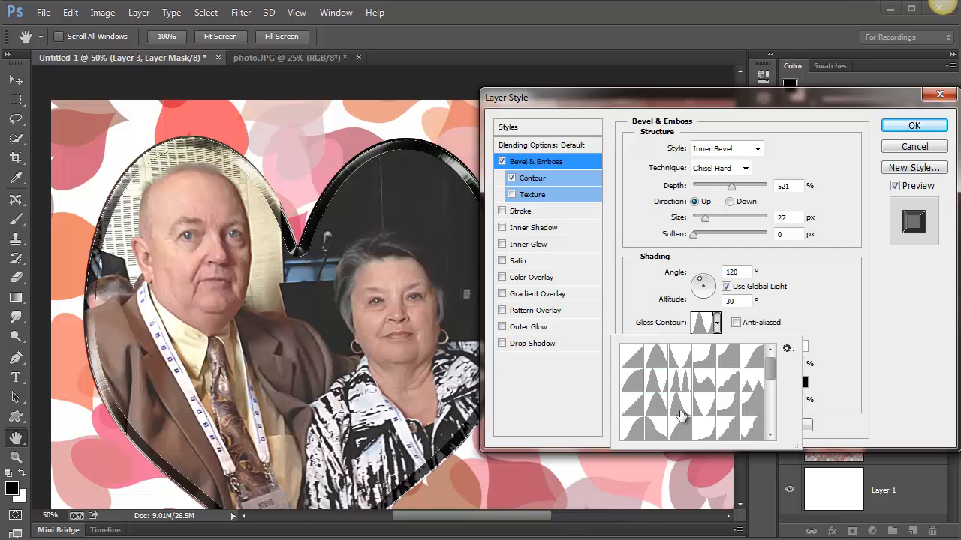
click(680, 411)
click(655, 428)
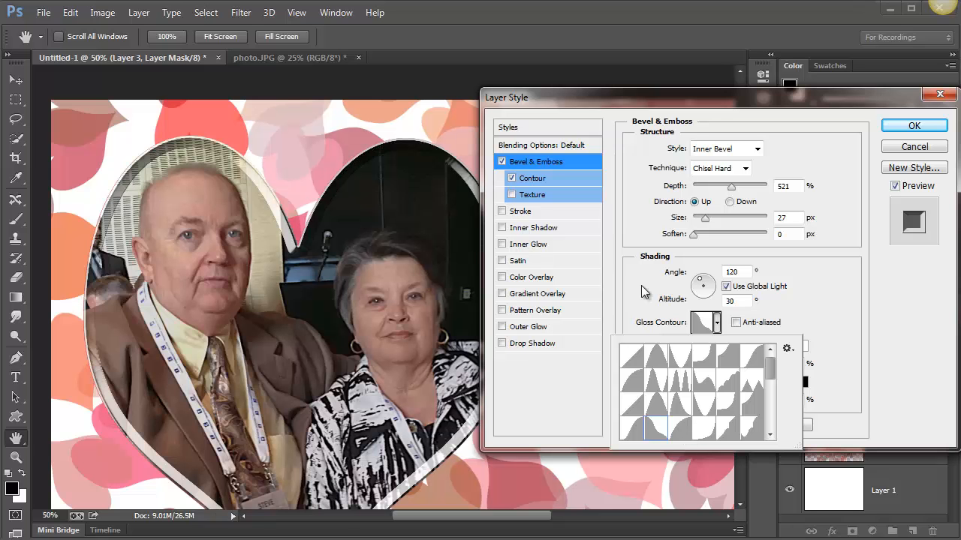
Add a Drop Shadow to the heart photo at a 129° angle and a distance of 23 px
click(534, 345)
click(534, 345)
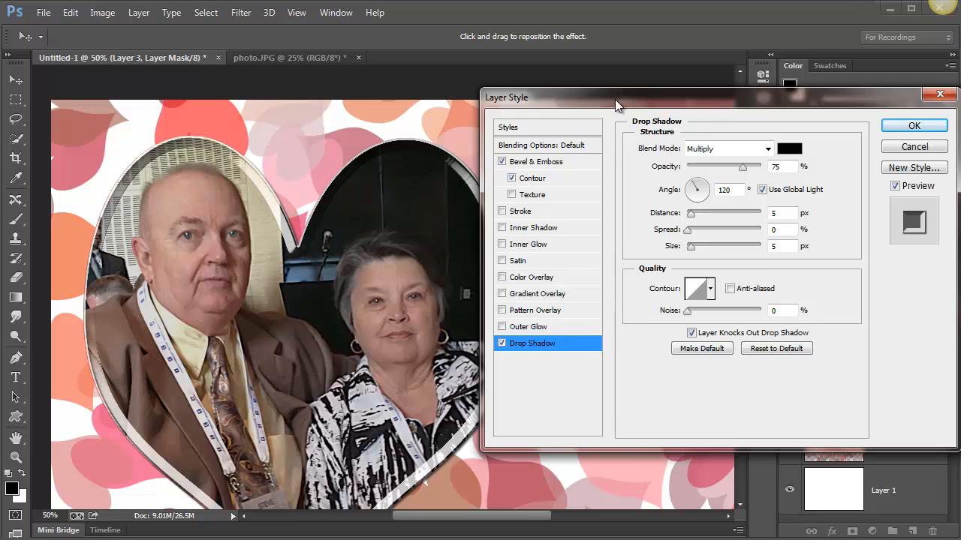
drag(758, 98, 906, 115)
drag(531, 362, 527, 382)
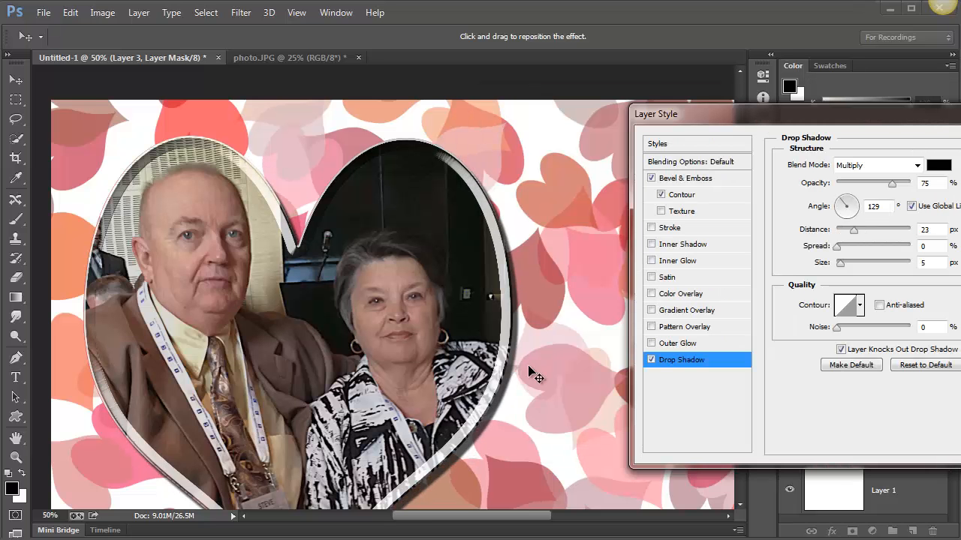
key(ctrl+minus)
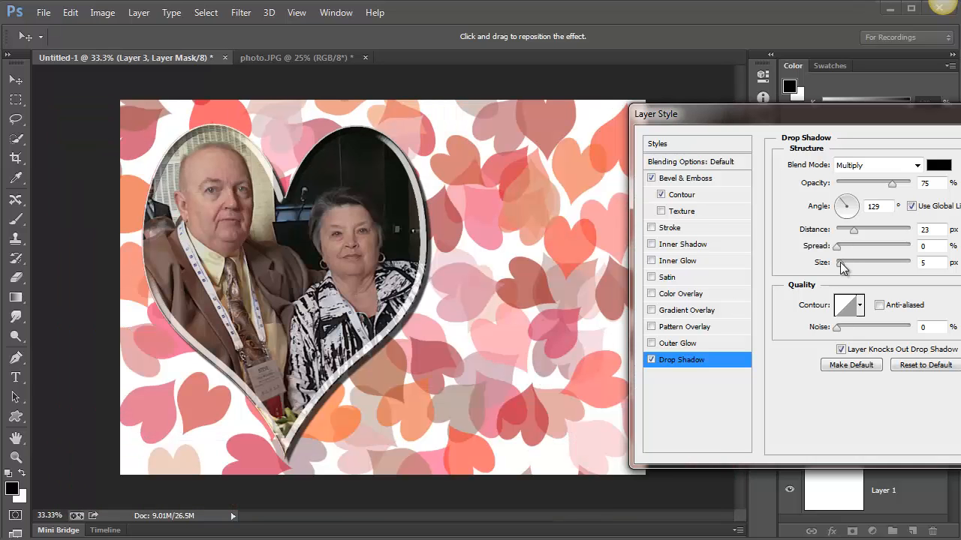
Set the Drop Shadow's size to 35 px, enable Inner Shadow, and shift the drop shadow to a 160° angle and 27 px distance
drag(840, 263, 851, 263)
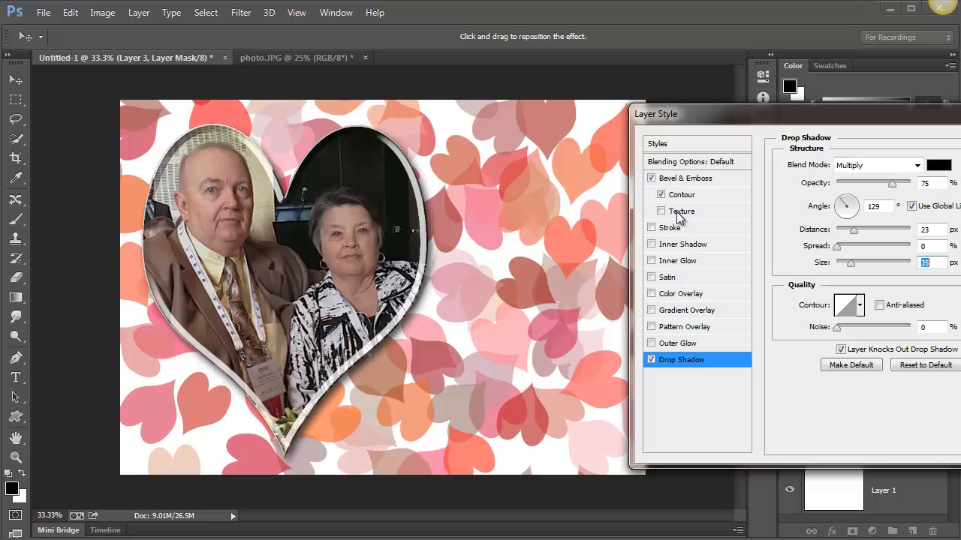
click(651, 244)
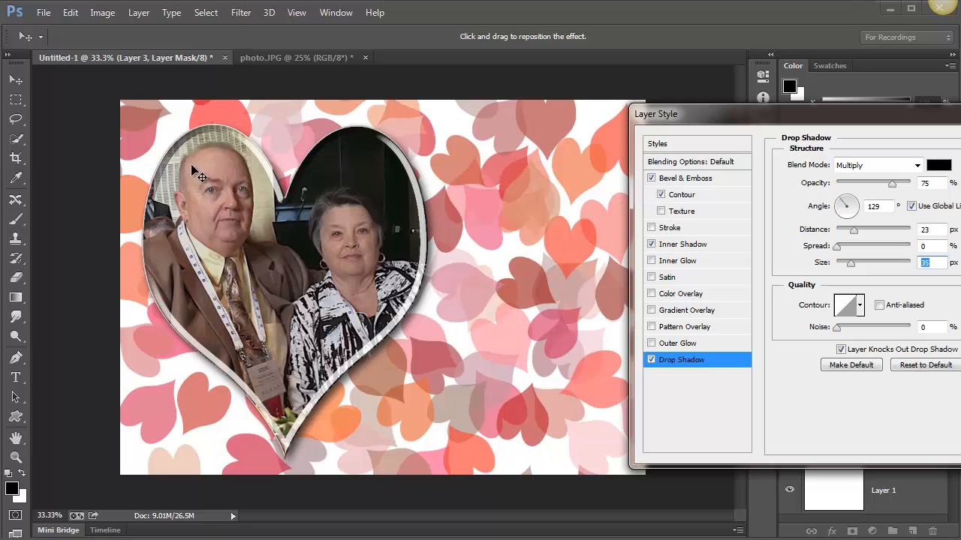
drag(182, 158, 188, 159)
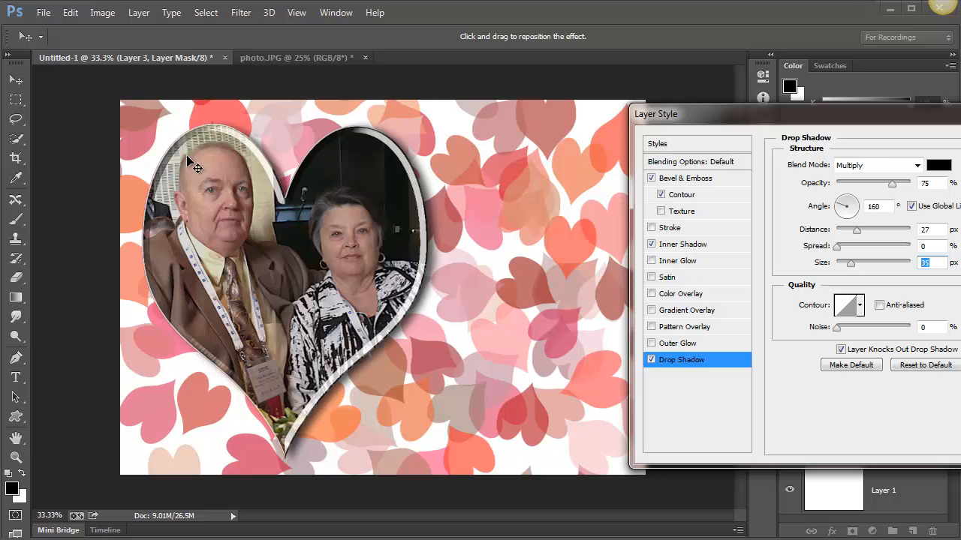
Set the Inner Shadow to a 110° angle, 40 px distance and 32 px size, and apply the layer style
click(682, 251)
drag(343, 242, 338, 241)
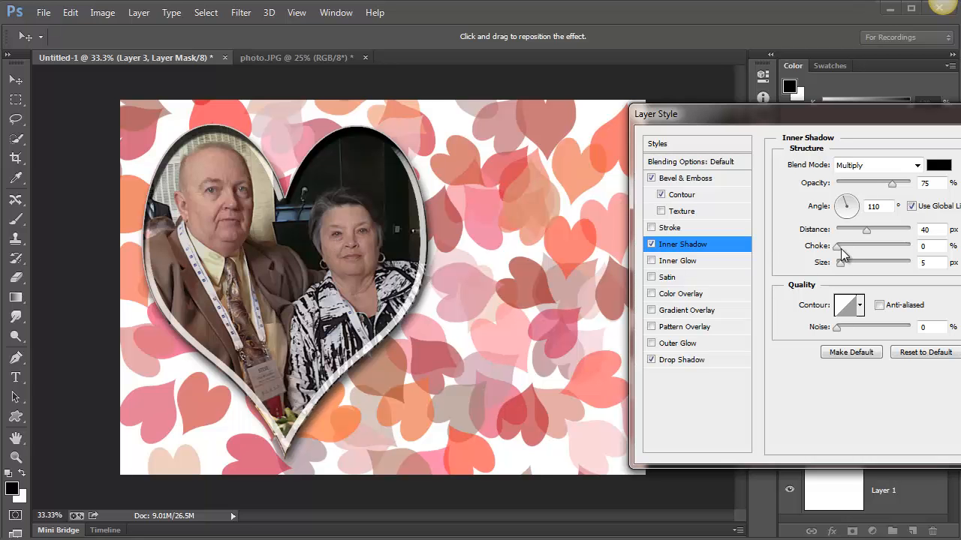
drag(841, 268, 850, 265)
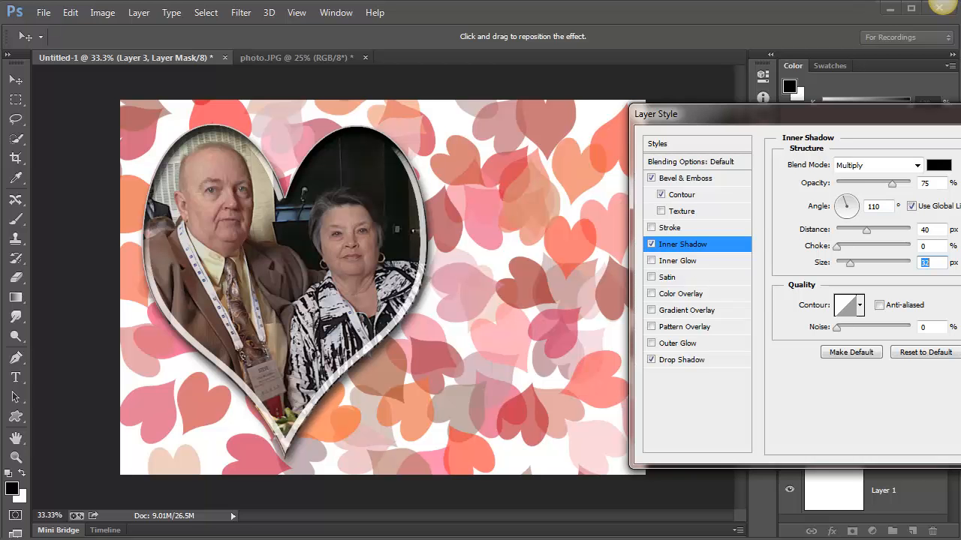
key(Return)
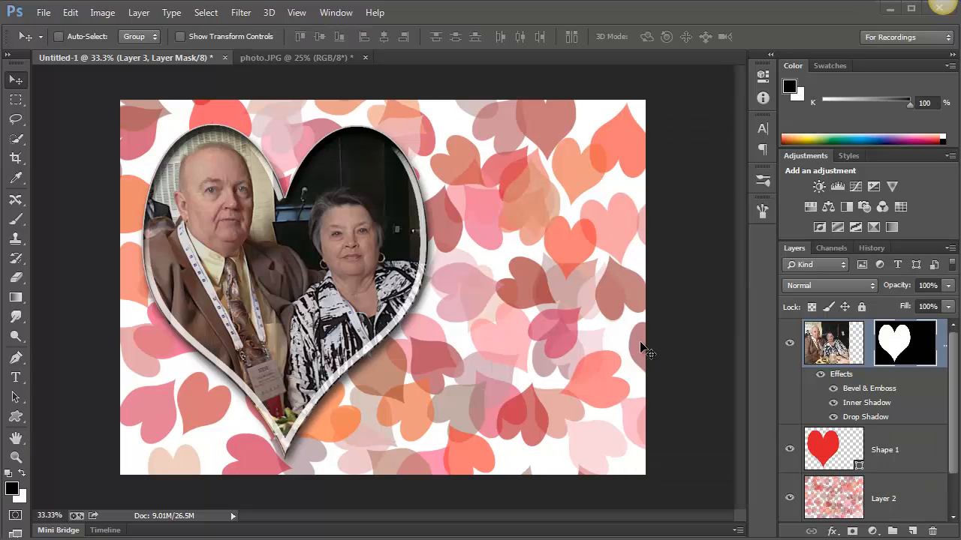
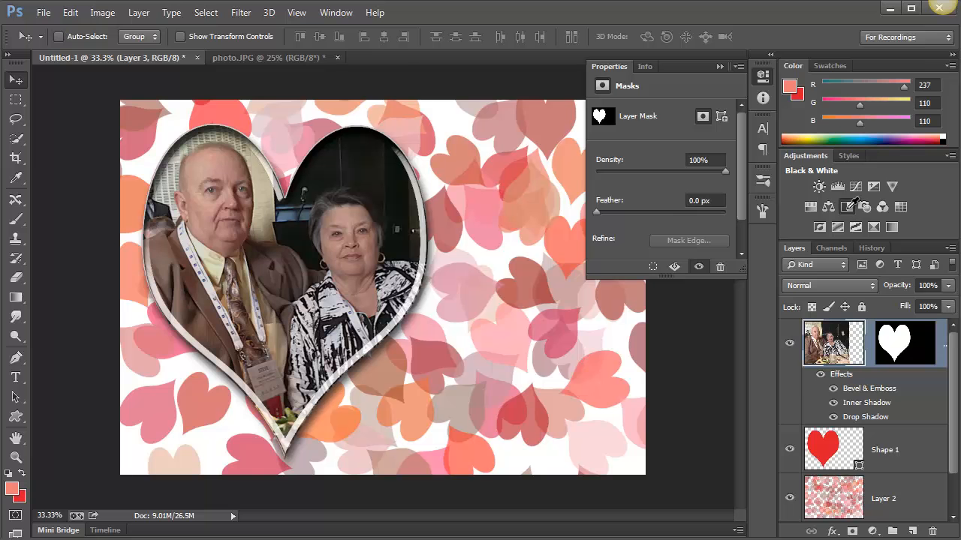
Add a Black & White adjustment layer and fill its mask with black outside the photo's heart shape so it affects only the photo
click(848, 207)
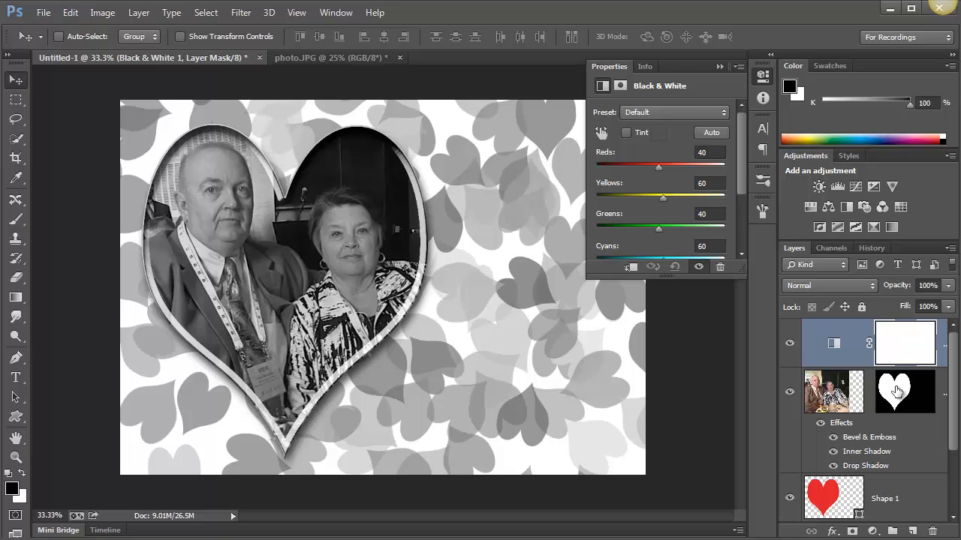
drag(896, 390, 895, 398)
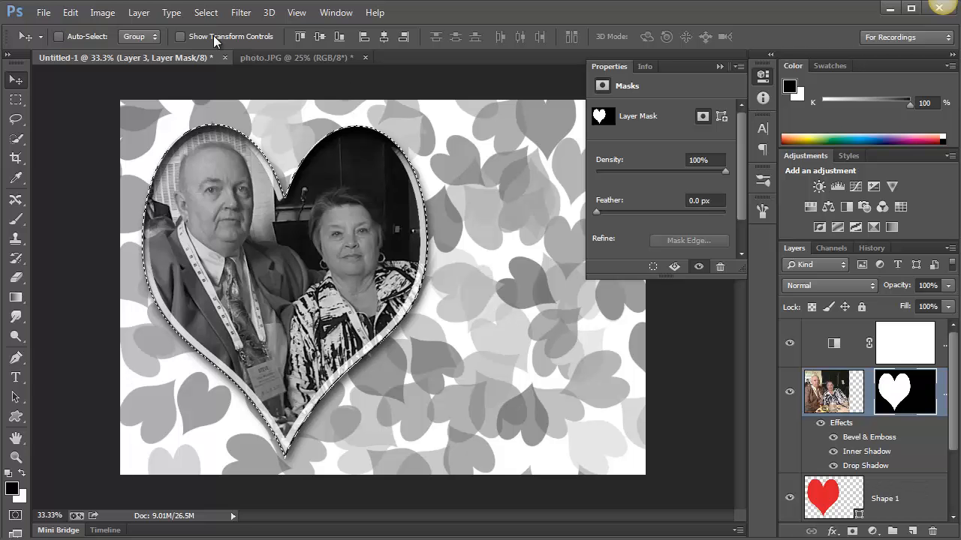
click(206, 13)
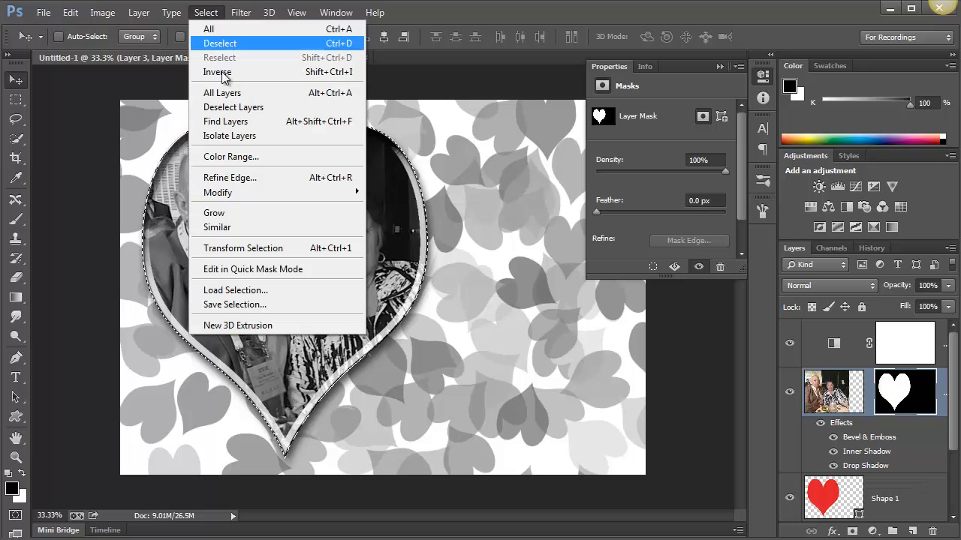
click(223, 75)
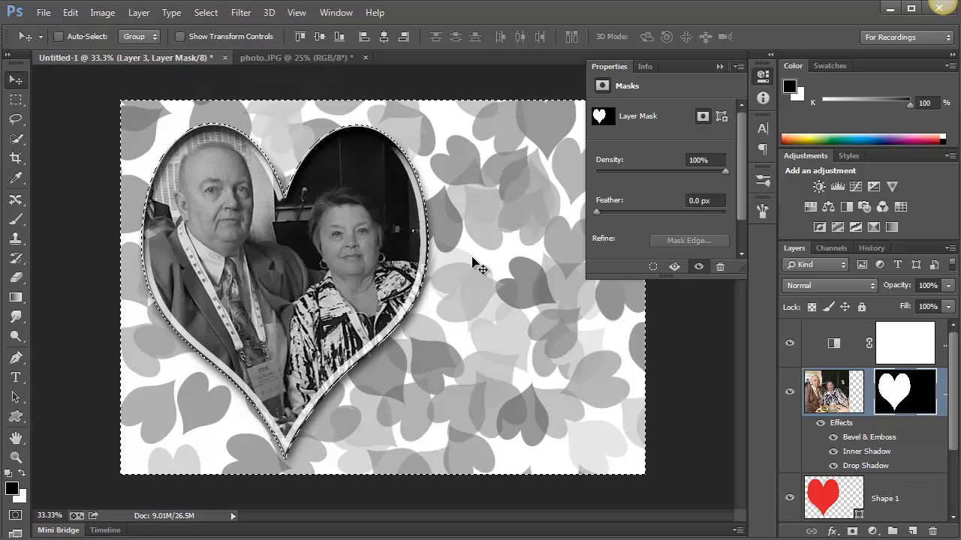
click(897, 343)
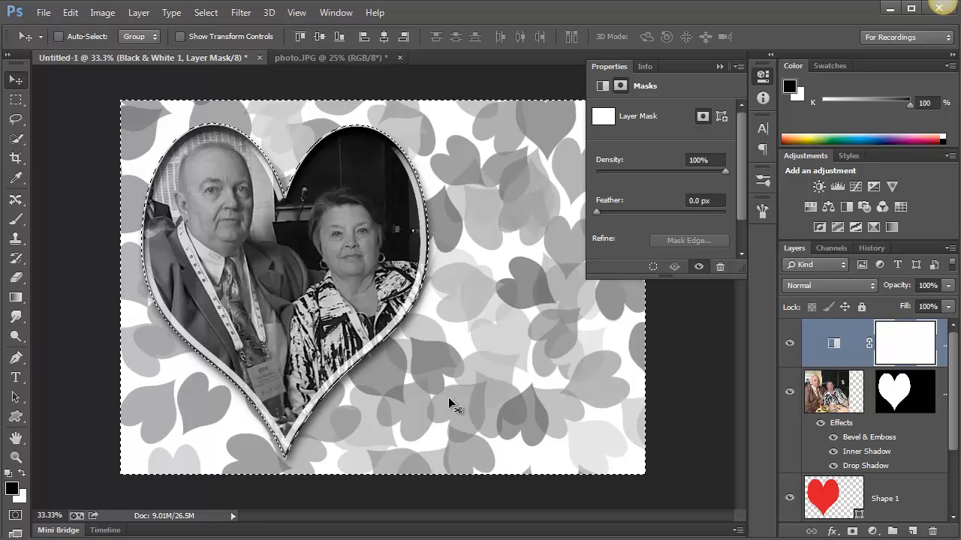
key(alt+BackSpace)
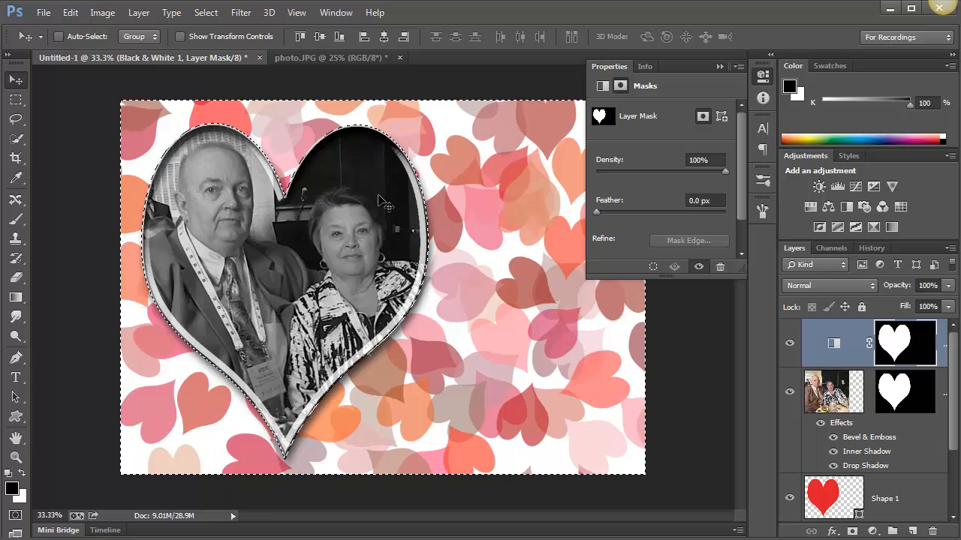
key(ctrl+d)
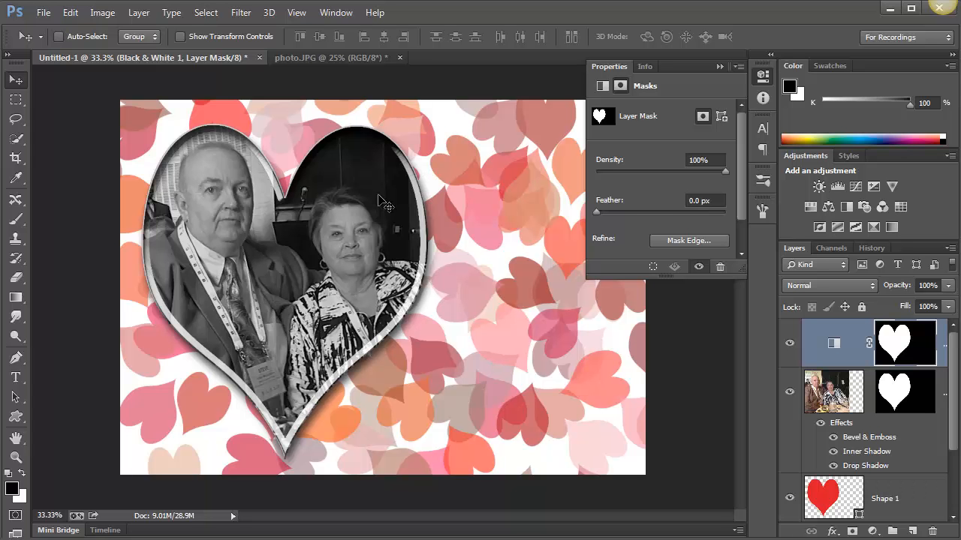
Toggle the Black & White layer's visibility to compare the color and monochrome photo, and collapse the mask properties
click(791, 345)
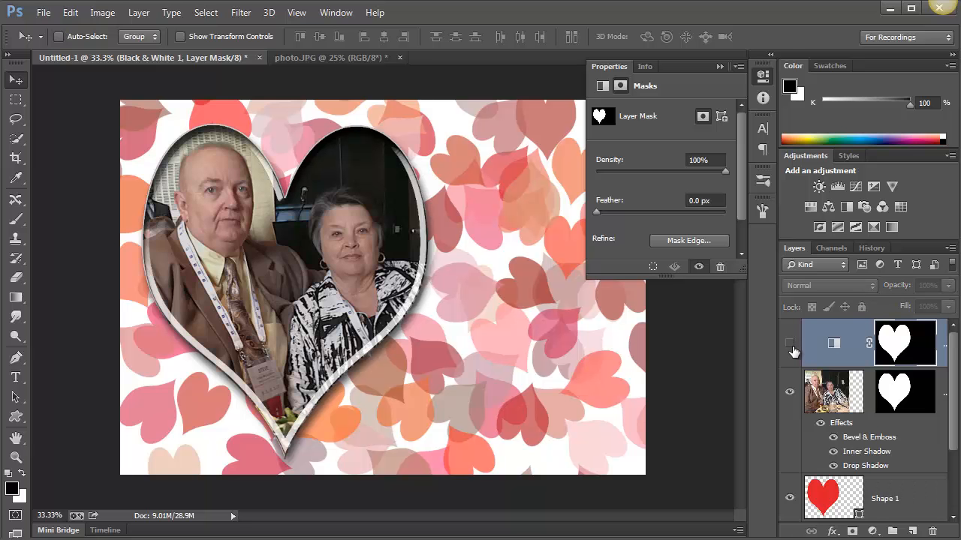
click(790, 345)
click(790, 346)
click(791, 345)
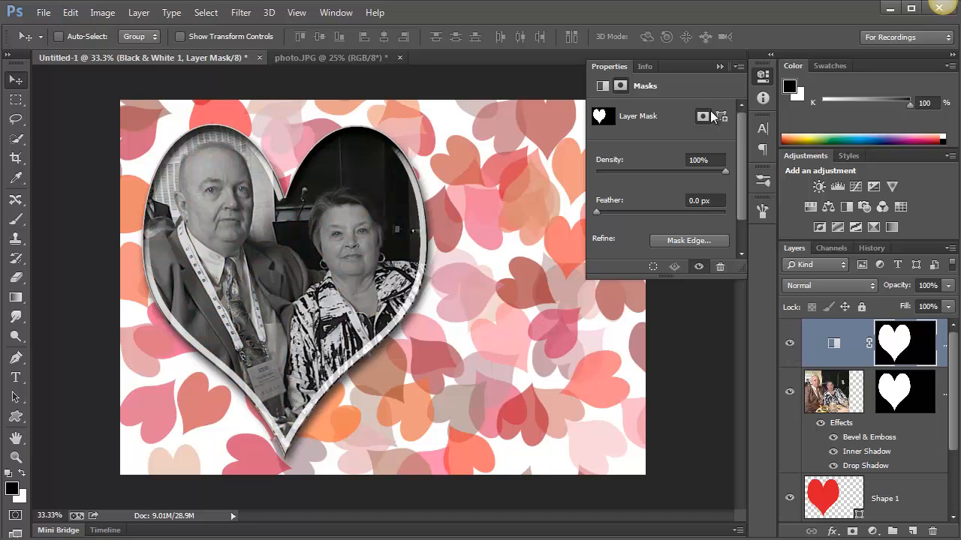
click(721, 66)
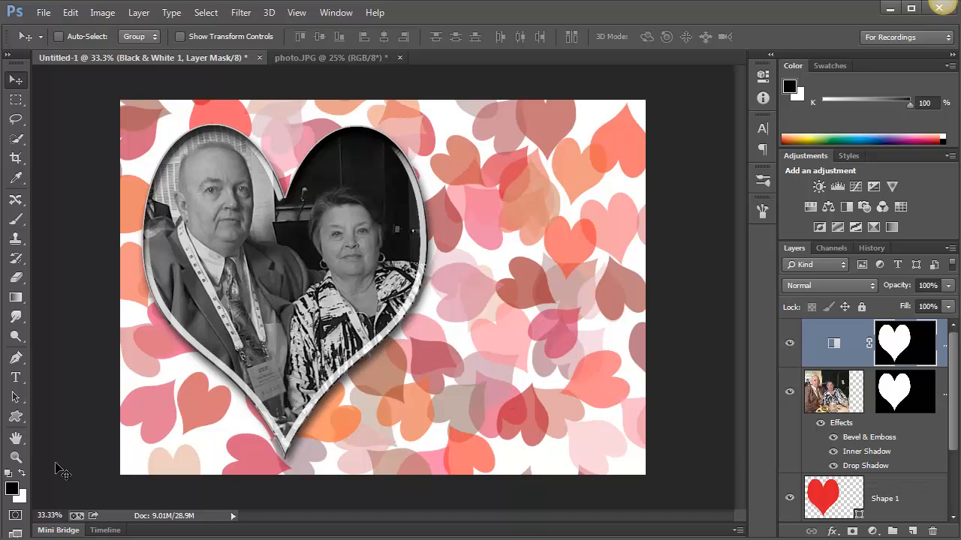
Draw a white heart shape about 876 px wide and 1194 px high beside the photo heart, and move it slightly up
click(16, 417)
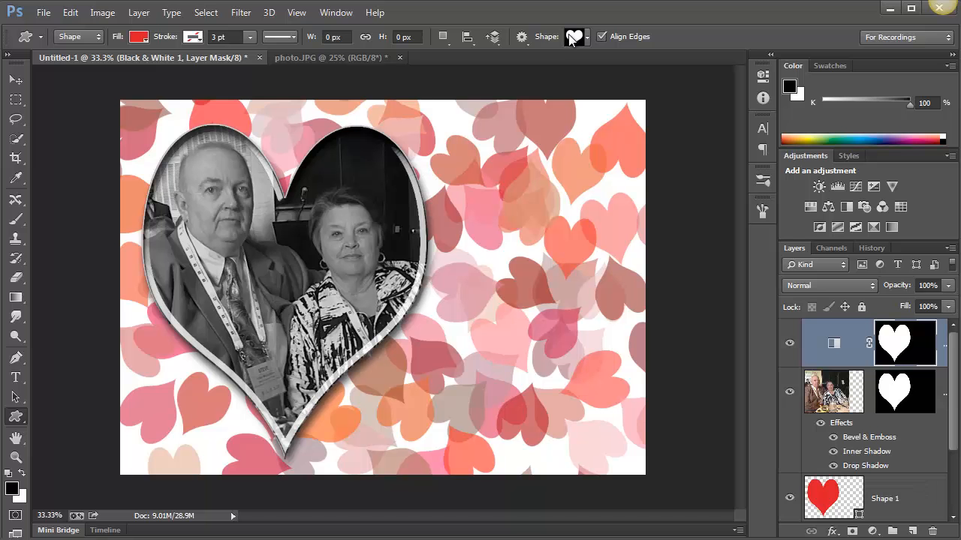
click(142, 42)
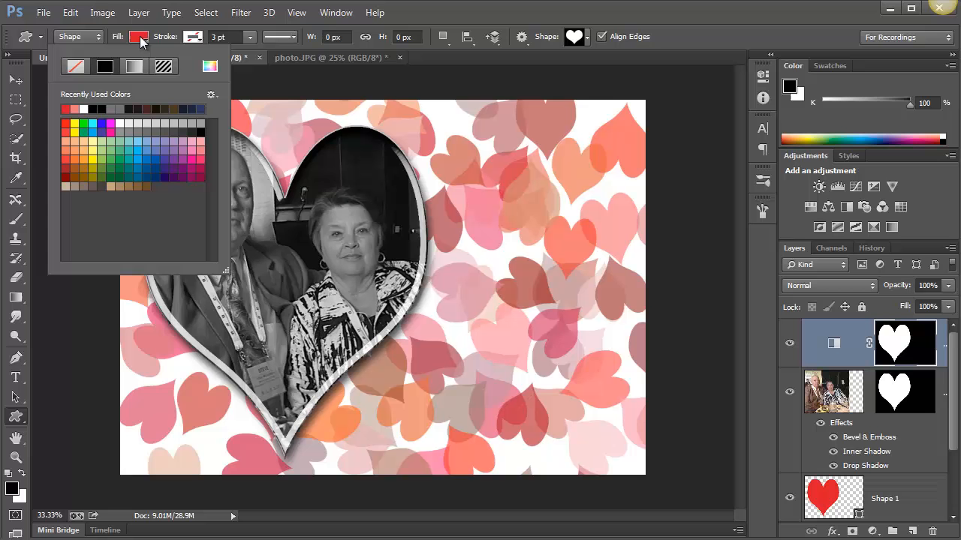
click(84, 110)
drag(424, 158, 638, 441)
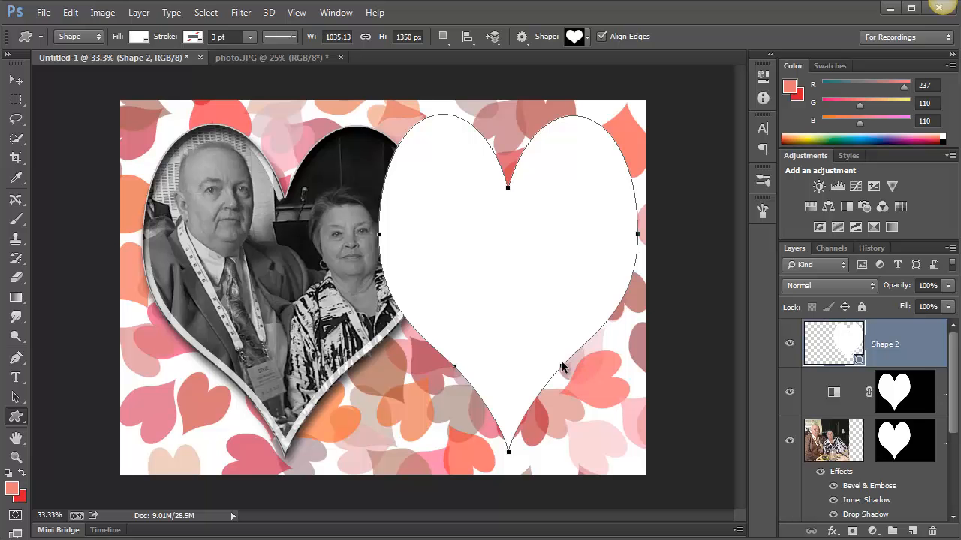
key(ctrl+z)
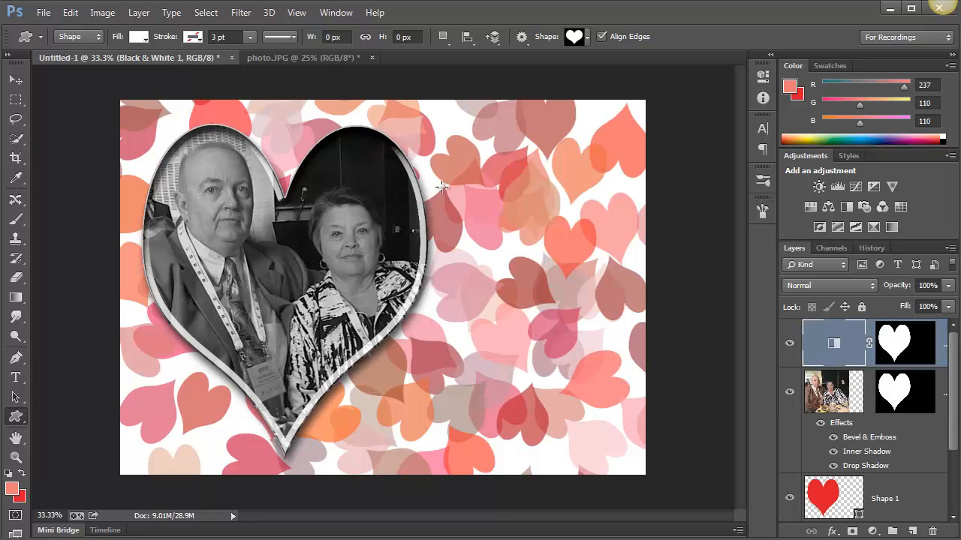
drag(419, 151, 637, 448)
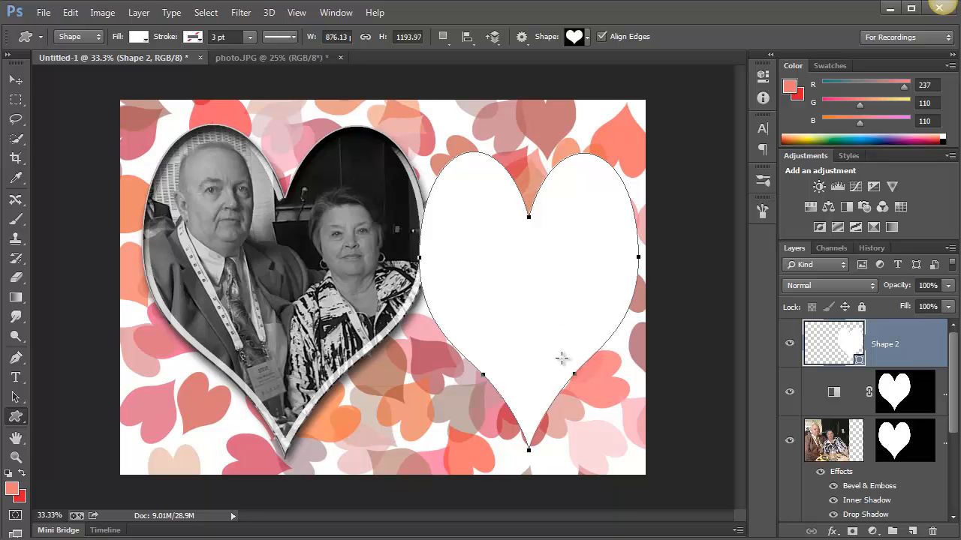
key(v)
drag(563, 365, 560, 322)
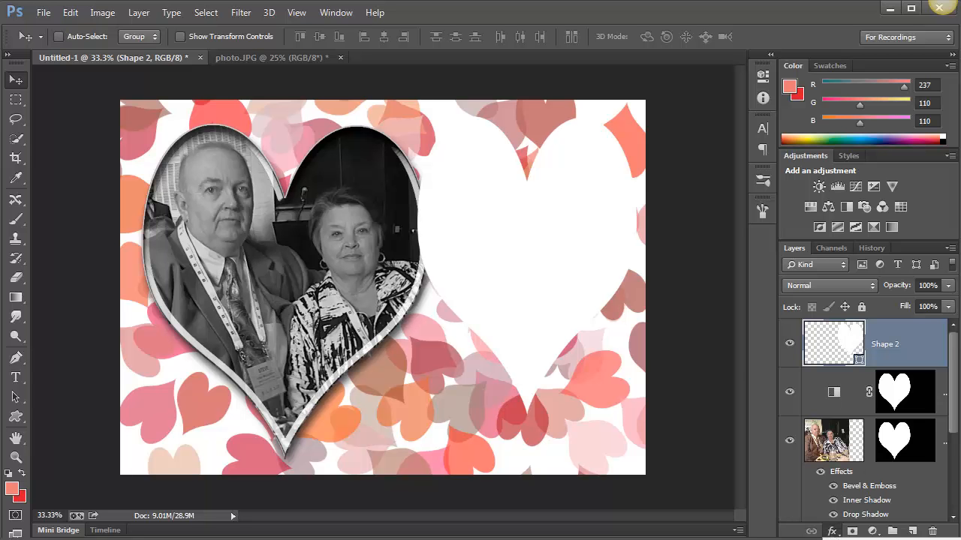
double_click(866, 514)
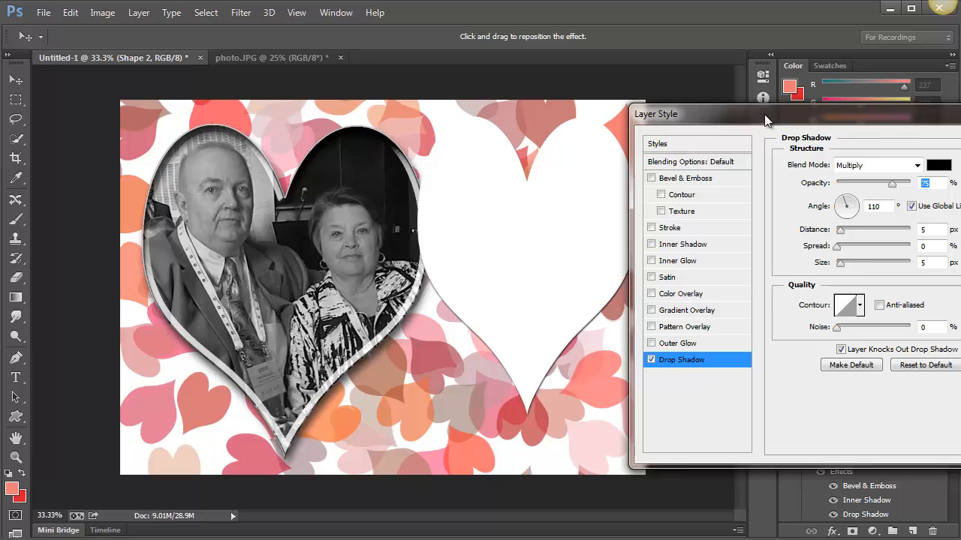
drag(765, 115, 823, 117)
mouse_move(515, 296)
mouse_down()
mouse_move(495, 278)
mouse_move(515, 301)
mouse_up()
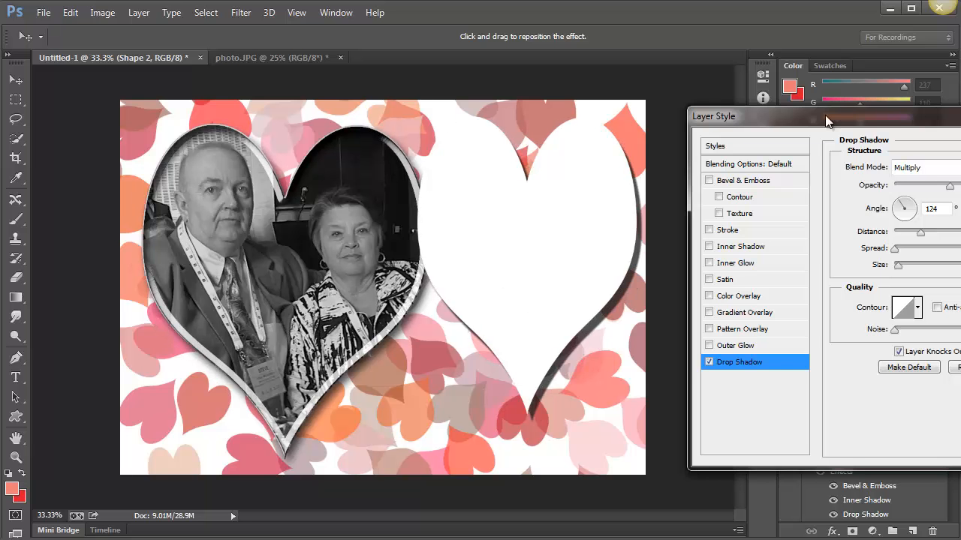
drag(825, 115, 647, 116)
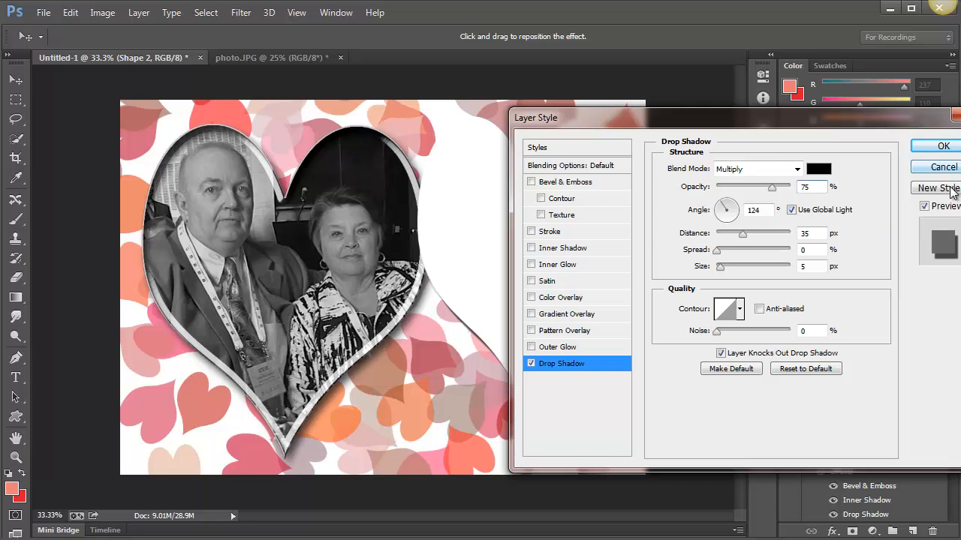
key(Return)
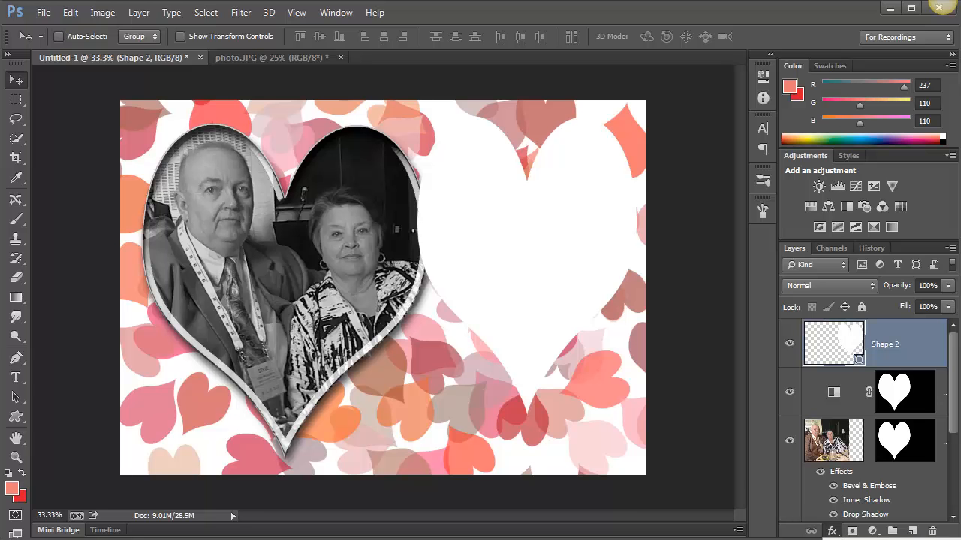
Add a Drop Shadow to the white heart without global light, at a 114° angle and 50 px distance
click(856, 539)
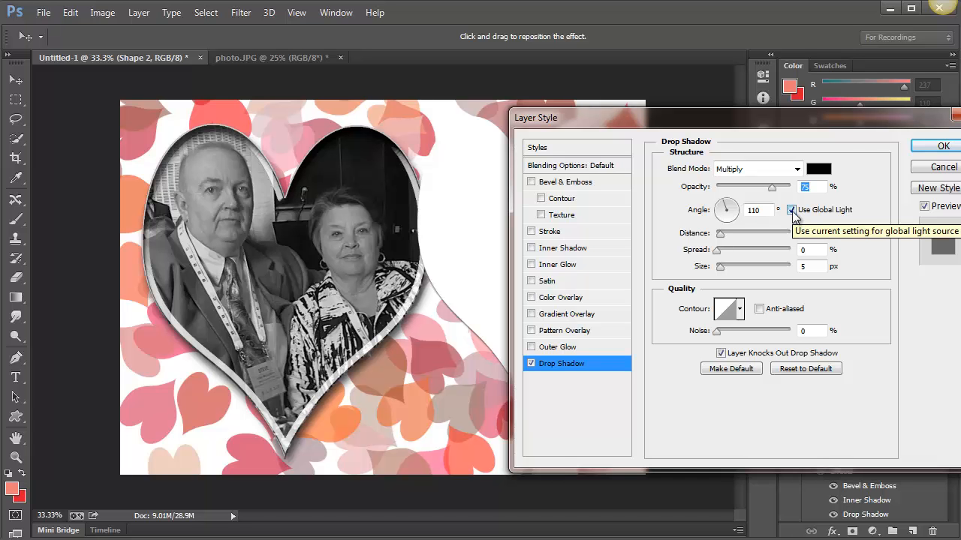
click(792, 211)
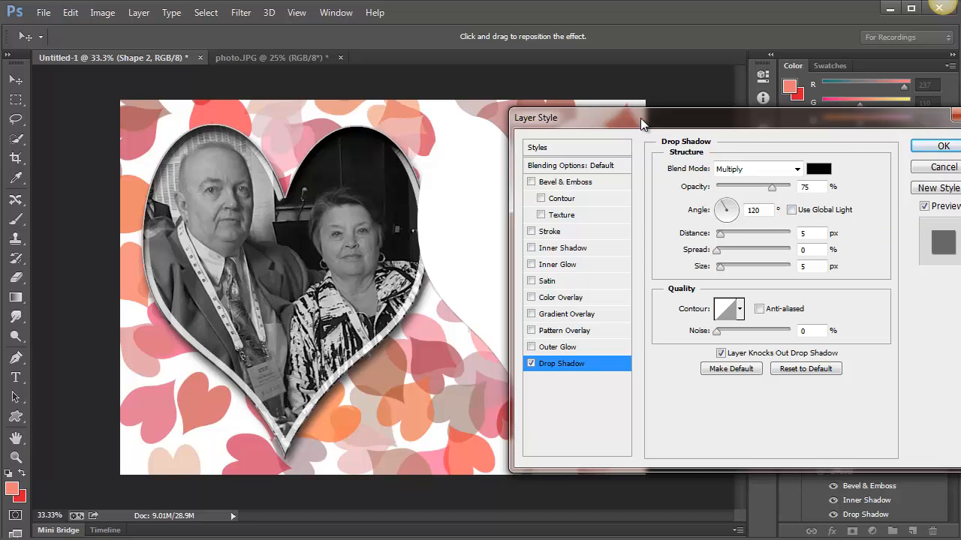
drag(640, 118, 805, 97)
mouse_move(549, 343)
mouse_down()
mouse_move(527, 341)
mouse_move(543, 350)
mouse_move(520, 358)
mouse_move(553, 358)
mouse_up()
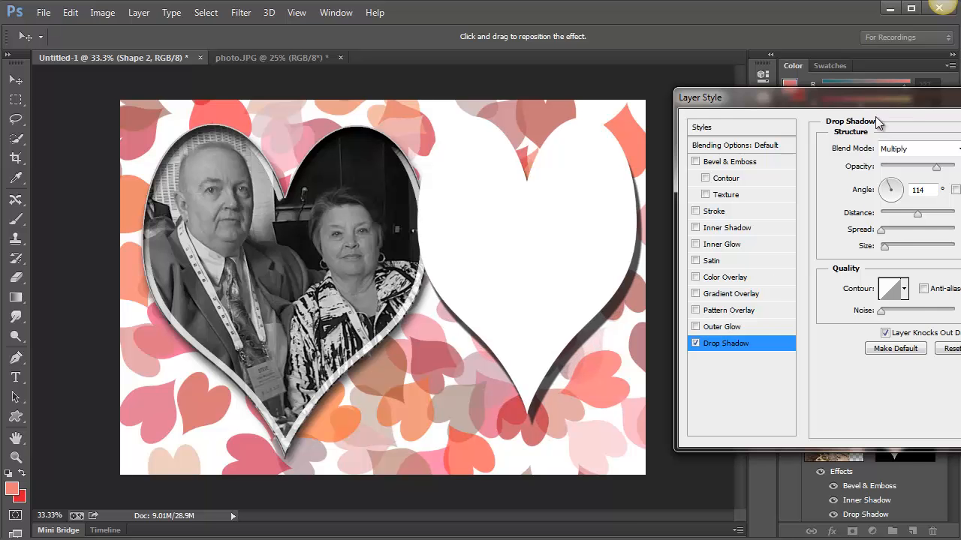
drag(877, 96, 192, 93)
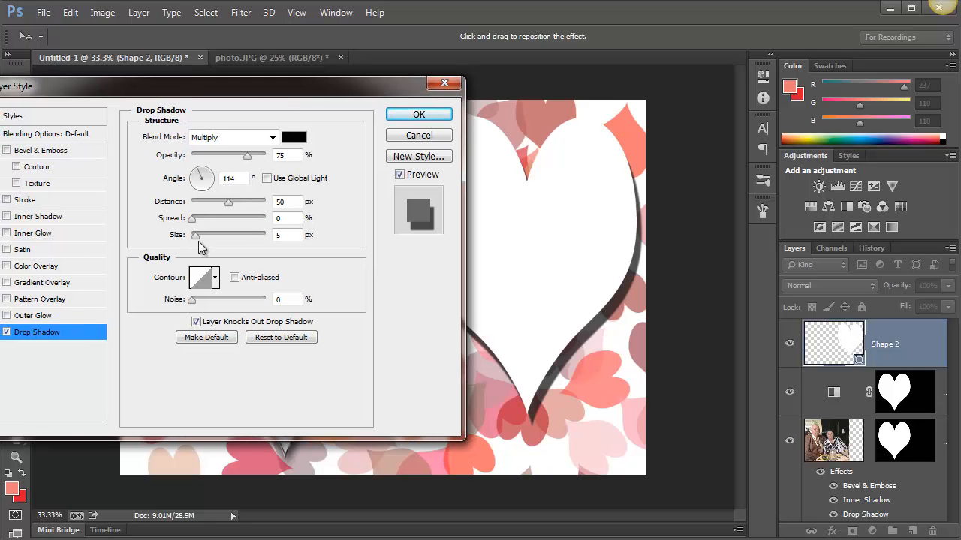
Soften the white heart's Drop Shadow to a size of 29 px and 48% opacity, and apply the layer style
drag(196, 238, 211, 235)
drag(247, 156, 227, 159)
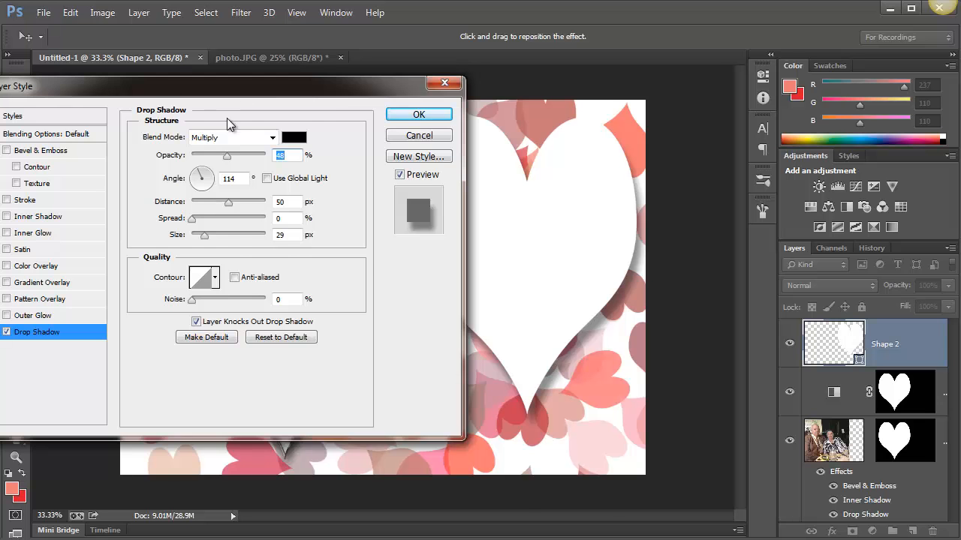
drag(241, 87, 314, 133)
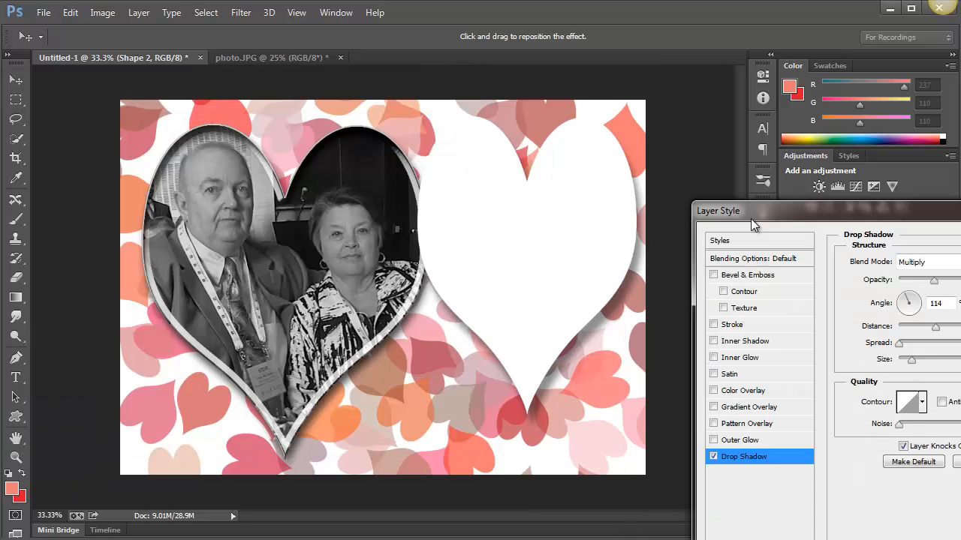
drag(751, 218, 754, 209)
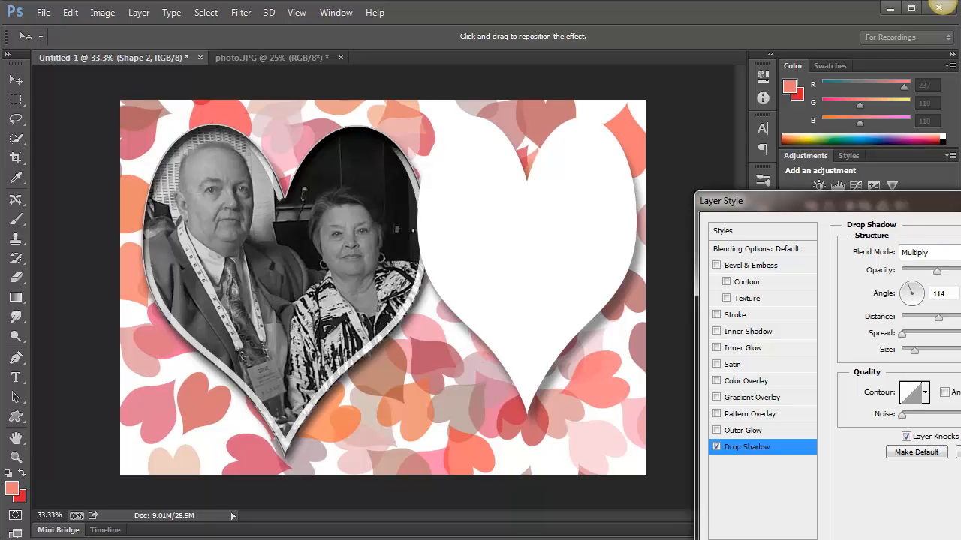
drag(921, 202, 601, 170)
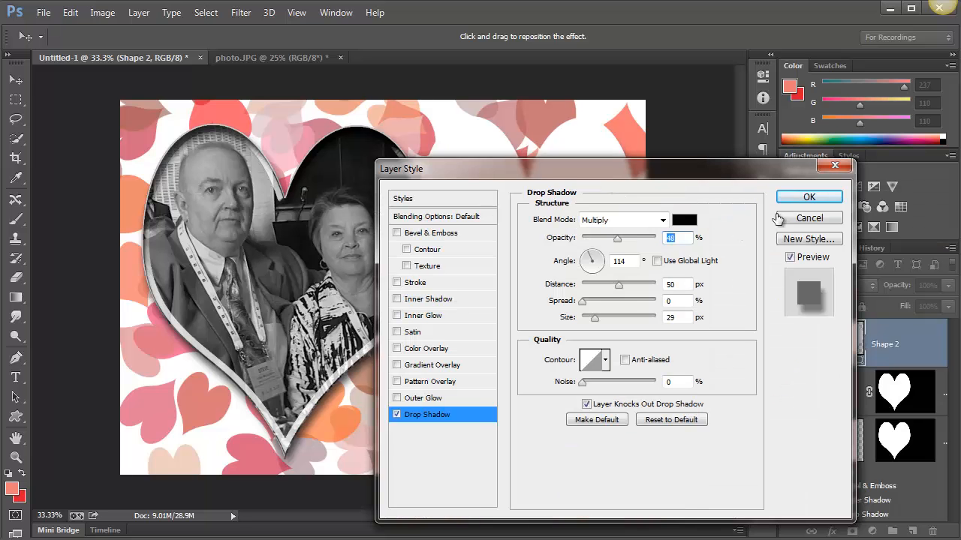
click(809, 198)
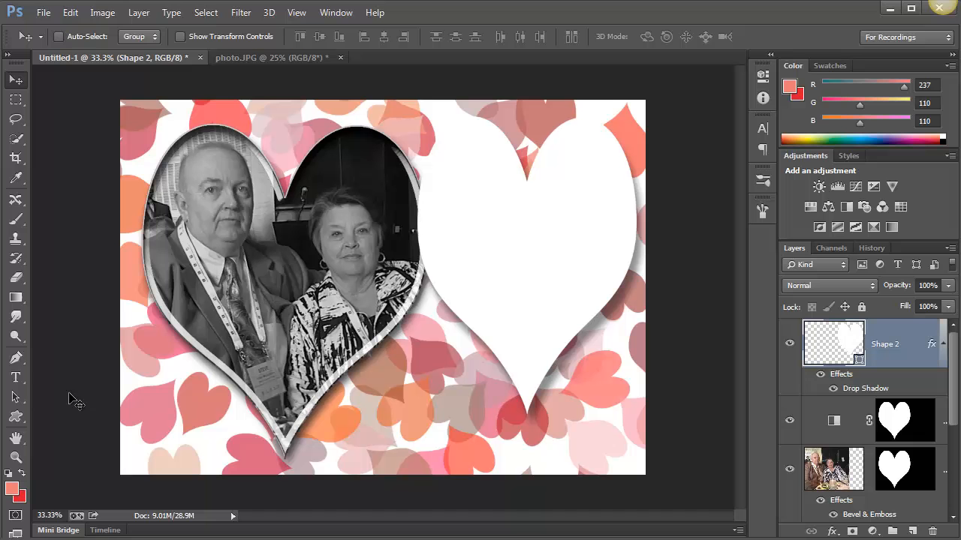
Create a new layer with a text box across the middle of the white heart and enter "Love"
click(16, 381)
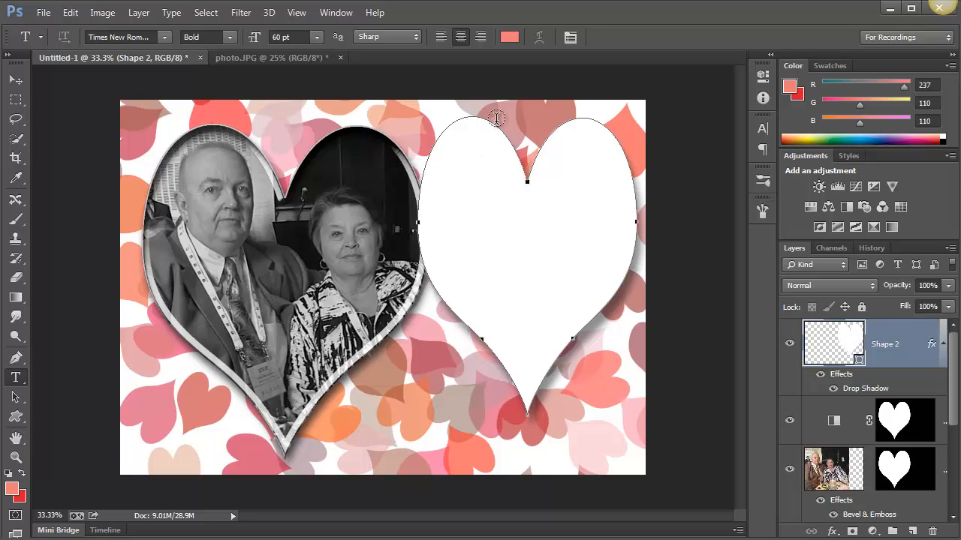
click(913, 532)
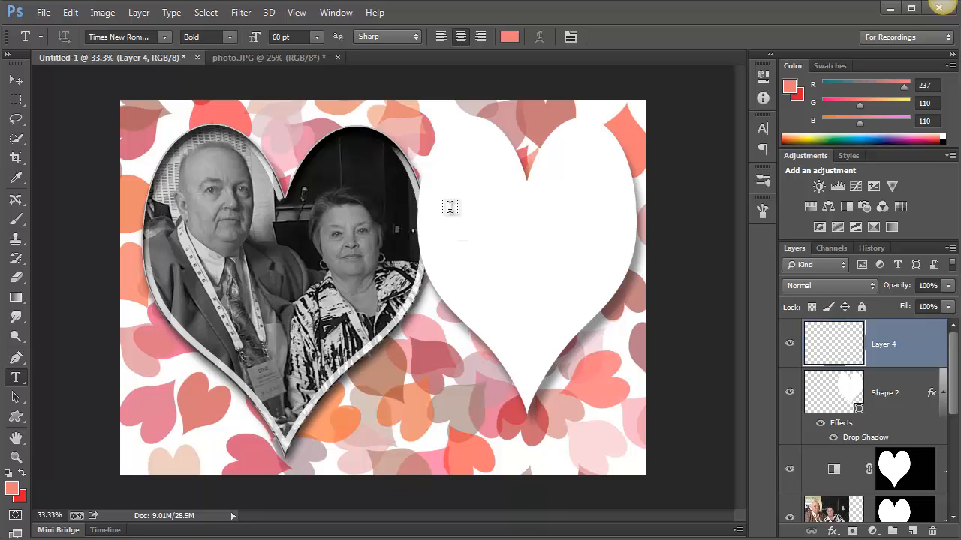
drag(444, 189, 617, 293)
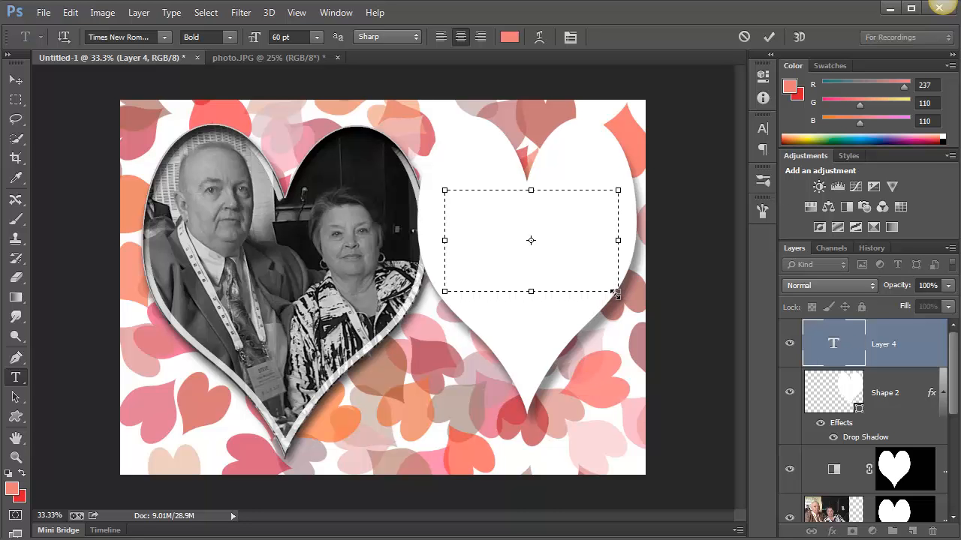
text(Love)
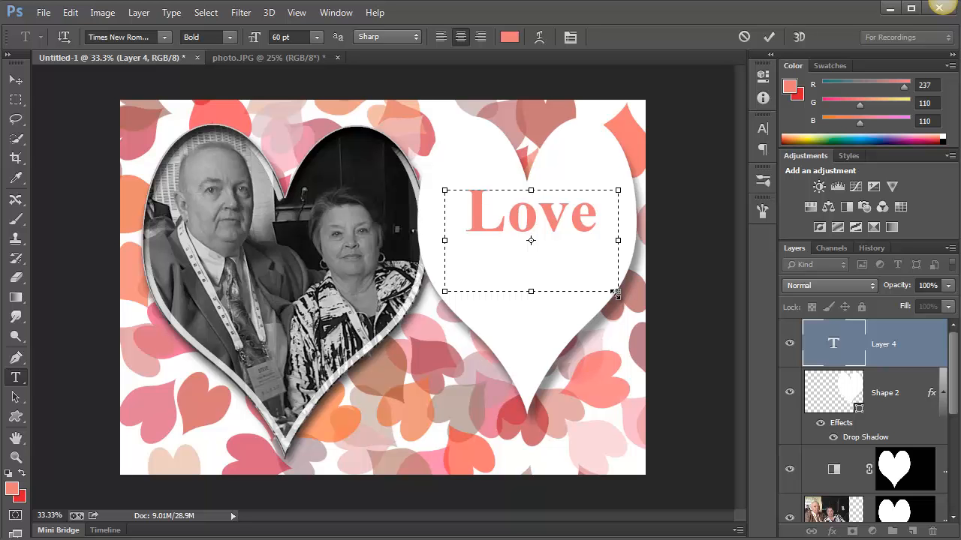
Set the greeting text to 36 pt and complete it to read "Love from Us to You"
key(ctrl+a)
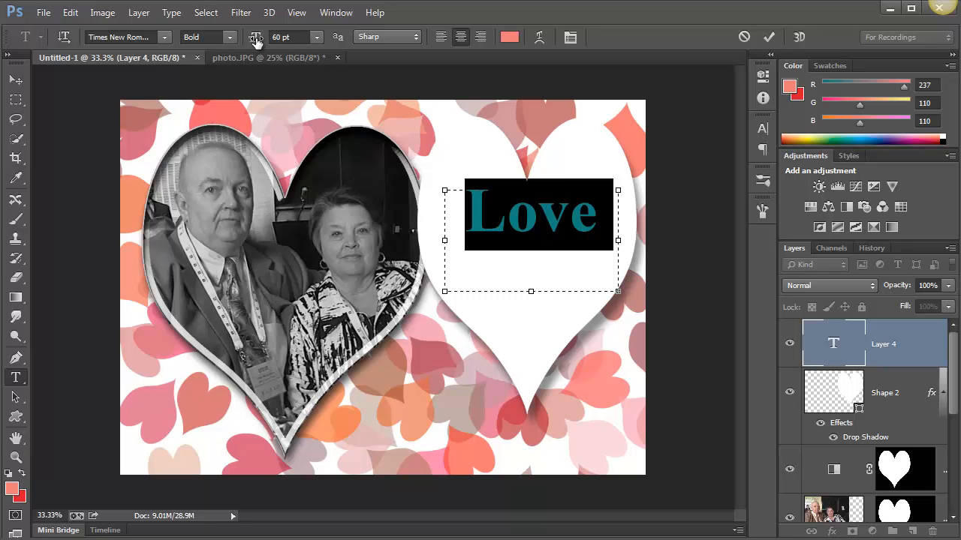
drag(256, 39, 237, 41)
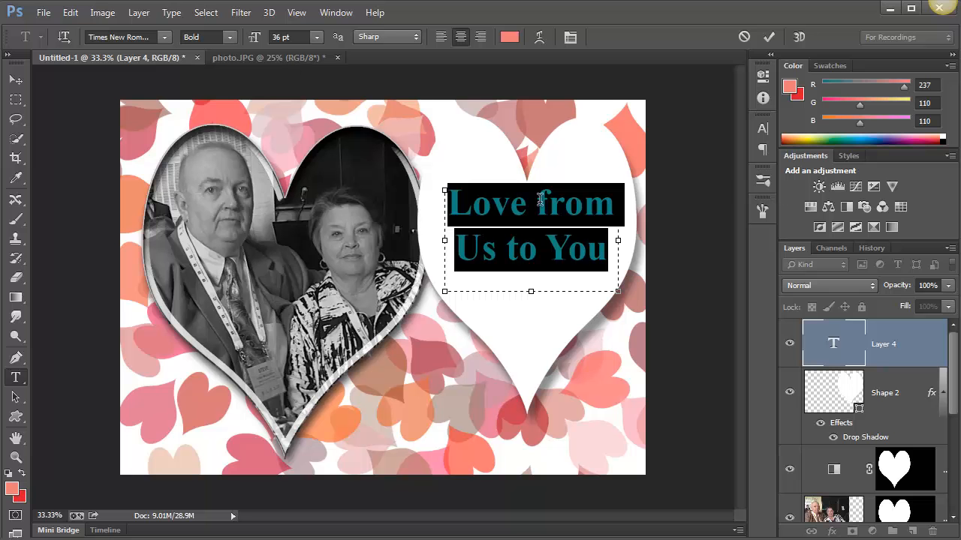
Try other fonts on the whole greeting text, including Vivaldi, Vladimir Script, Vrinda, Wide Latin and MS PMincho
click(145, 38)
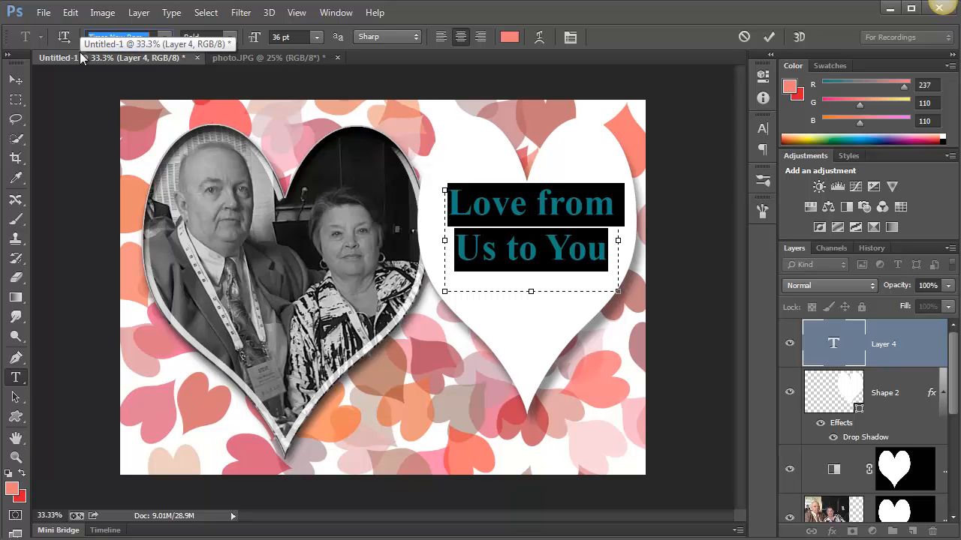
key(Down)
key(Down)
key(Down)
key(Down)
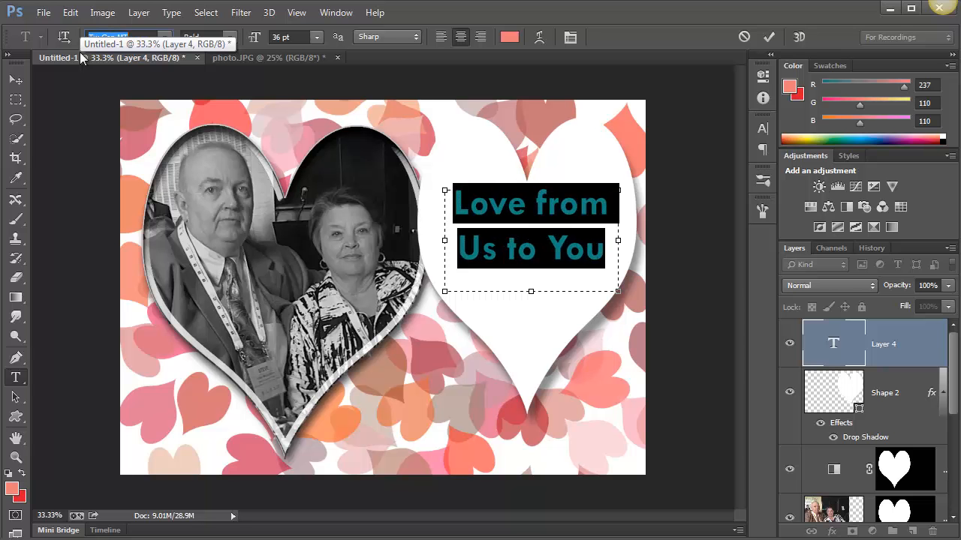
key(Down)
key(Down)
key(Down)
key(Down)
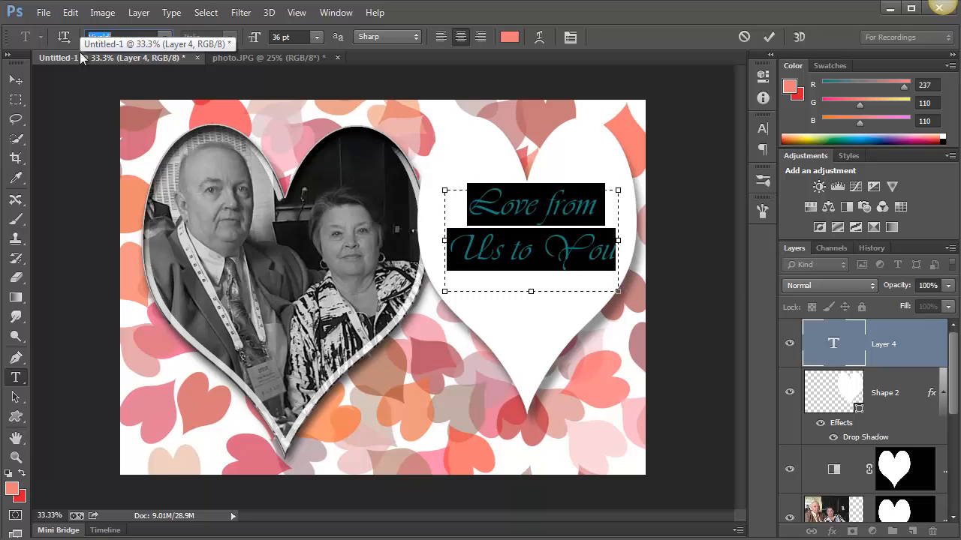
key(Down)
key(Down)
key(Down)
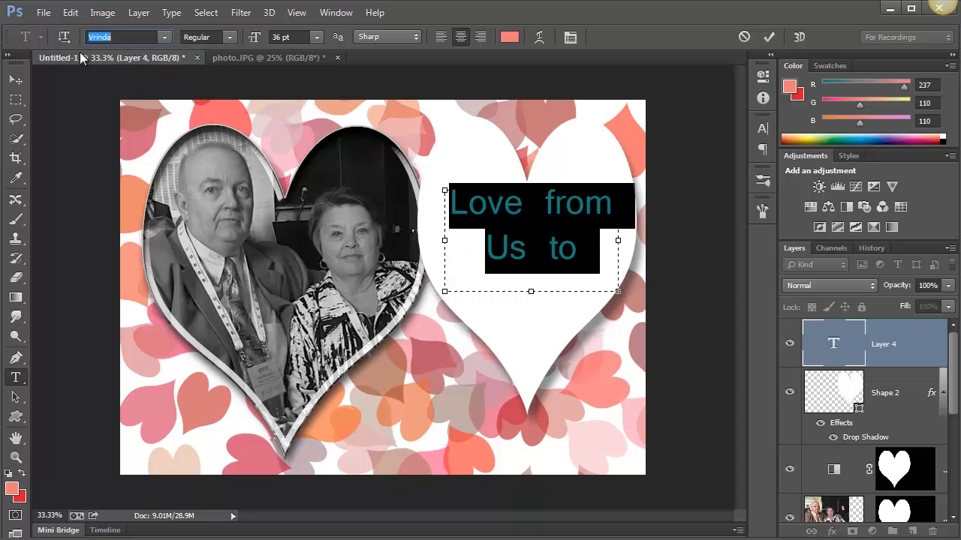
key(Up)
key(Up)
key(Down)
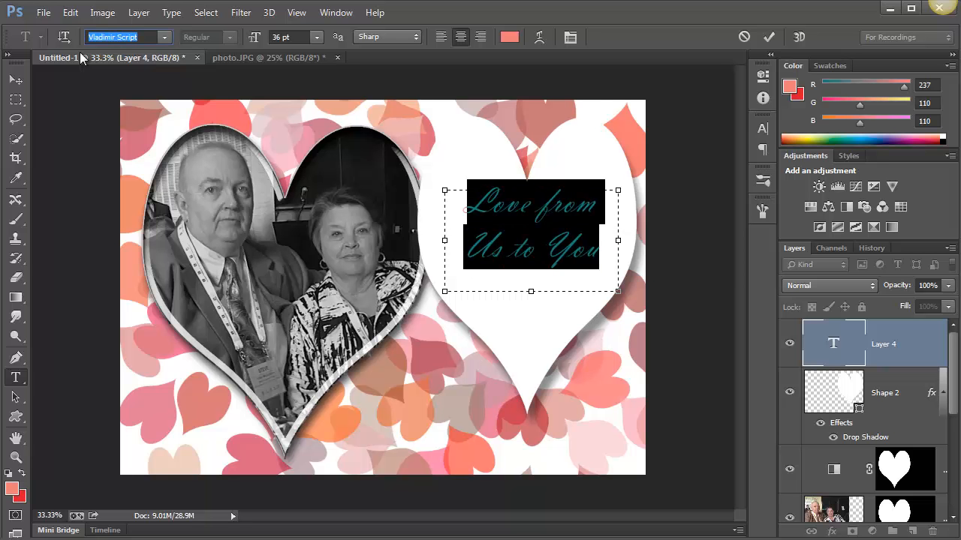
key(Down)
key(Down)
key(Down)
key(Down)
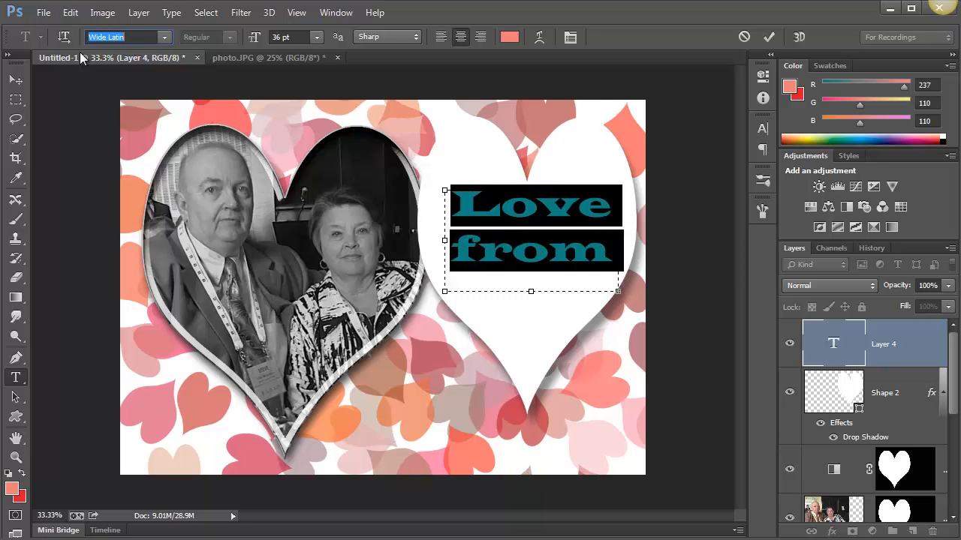
key(Down)
key(Down)
key(Down)
key(Down)
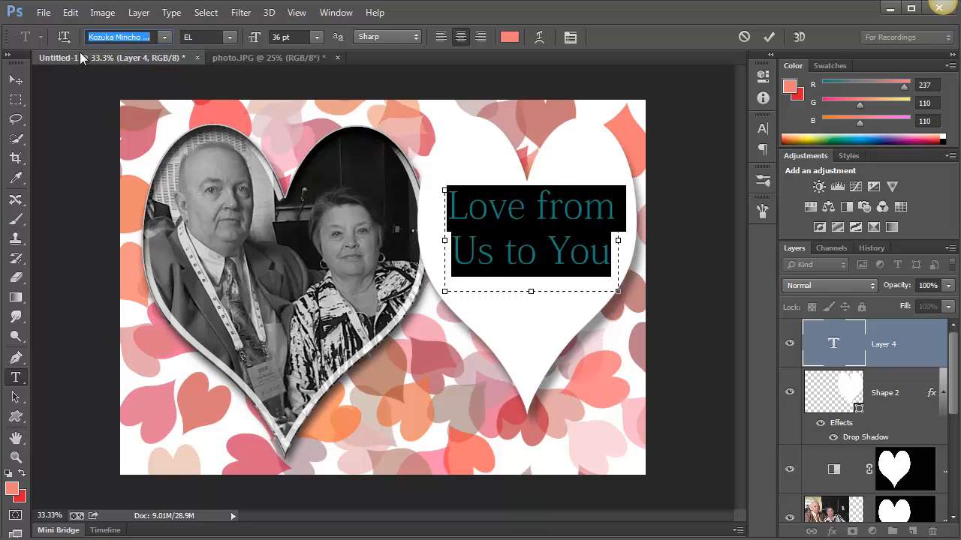
key(Down)
key(Down)
key(Down)
key(Down)
key(Down)
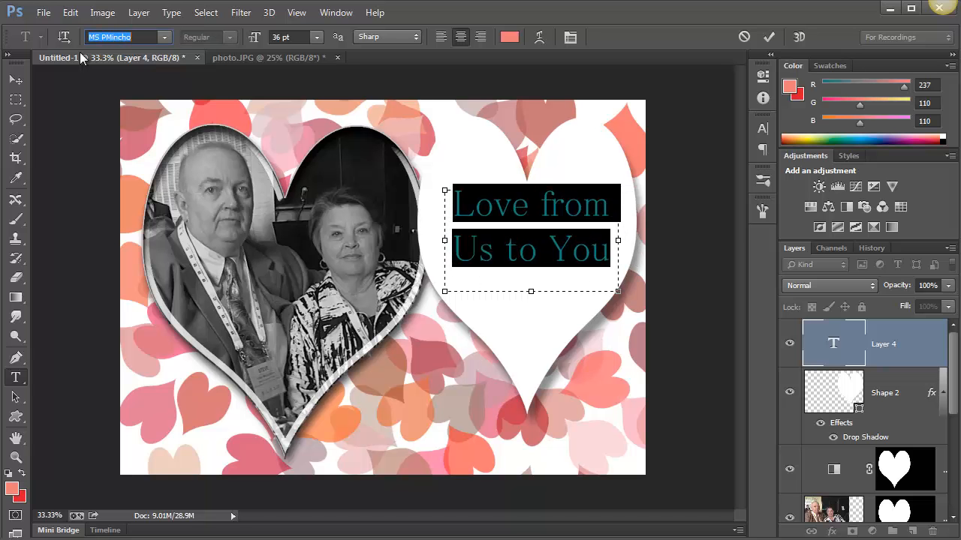
key(Down)
key(Down)
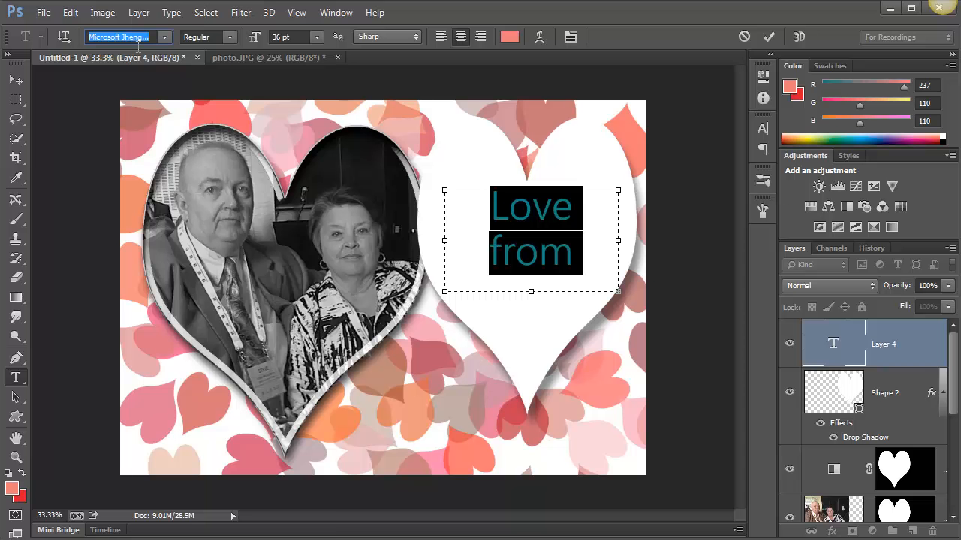
Set the greeting's font to Edwardian Script ITC and commit the text
click(166, 39)
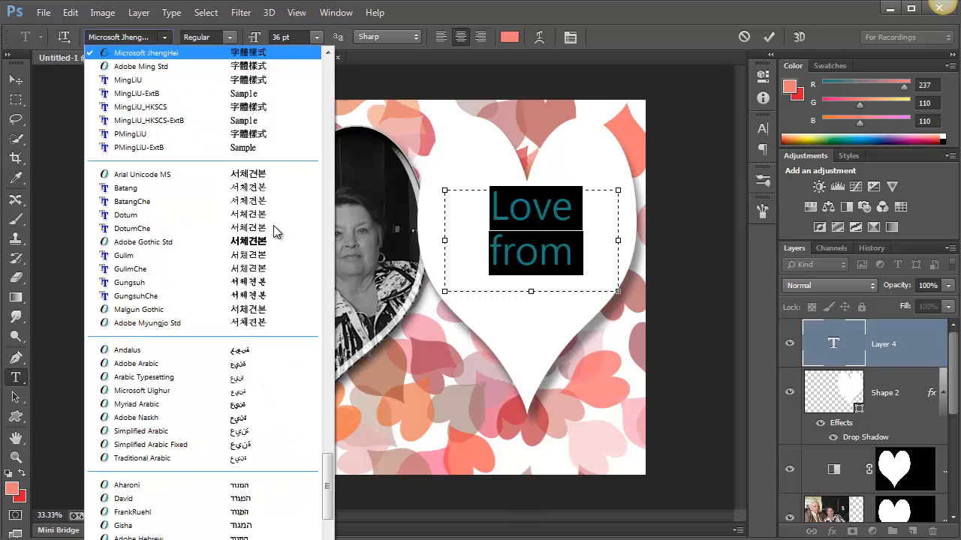
drag(325, 488, 325, 151)
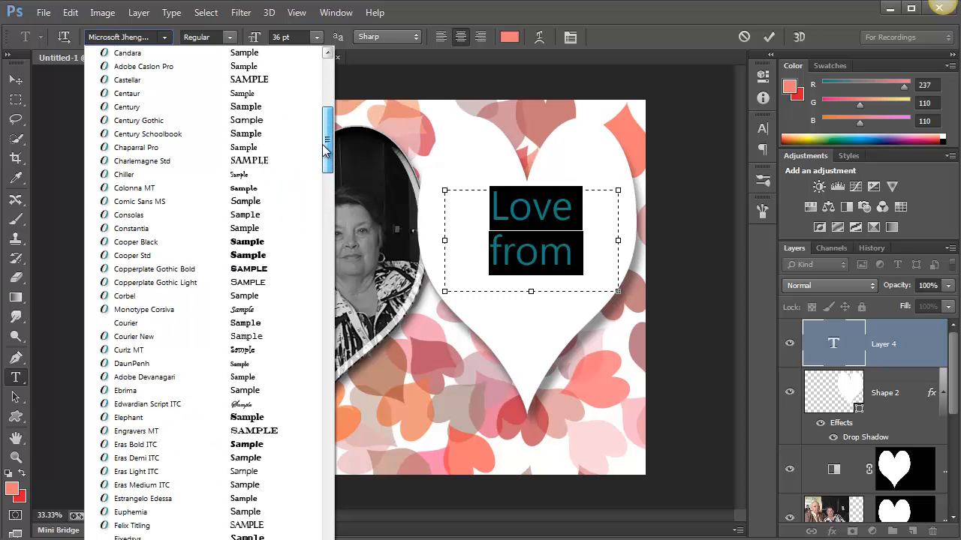
click(242, 405)
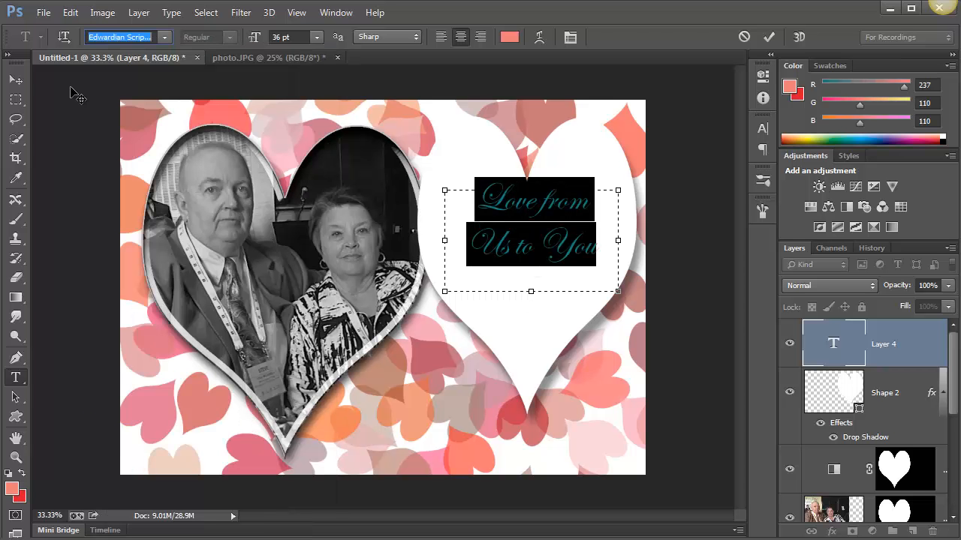
click(15, 79)
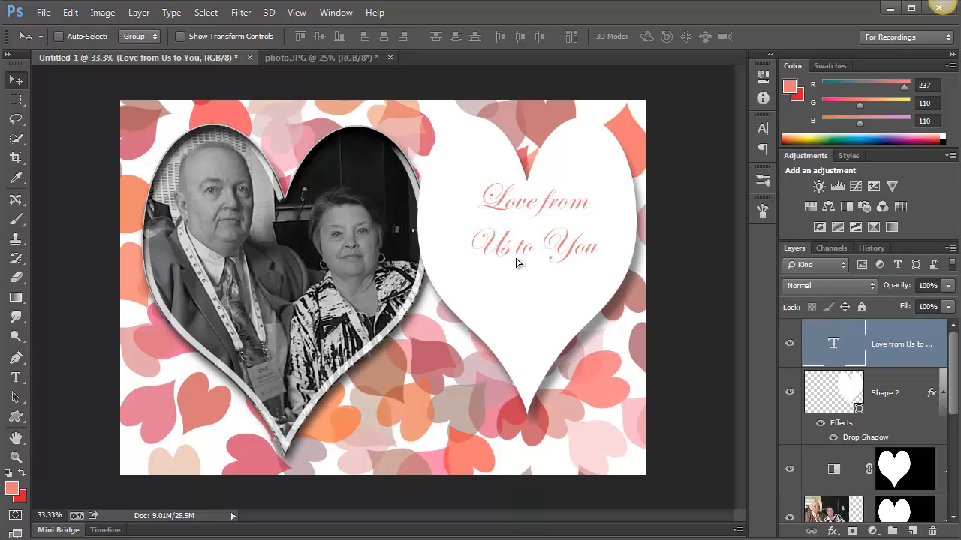
Stretch the greeting text to about 113% width and 150% height, and center it within the white heart
drag(518, 265, 516, 254)
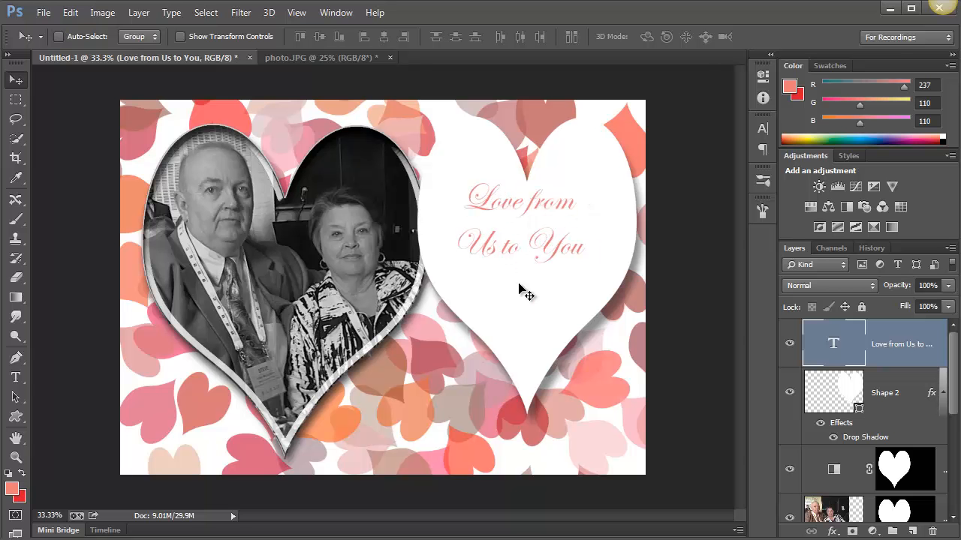
key(ctrl+t)
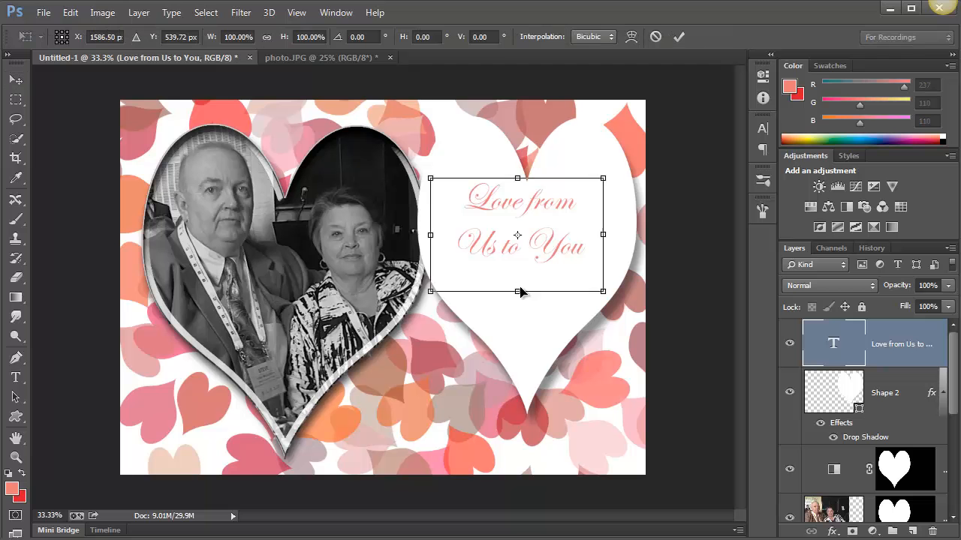
drag(519, 292, 519, 348)
drag(430, 264, 409, 263)
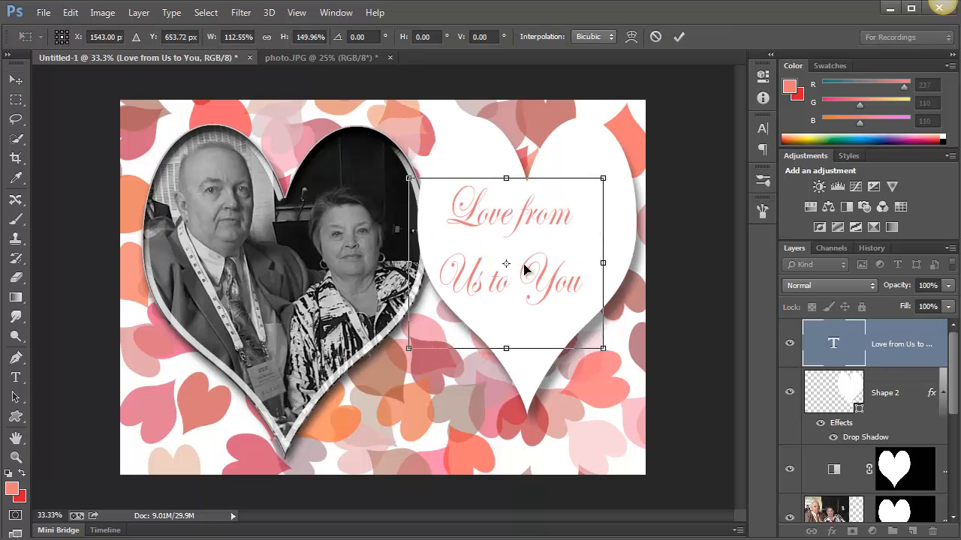
drag(536, 264, 560, 281)
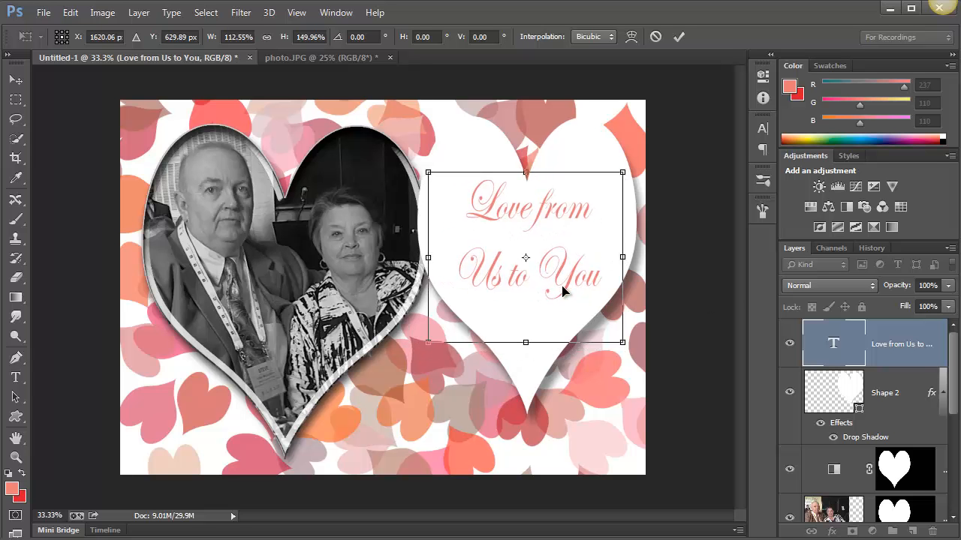
key(Return)
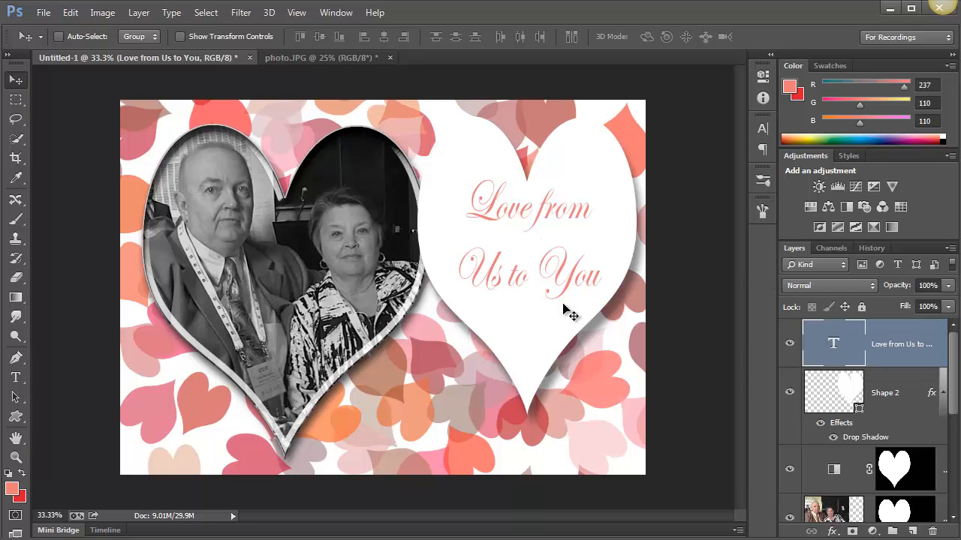
Add a Drop Shadow to the greeting text with a size of 29 px and 53% opacity, and apply the layer style
click(833, 533)
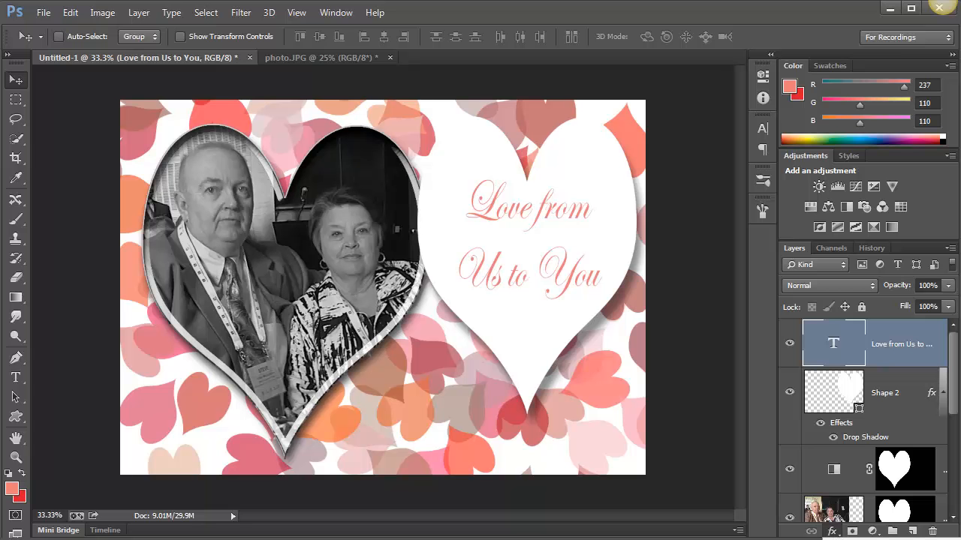
click(864, 539)
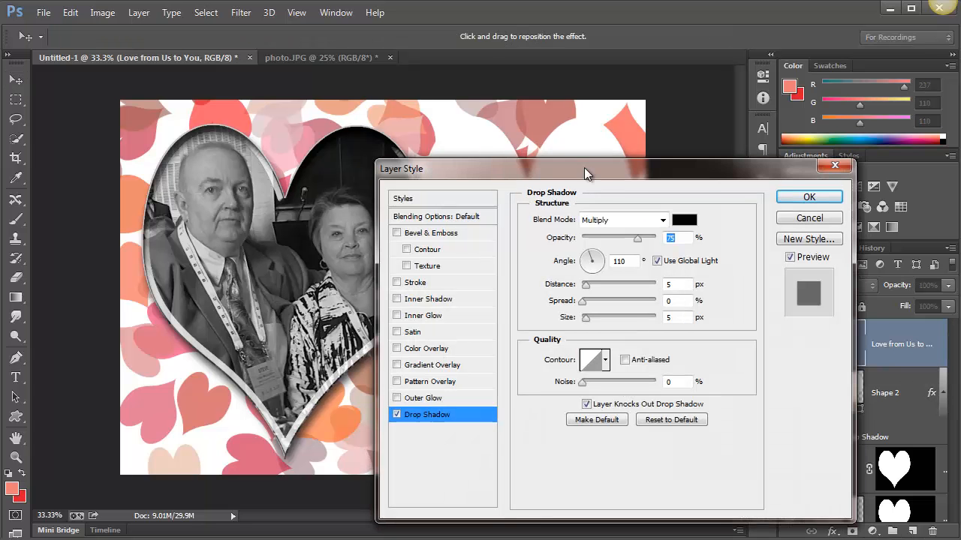
drag(584, 167, 843, 144)
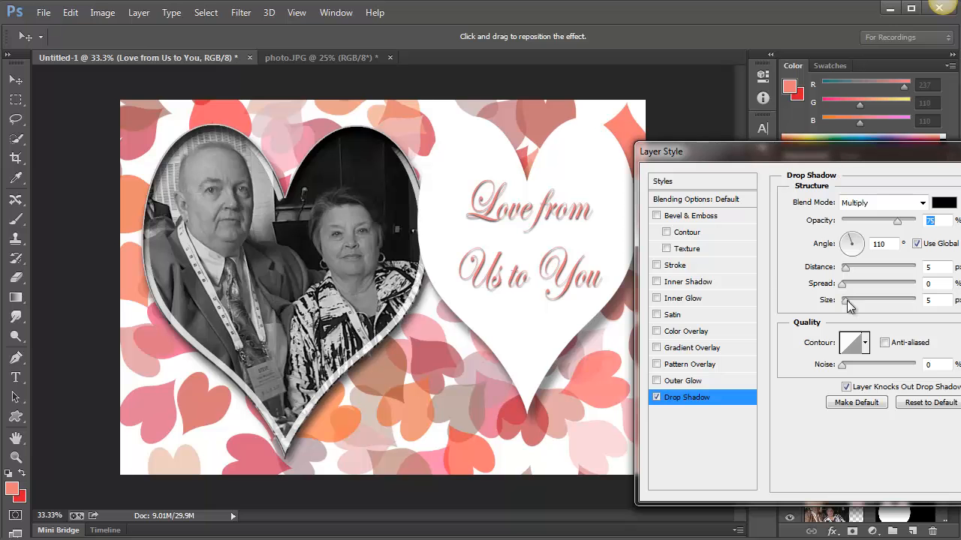
drag(845, 301, 855, 301)
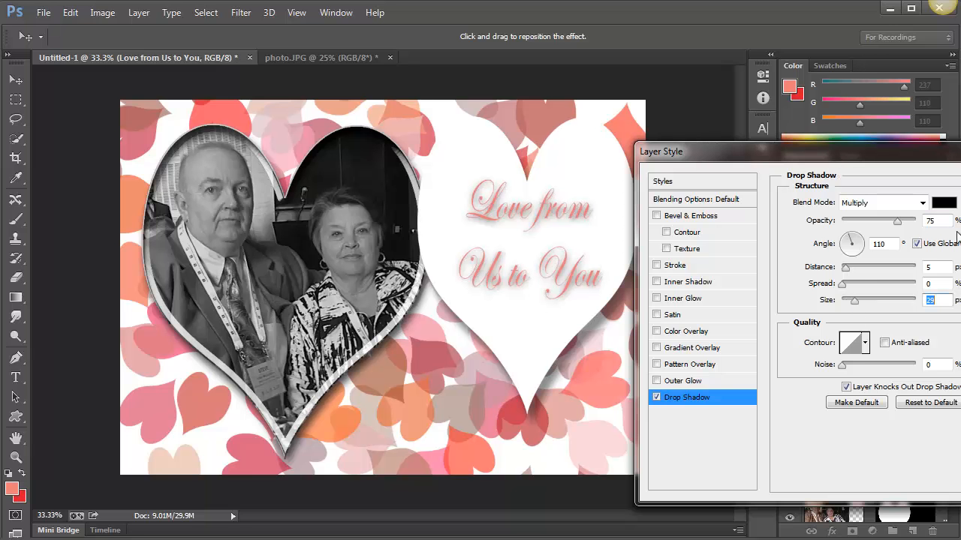
click(878, 221)
drag(883, 225, 886, 225)
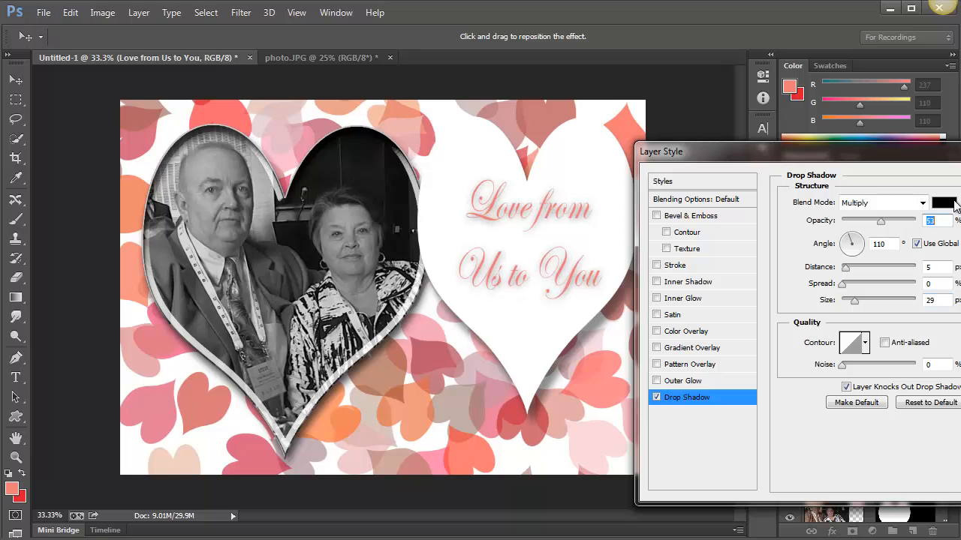
key(Return)
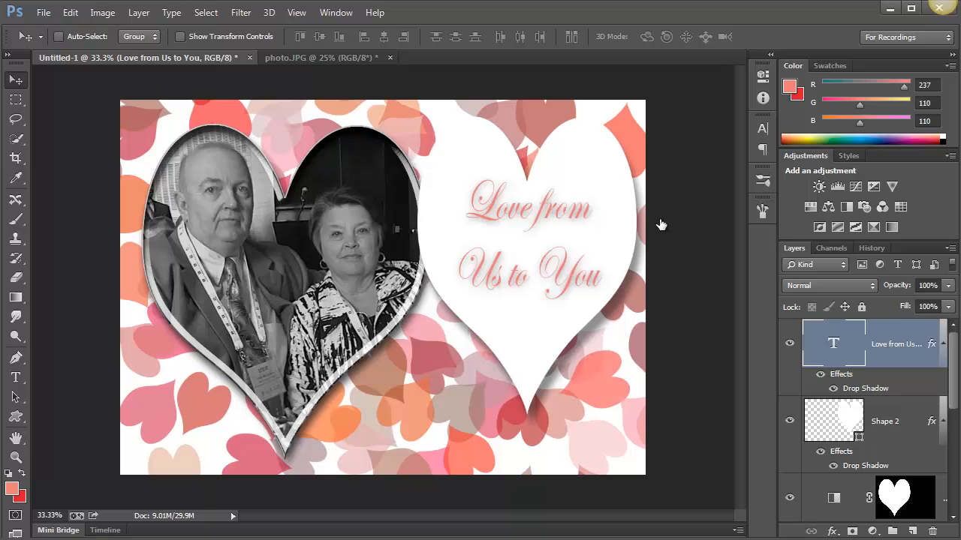
Scale the greeting and white heart down together until the heart is about 700 px wide and 953 px high, and move them up slightly
shift+click(828, 428)
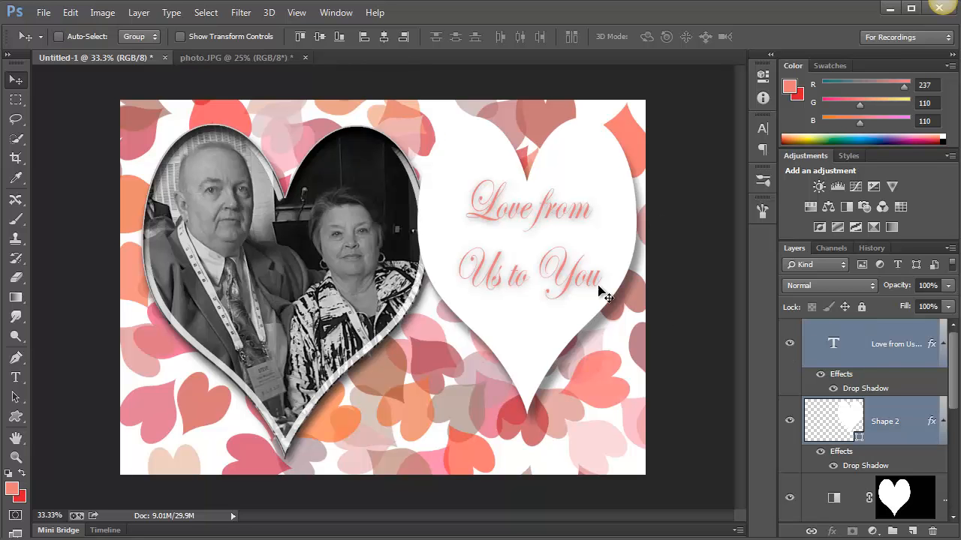
key(ctrl+t)
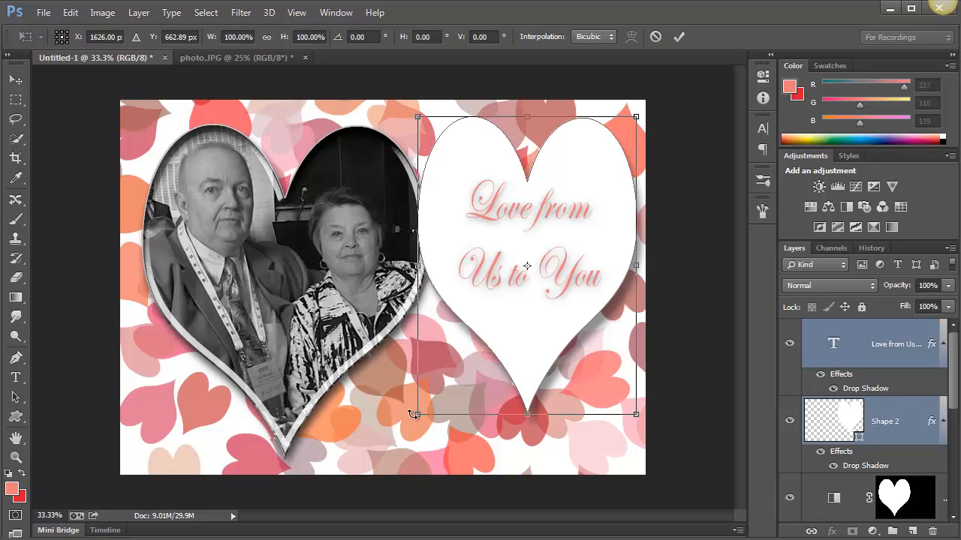
drag(418, 415, 461, 353)
mouse_move(545, 302)
mouse_down()
mouse_move(539, 335)
mouse_move(530, 312)
mouse_move(546, 305)
mouse_up()
key(Return)
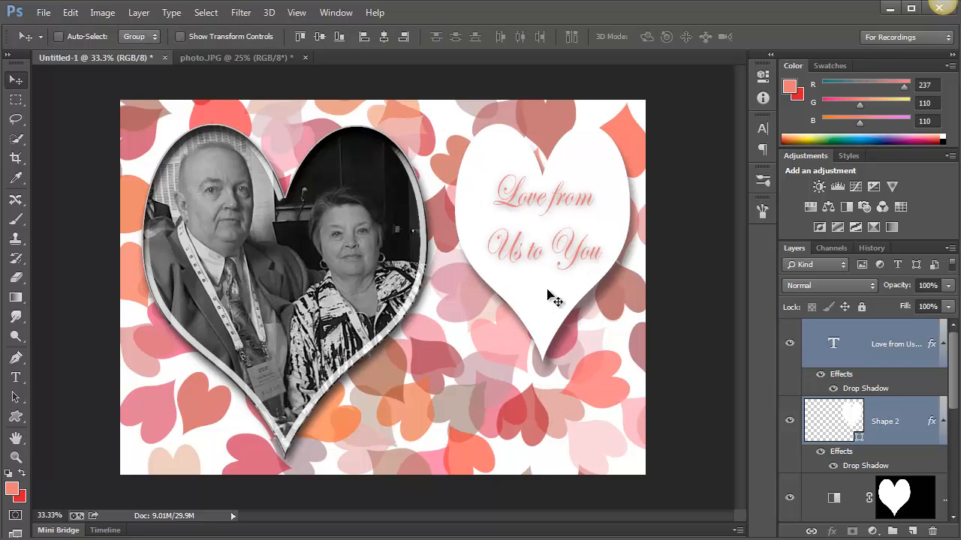
drag(548, 301, 545, 280)
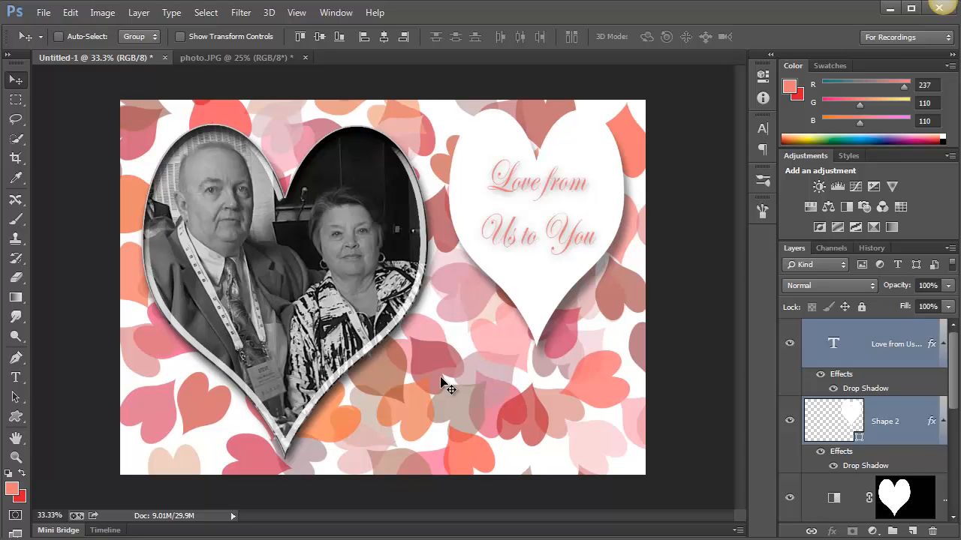
Choose the Custom Shape tool and pick the cat silhouette as the shape to draw
click(15, 418)
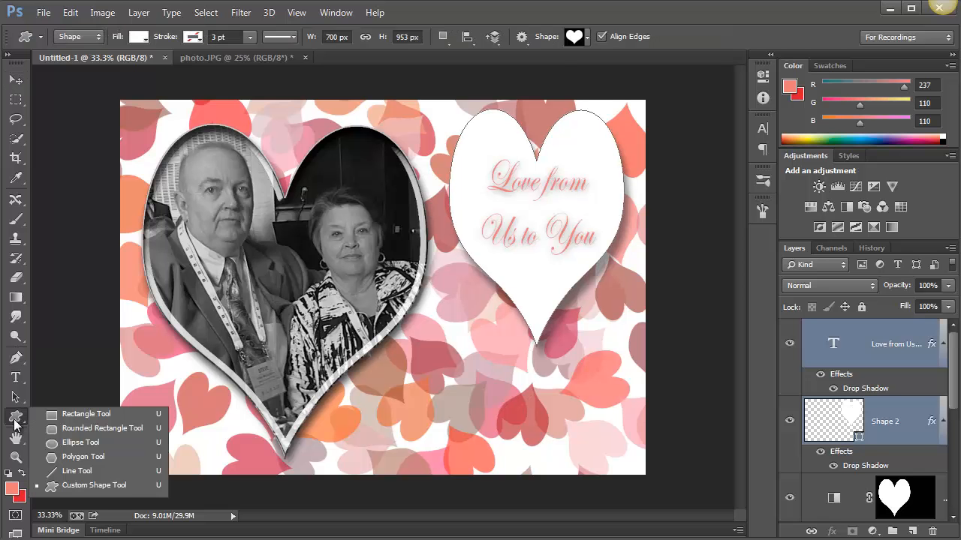
click(112, 485)
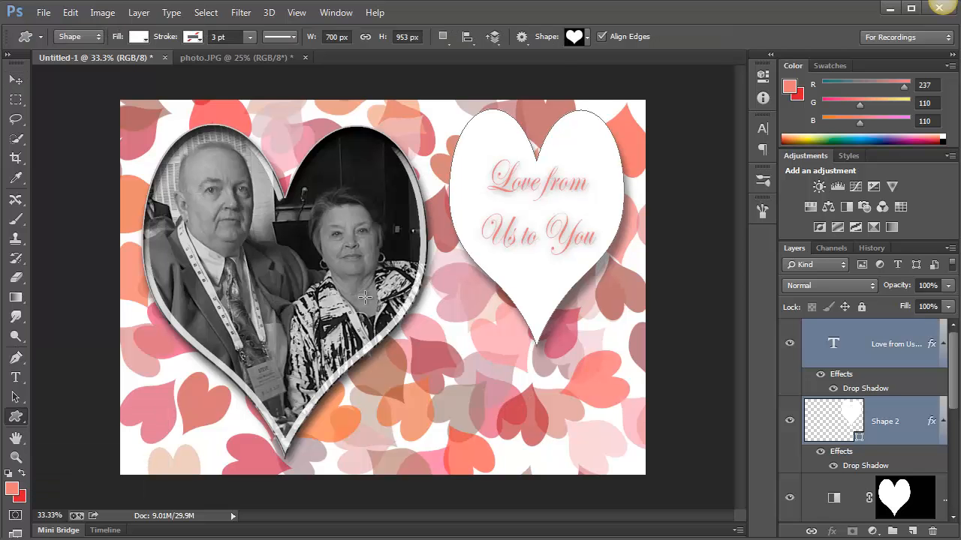
click(578, 41)
click(679, 62)
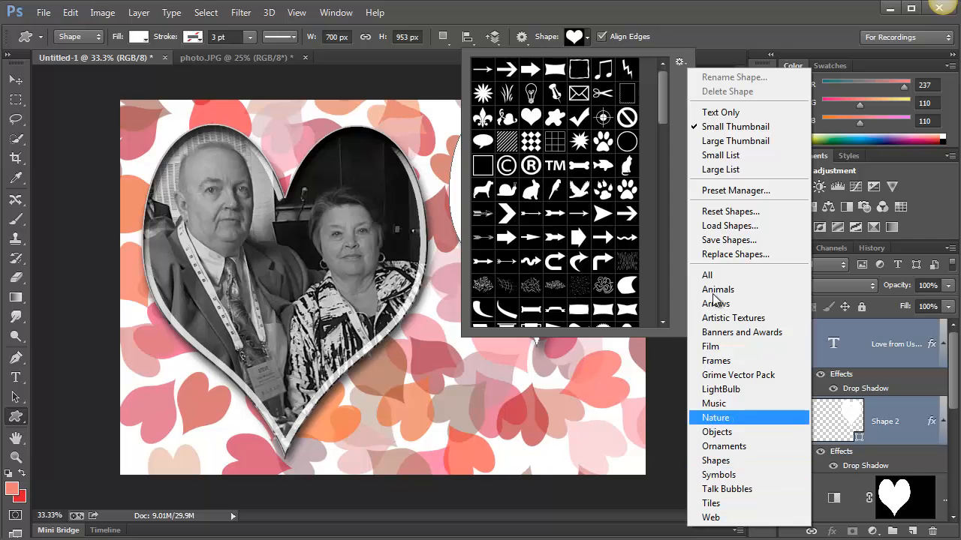
click(662, 101)
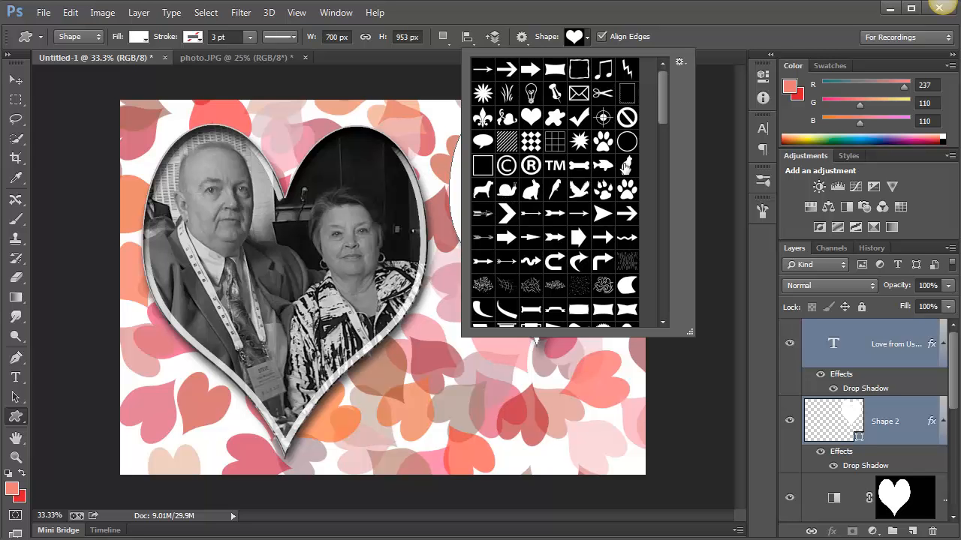
click(627, 167)
click(455, 5)
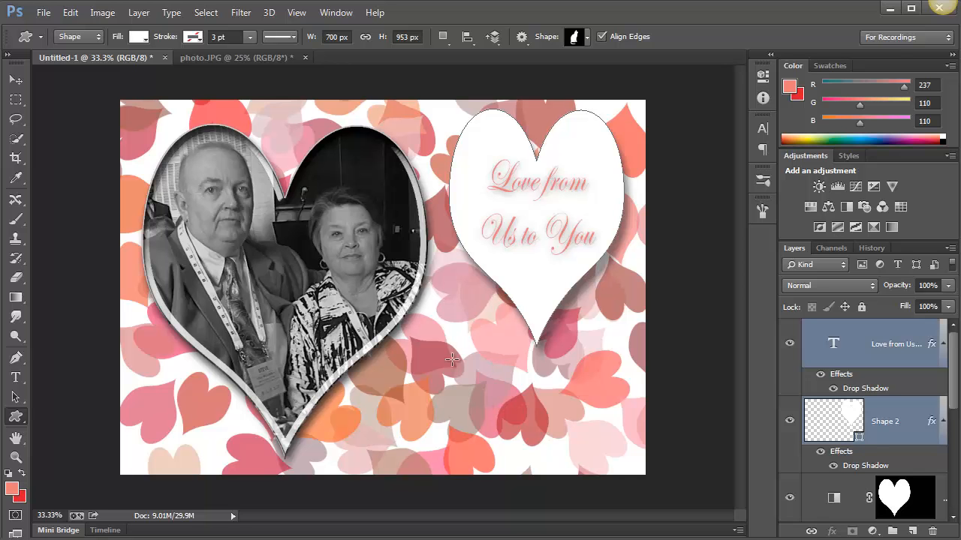
Draw the cat silhouette about 276 px wide and 366 px high below the white heart, and flip it horizontally
drag(452, 363, 521, 450)
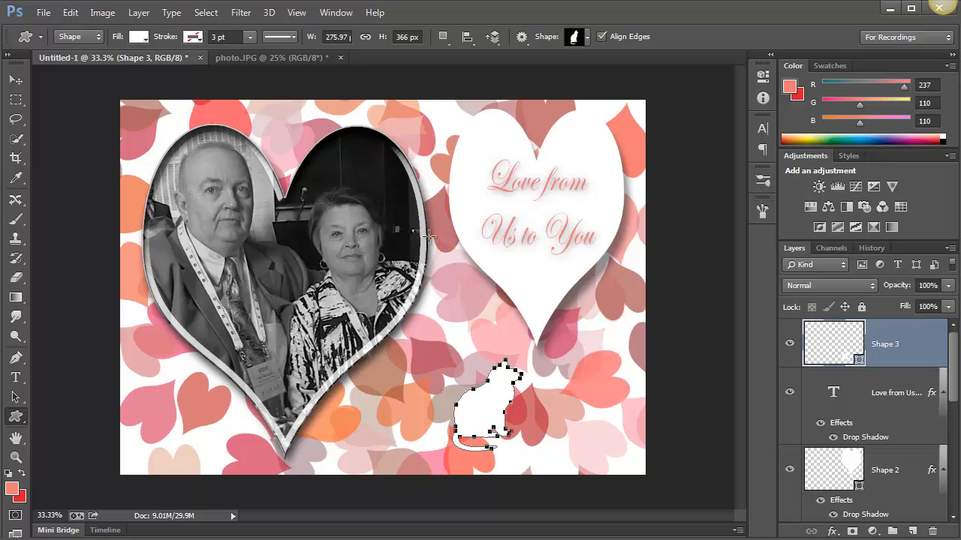
key(ctrl+t)
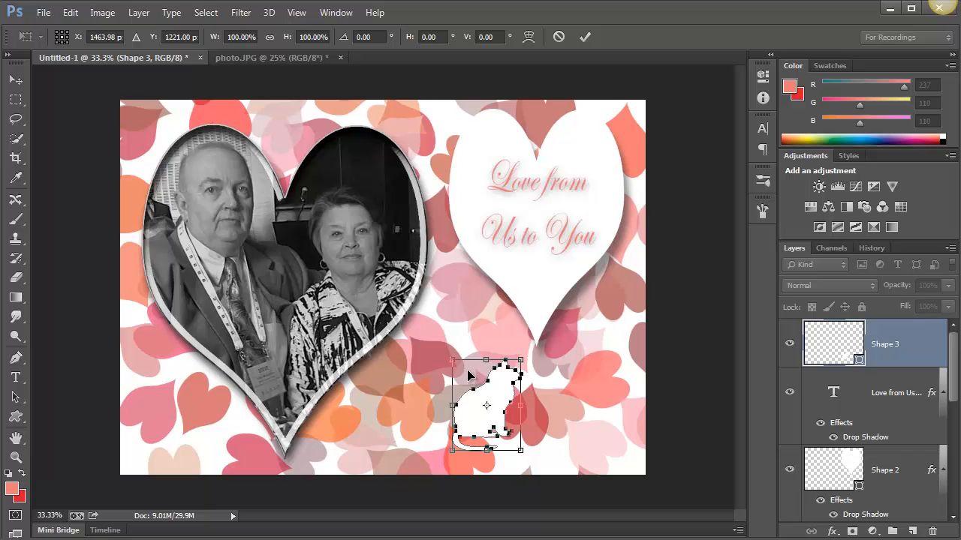
drag(465, 367, 478, 284)
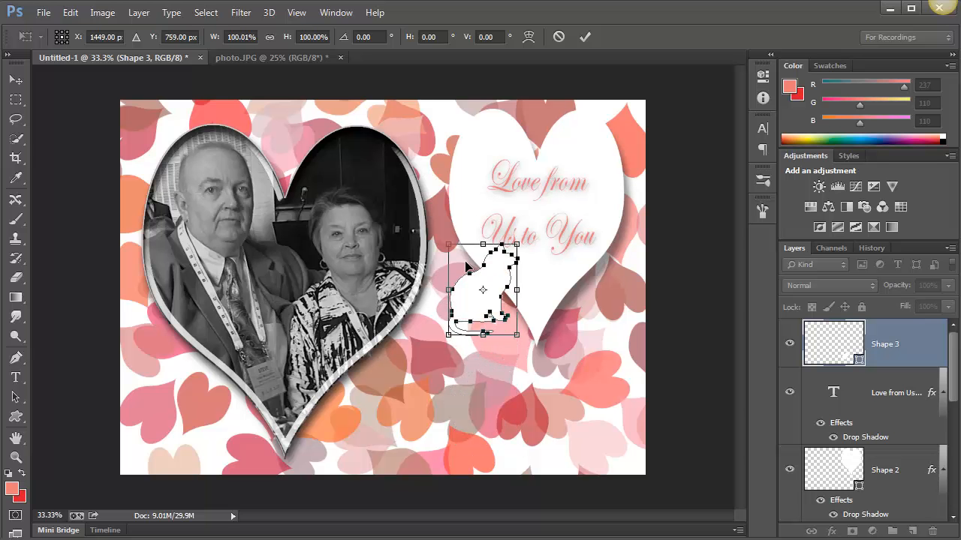
right_click(466, 264)
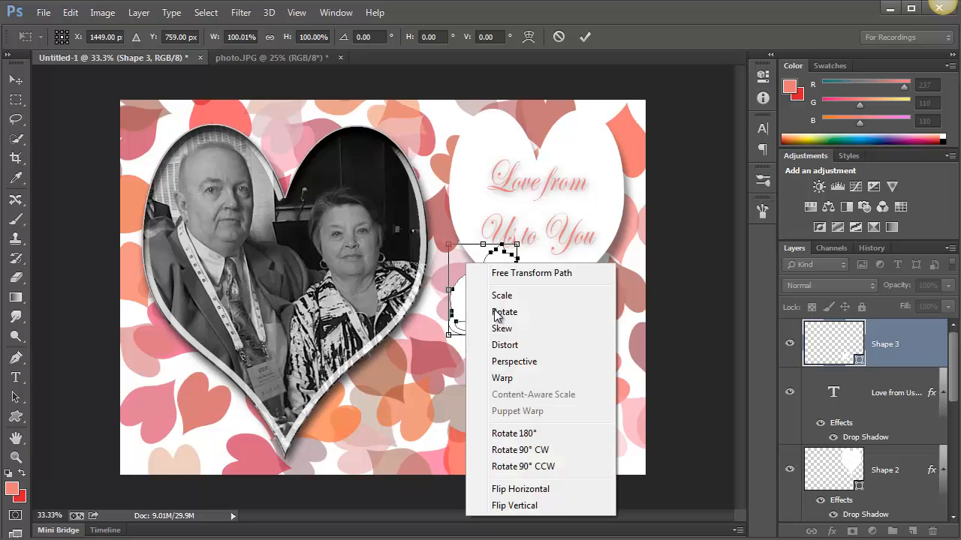
click(542, 491)
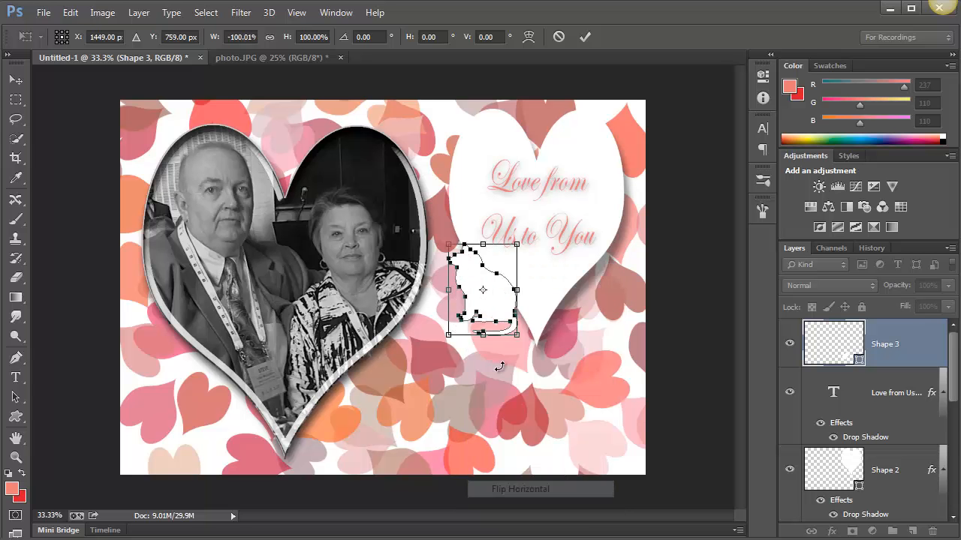
drag(494, 304, 488, 412)
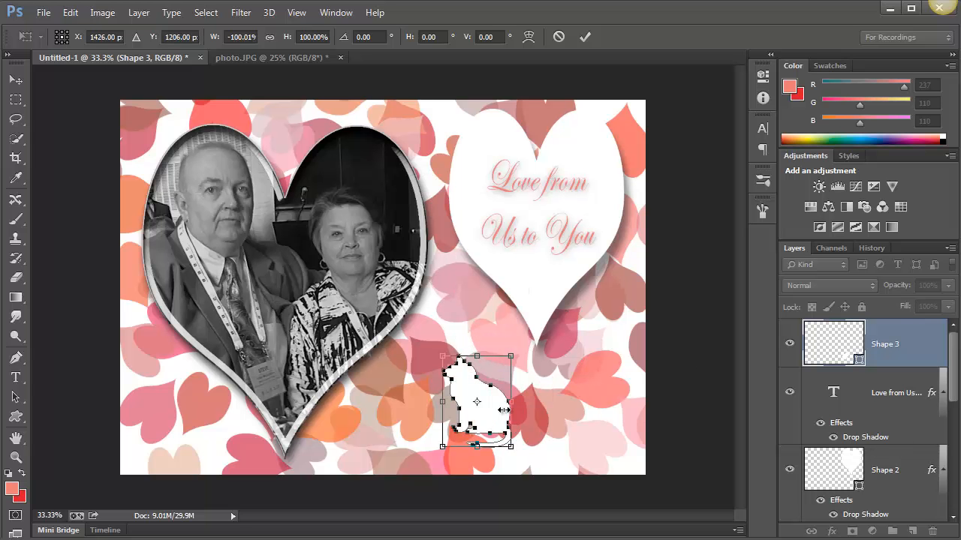
key(Return)
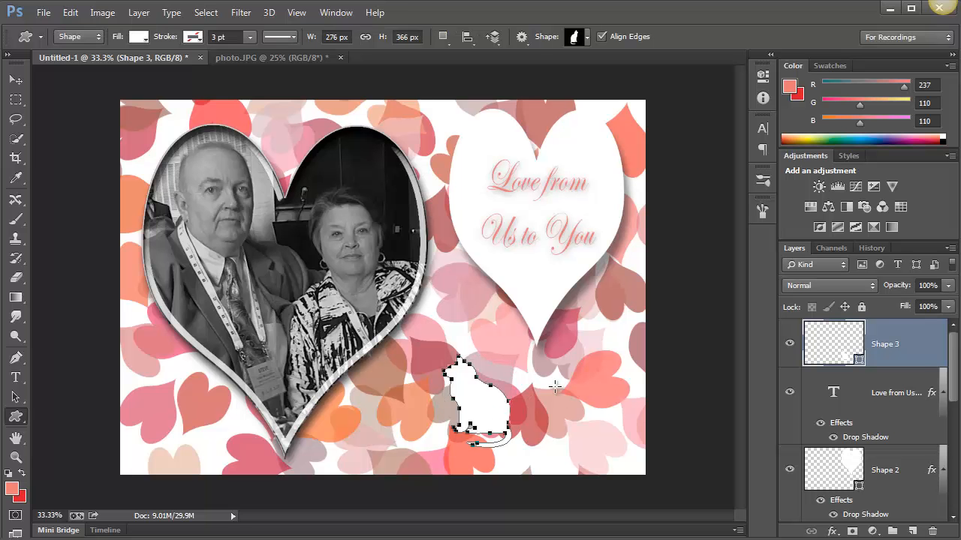
Hide the cat's path outline and add a Drop Shadow to the cat, repositioned to a 34° global angle and 19 px distance
click(17, 81)
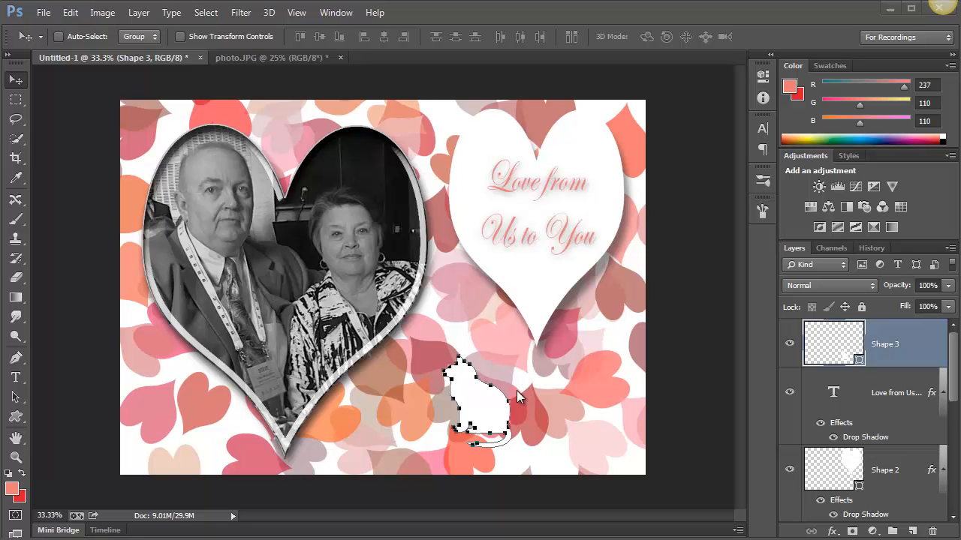
key(ctrl+h)
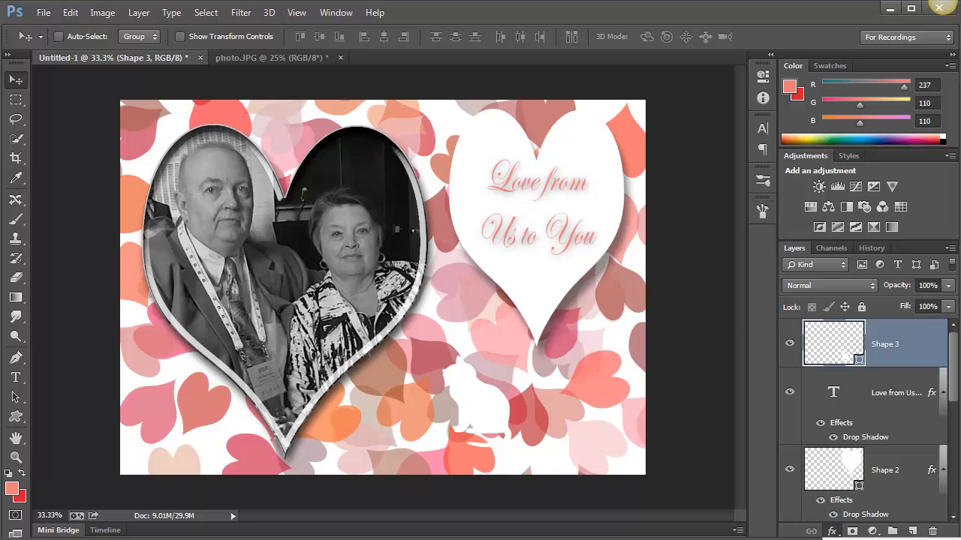
click(855, 539)
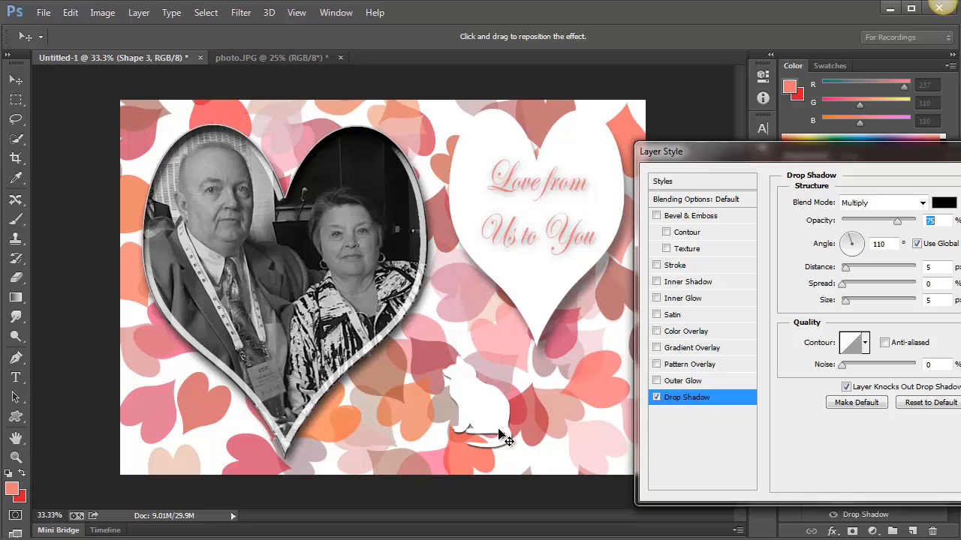
drag(498, 429, 339, 197)
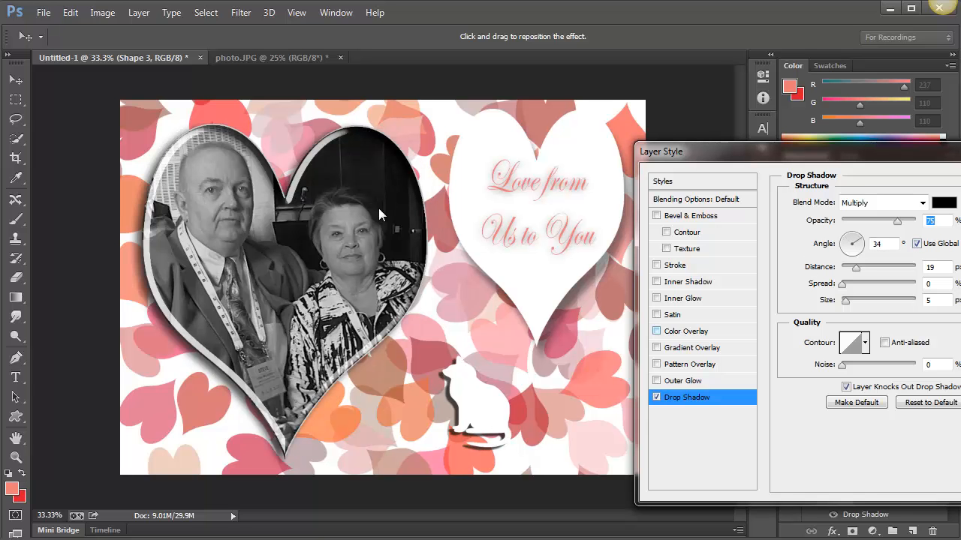
Turn off global light for the cat's shadow, set it to 139°, 29 px distance and 18 px size, and apply the layer style
click(917, 245)
drag(514, 379, 515, 378)
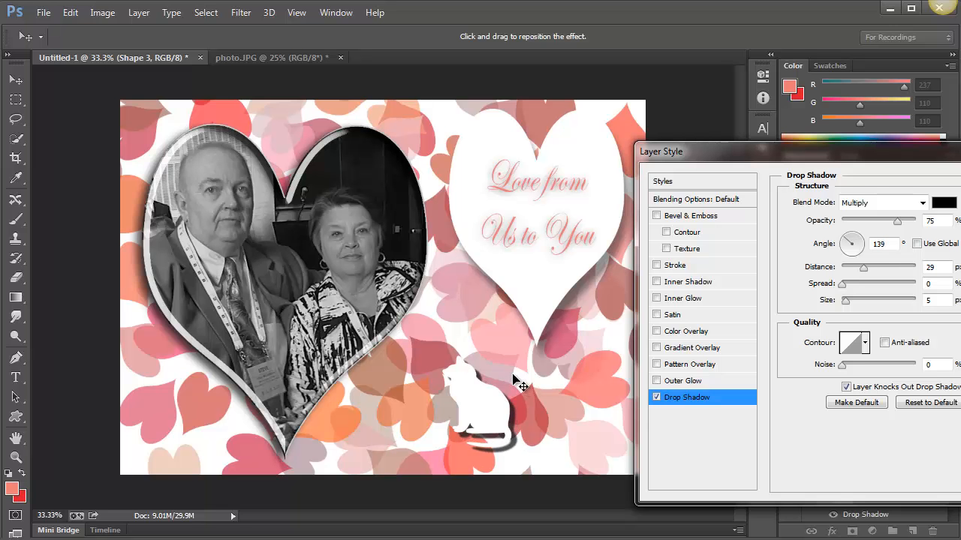
click(848, 300)
drag(850, 300, 852, 301)
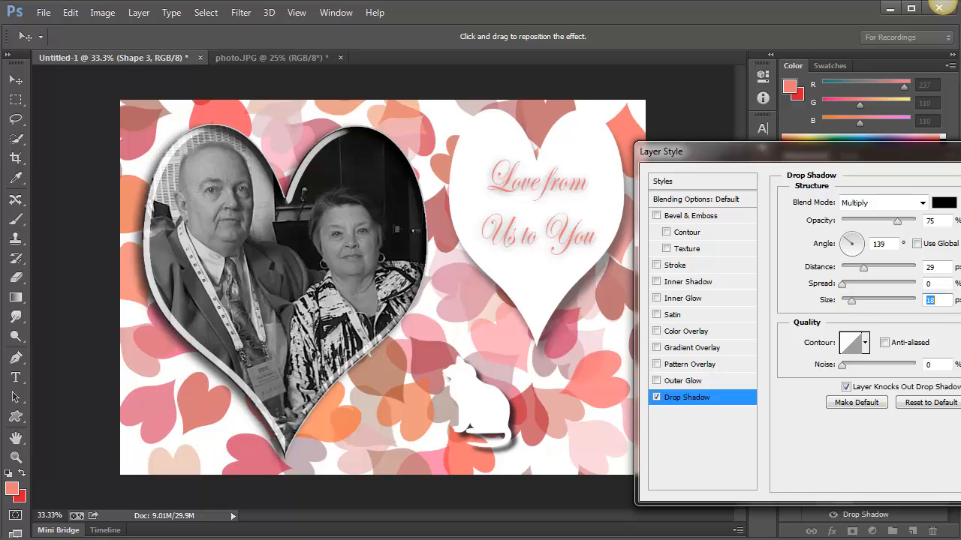
key(Return)
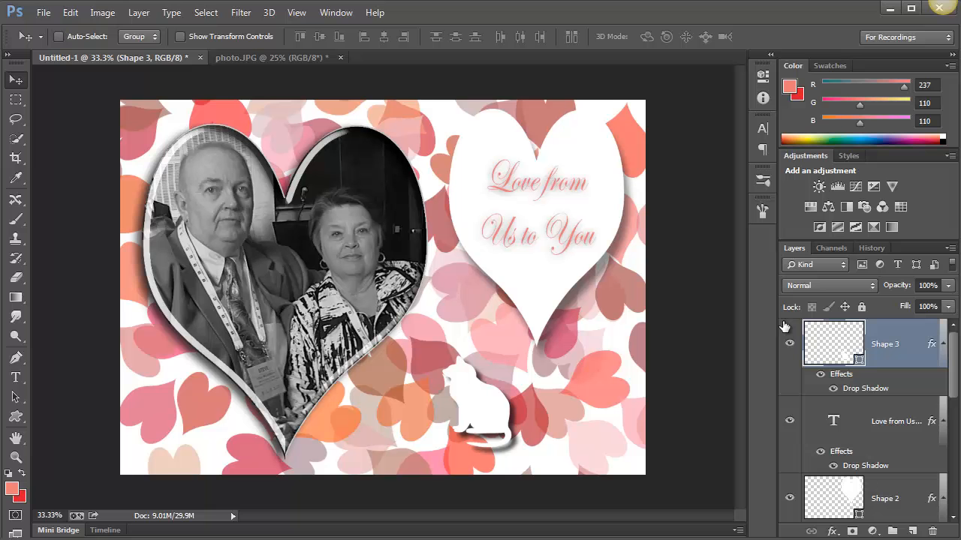
Hide the black-and-white adjustment layer above the couple's photo
drag(954, 379, 959, 511)
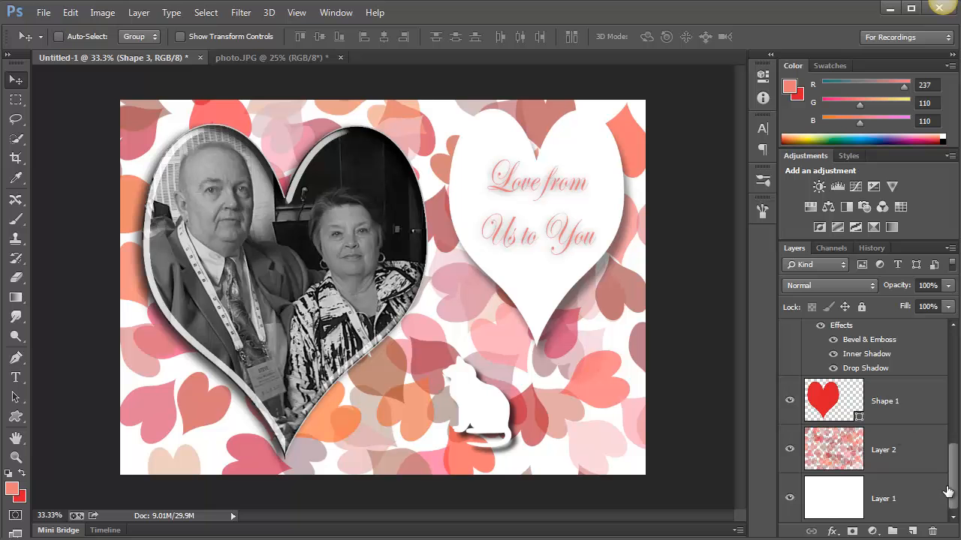
scroll(956, 466, up, 1)
scroll(956, 466, up, 15)
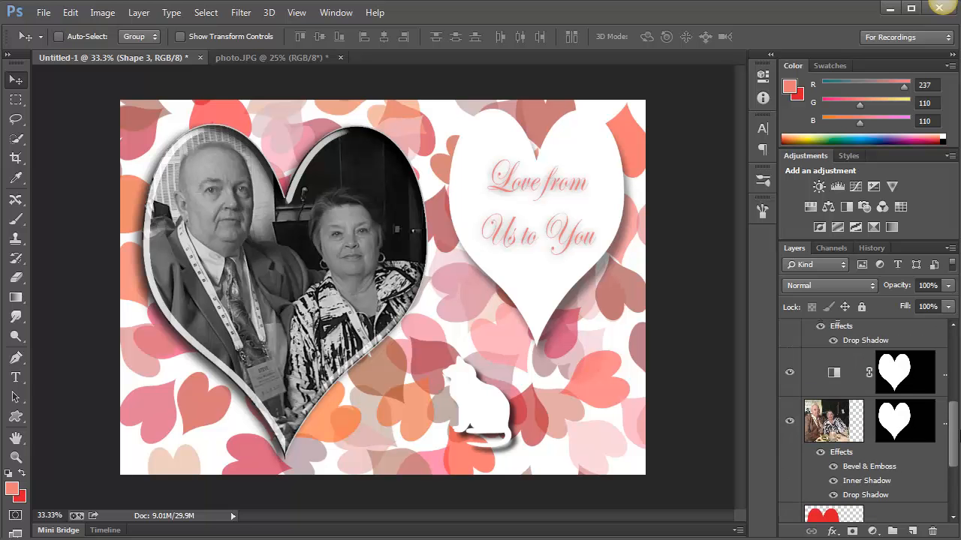
scroll(863, 420, up, 6)
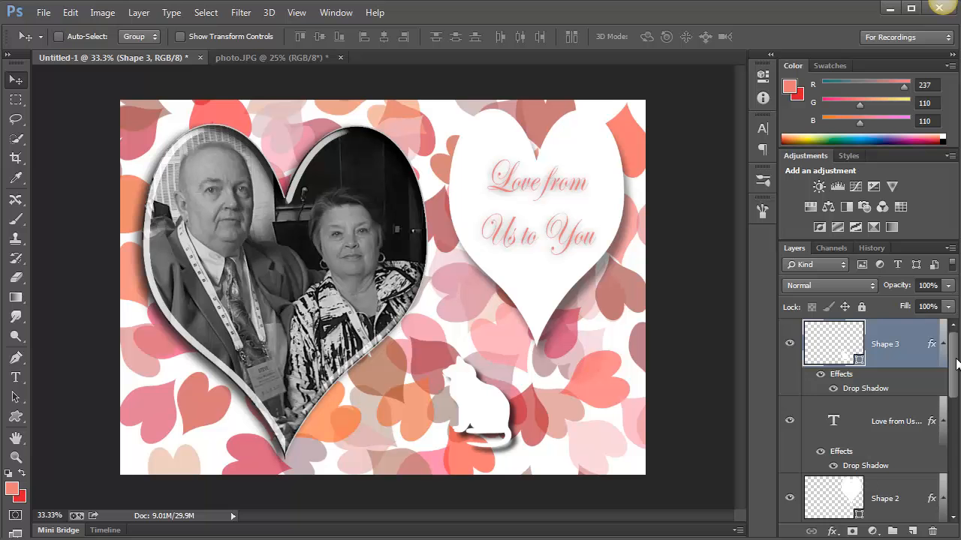
scroll(957, 385, down, 1)
scroll(957, 385, down, 5)
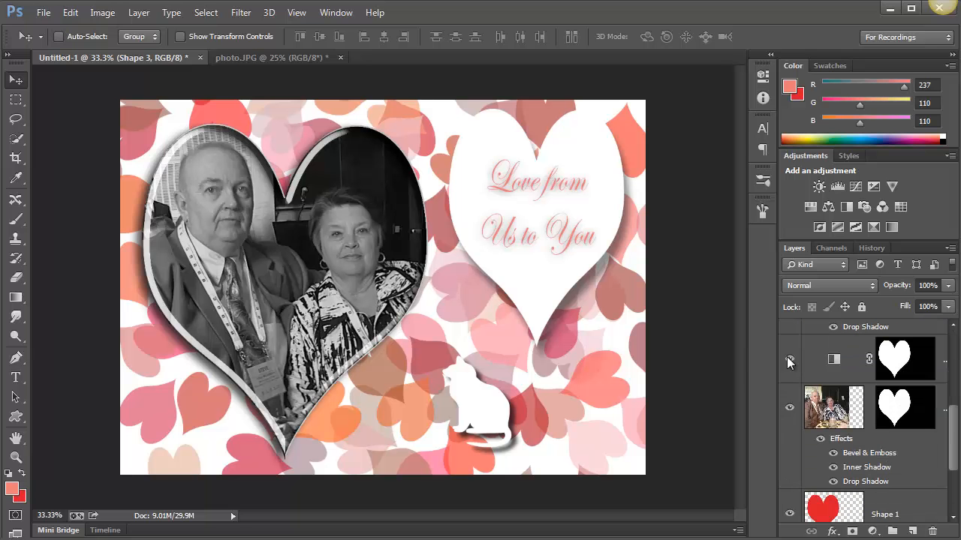
click(788, 360)
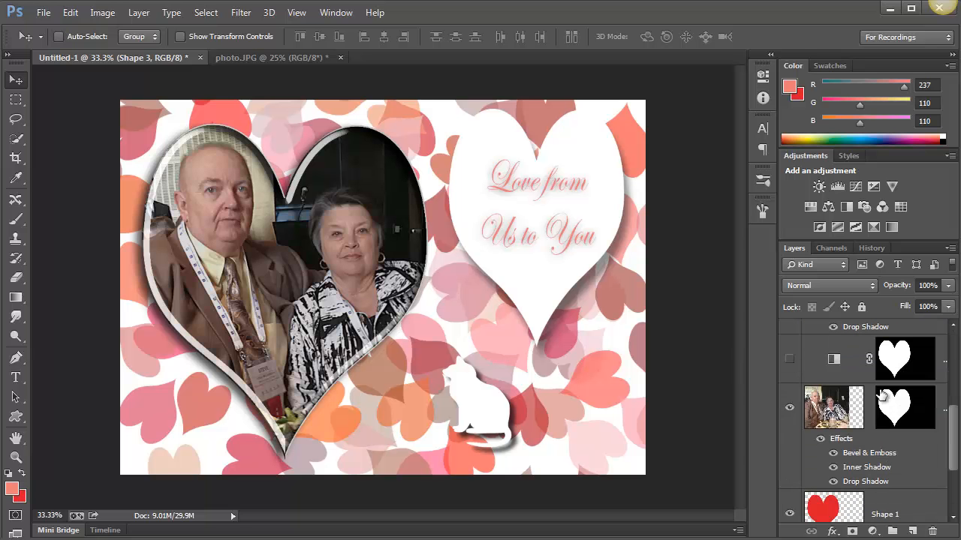